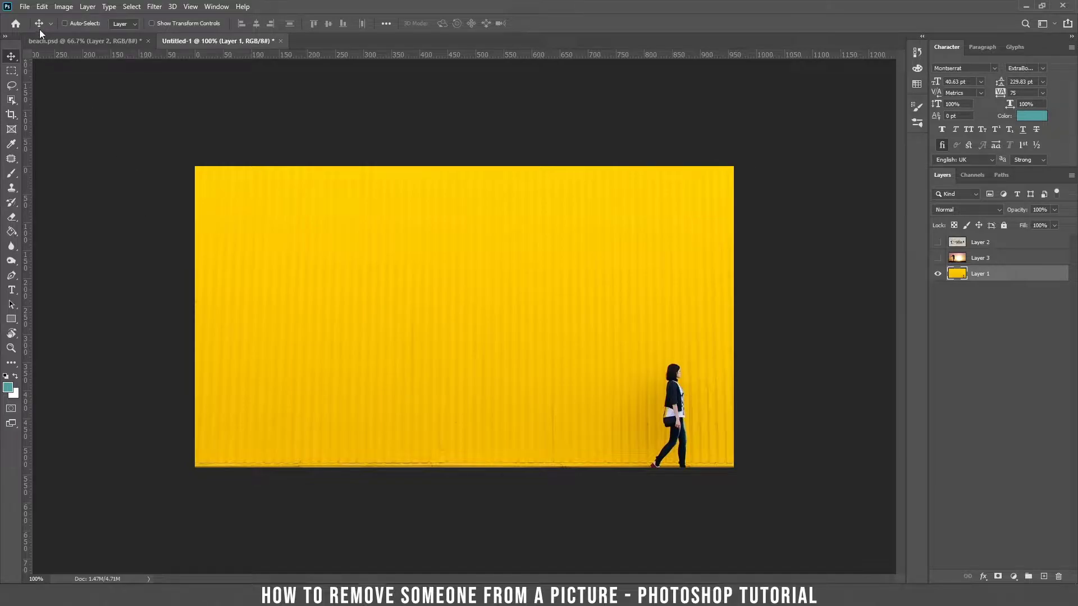
click(43, 8)
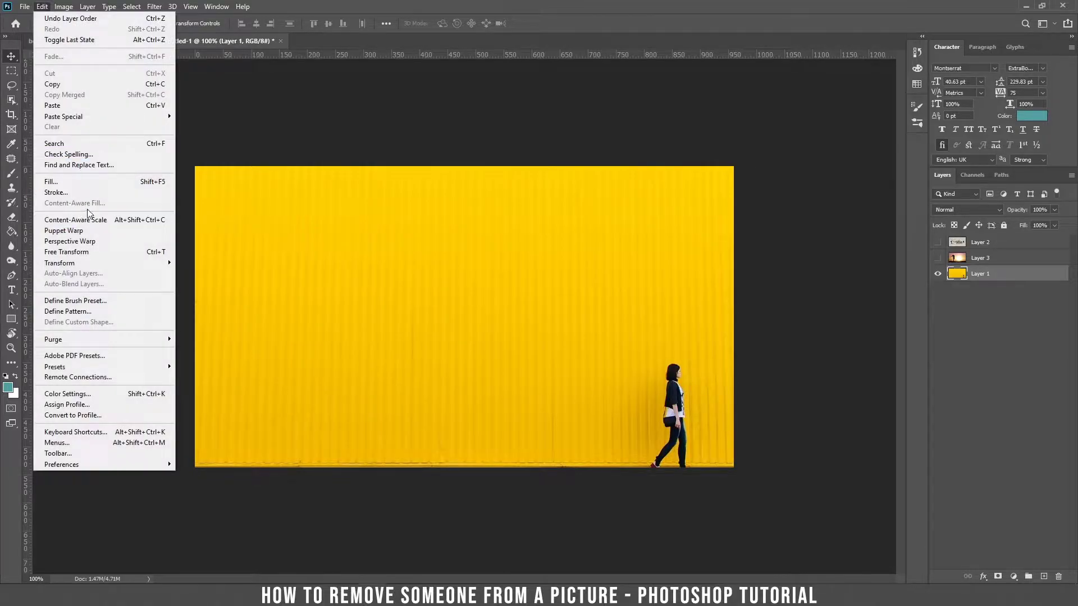
click(220, 217)
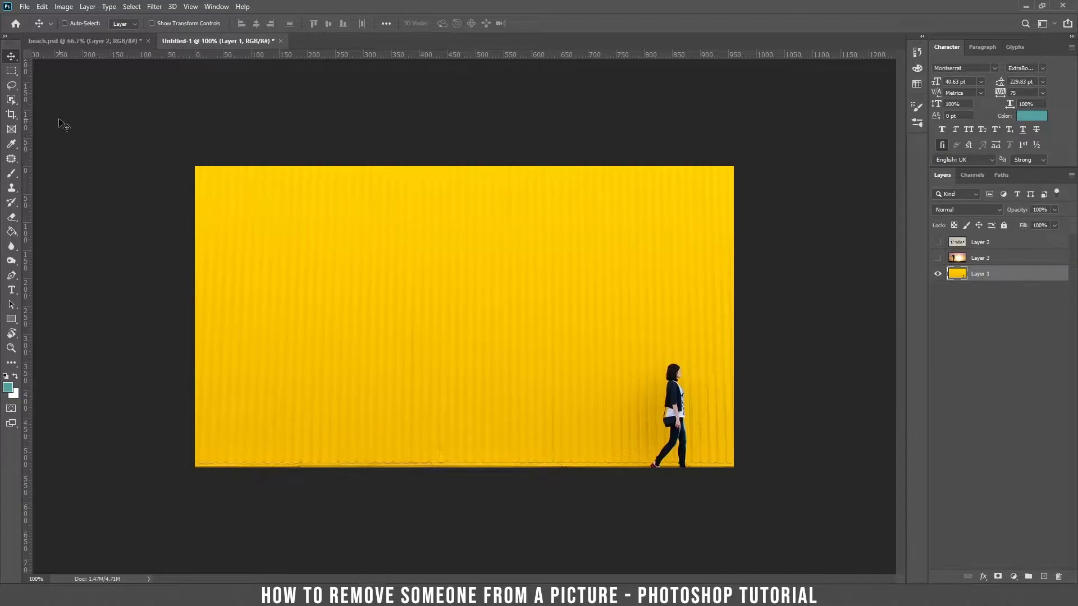
Lasso a freehand selection around the walking woman at the yellow wall and open Content-Aware Fill for it.
click(12, 87)
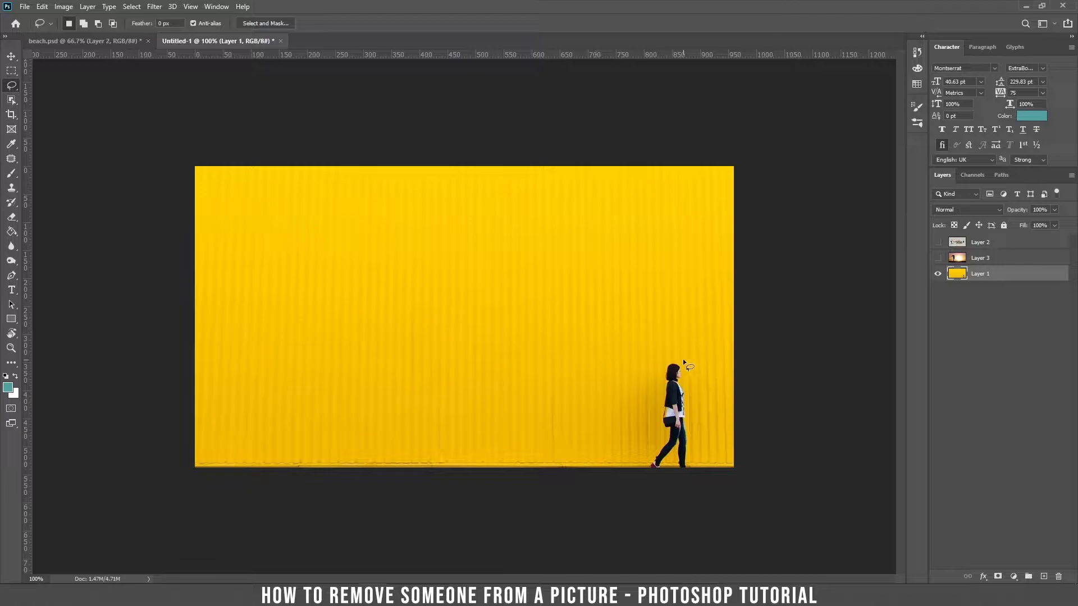
mouse_move(674, 361)
mouse_down()
mouse_move(664, 440)
mouse_move(647, 471)
mouse_move(662, 475)
mouse_move(672, 456)
mouse_move(697, 471)
mouse_up()
mouse_move(686, 389)
mouse_down()
mouse_move(690, 364)
mouse_move(673, 361)
mouse_up()
click(42, 7)
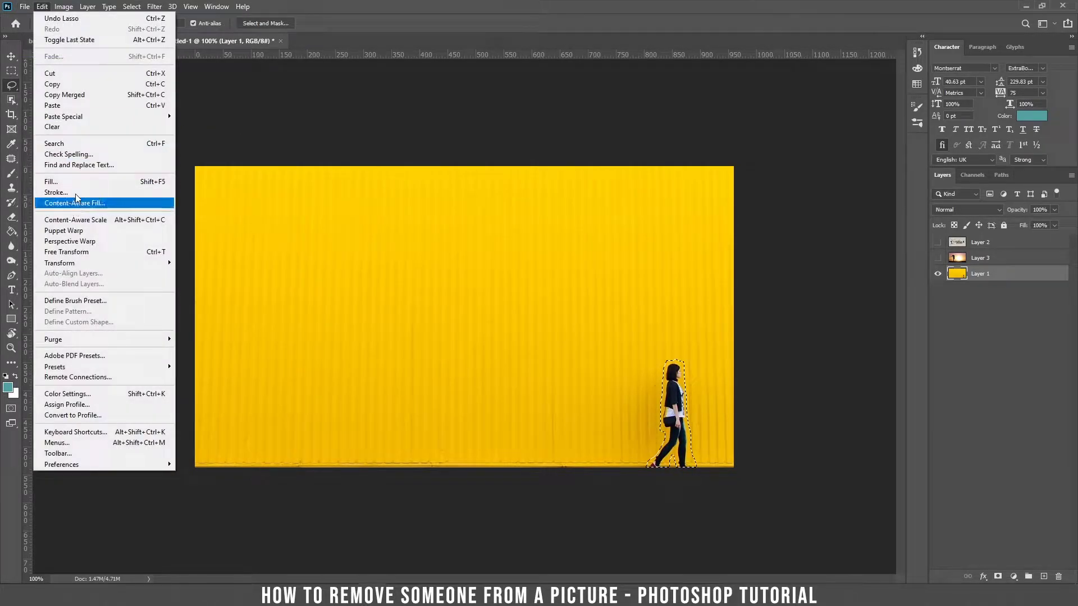
click(79, 203)
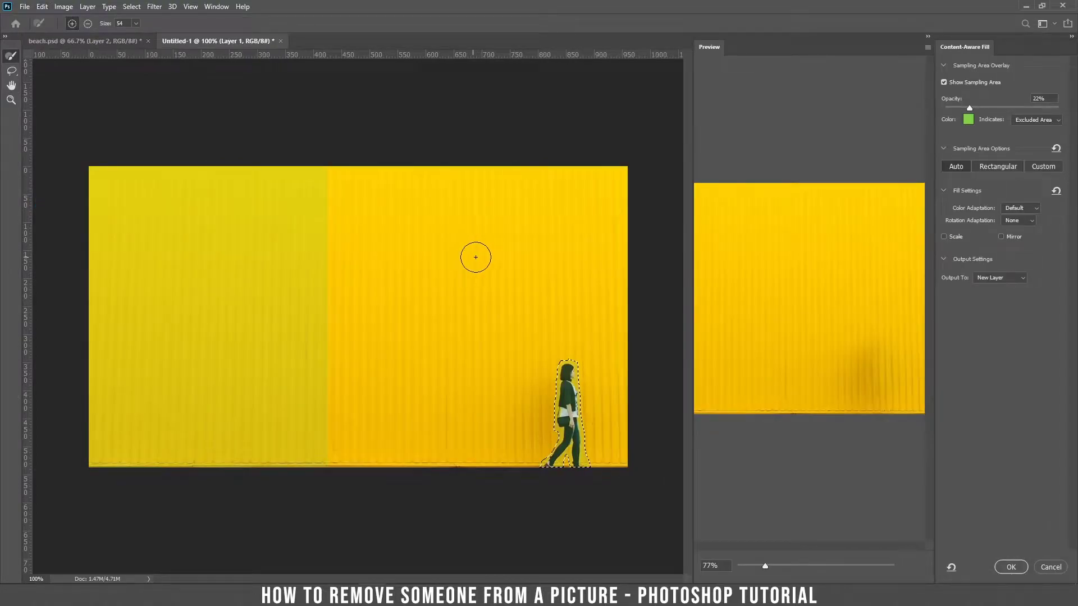
Set the sampling area overlay to red ff0000 with 69% opacity.
click(971, 119)
drag(797, 347, 875, 434)
click(875, 298)
drag(848, 306, 876, 288)
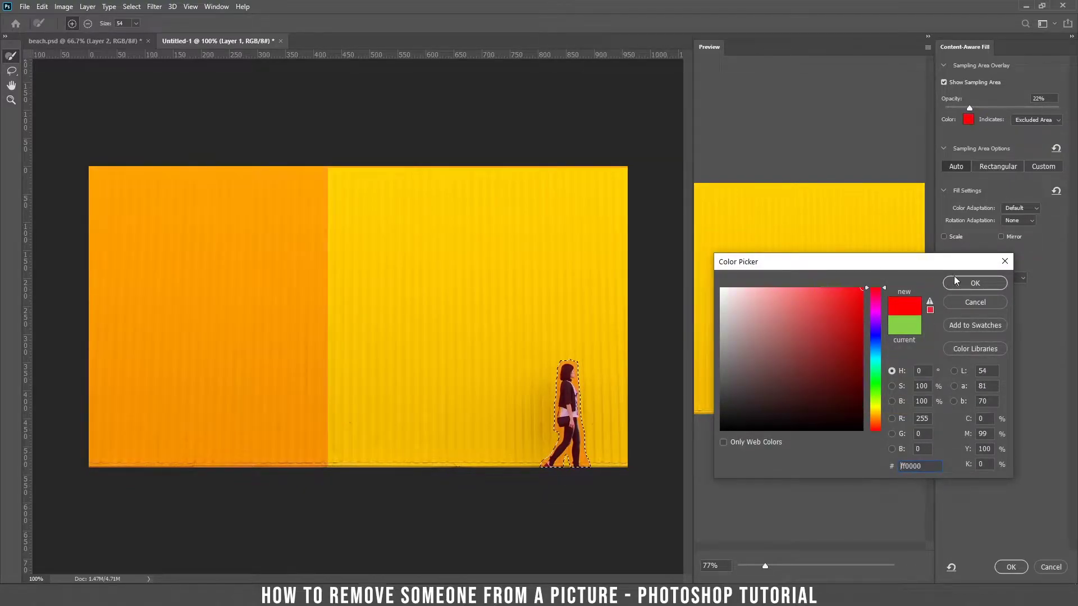
click(1003, 283)
drag(1026, 106, 1023, 107)
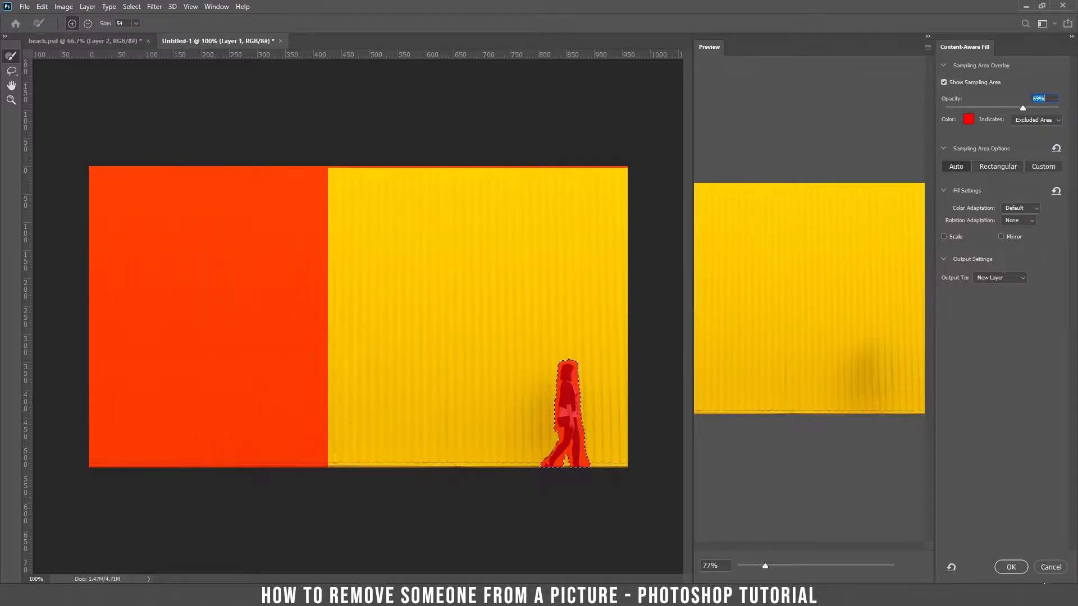
Apply the content-aware fill over the walking woman, output to a new layer, and deselect.
click(1011, 568)
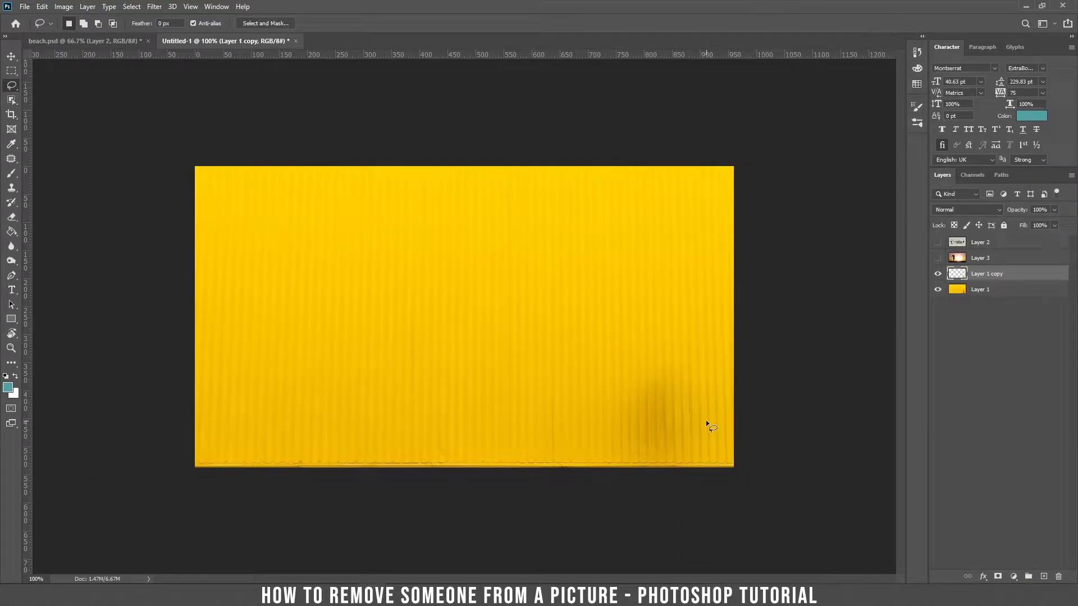
key(ctrl+d)
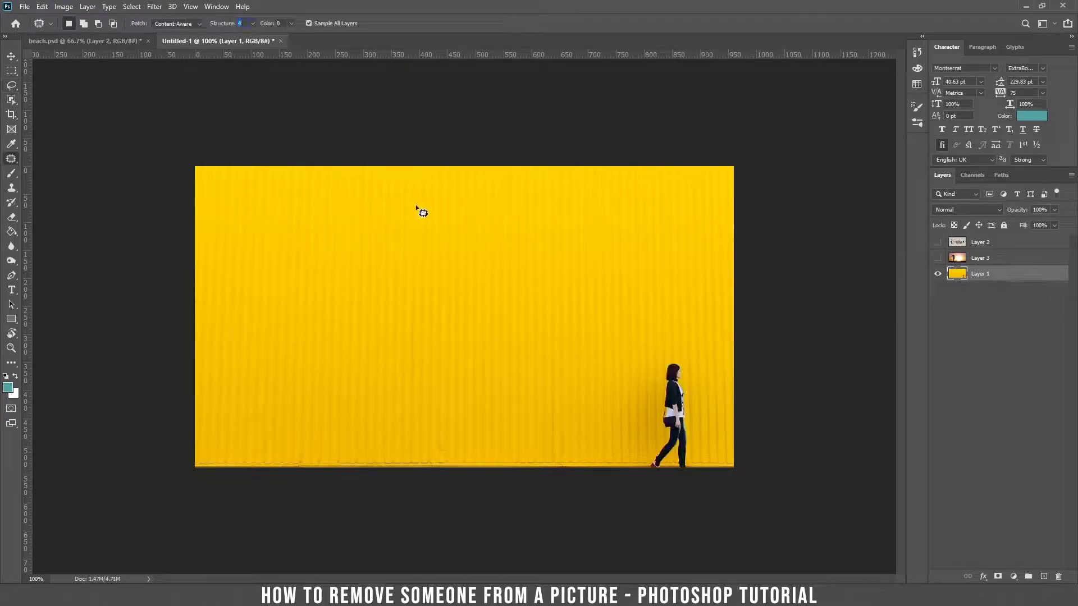
Show and activate Layer 3, and lasso a loose selection around the silhouetted woman with outstretched arms.
click(938, 258)
click(989, 258)
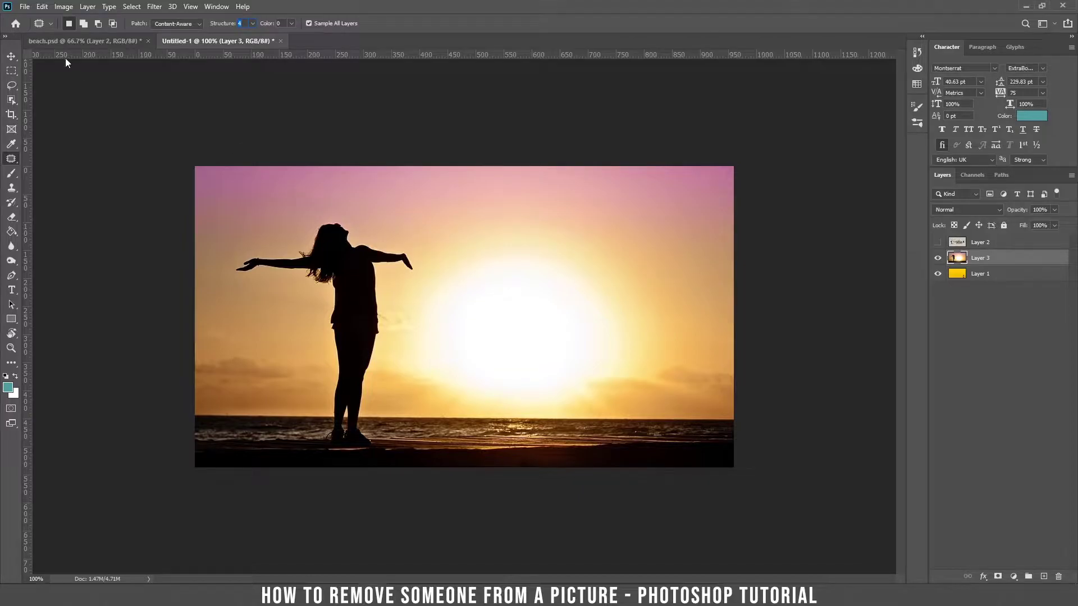
click(17, 85)
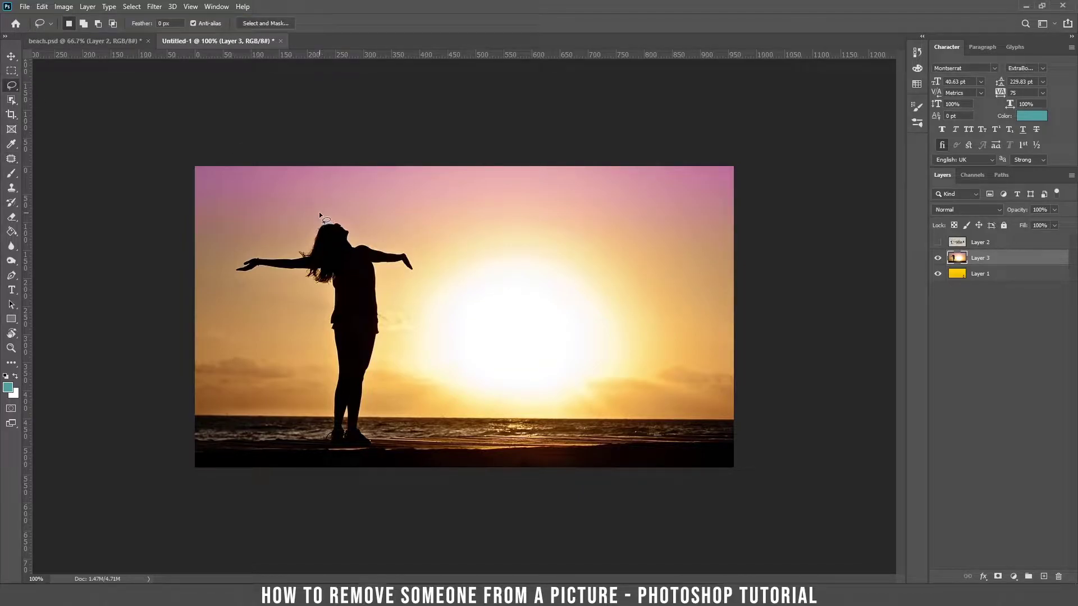
mouse_move(255, 231)
mouse_down()
mouse_move(232, 251)
mouse_move(219, 289)
mouse_move(299, 304)
mouse_move(316, 324)
mouse_move(330, 452)
mouse_move(369, 455)
mouse_move(377, 444)
mouse_move(365, 396)
mouse_up()
mouse_move(422, 269)
mouse_down()
mouse_move(385, 234)
mouse_move(313, 204)
mouse_up()
Remove the silhouetted woman from the sunset photo with Content-Aware Fill, output to a new layer.
click(42, 7)
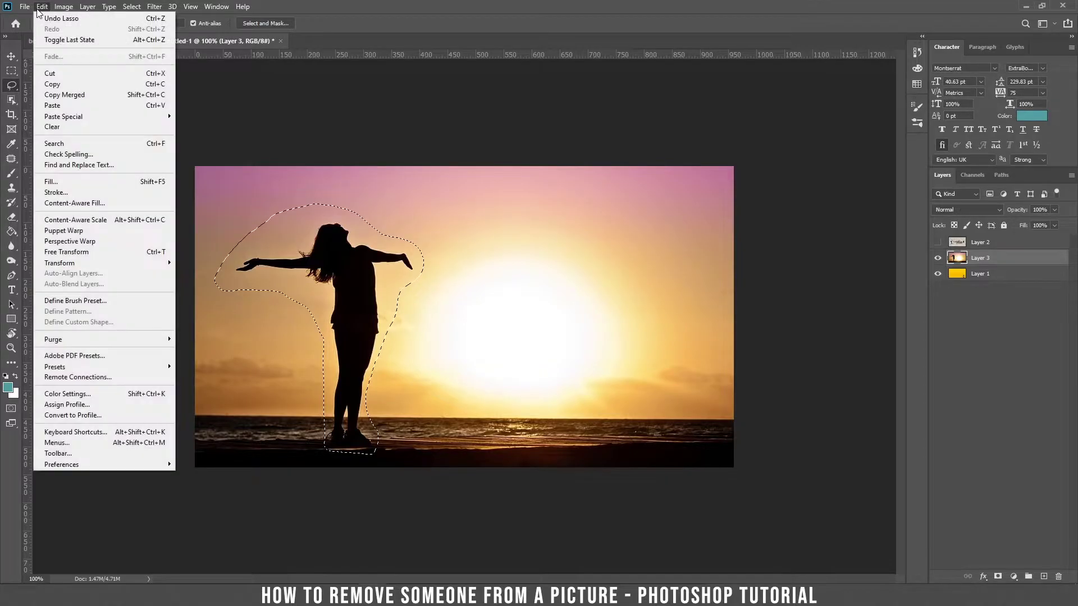
click(79, 204)
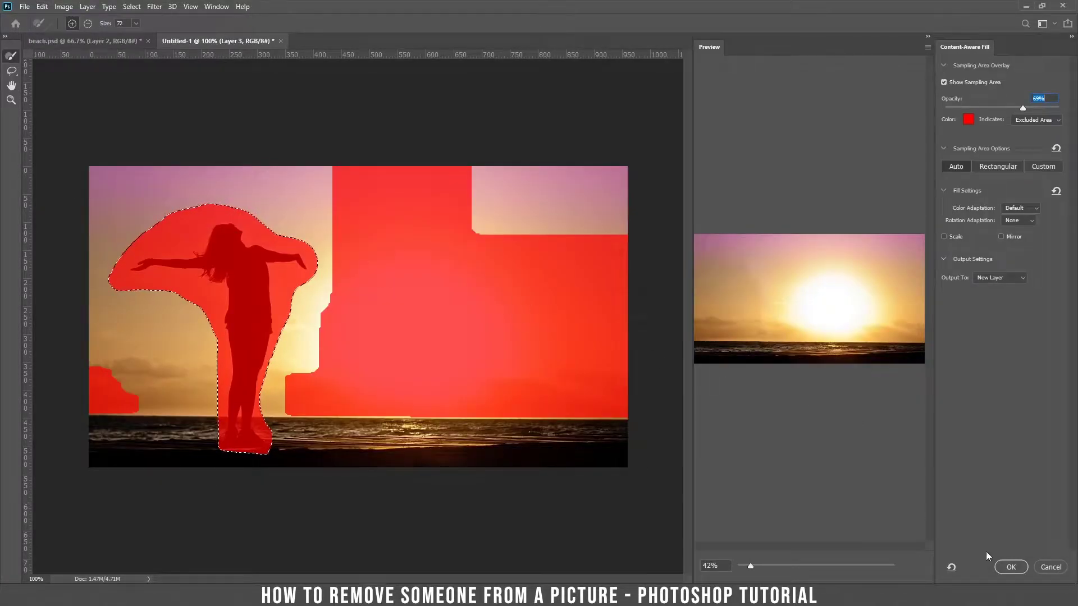
click(1010, 568)
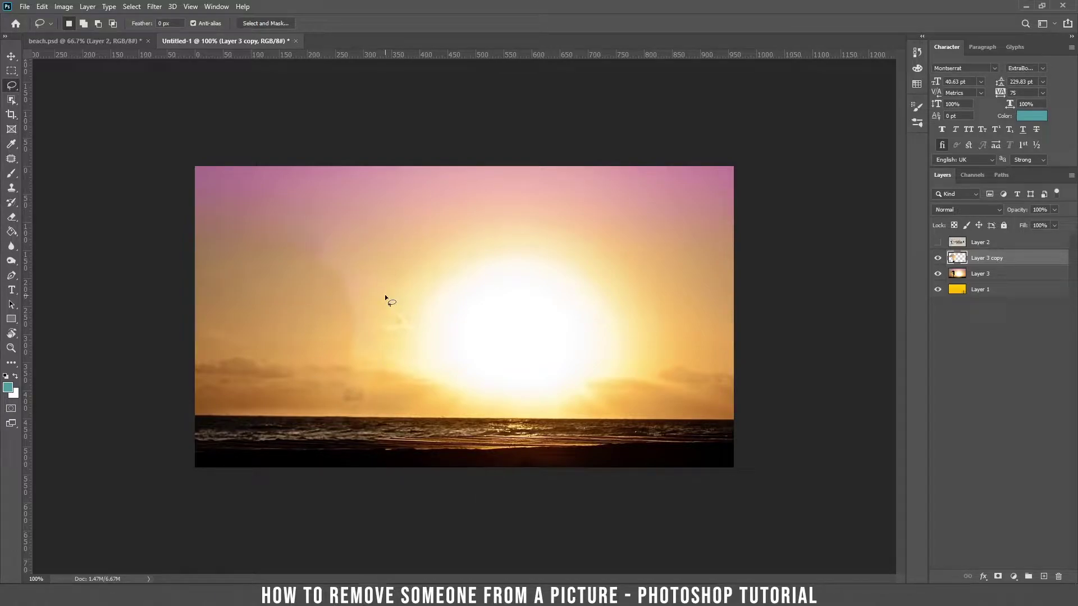
Compare the sunset photo before and after the removal by toggling the visibility of Layer 3 copy.
click(938, 258)
click(937, 259)
click(937, 258)
click(937, 258)
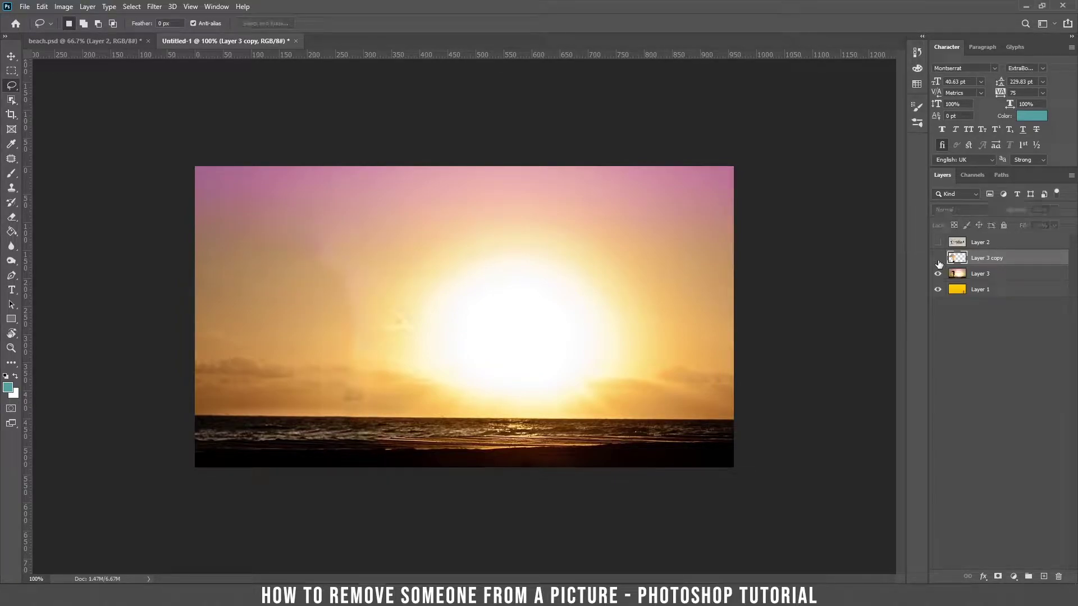
click(937, 258)
click(937, 258)
Show and activate Layer 2, and lasso a selection around the black-and-white dog and its shadow.
click(937, 243)
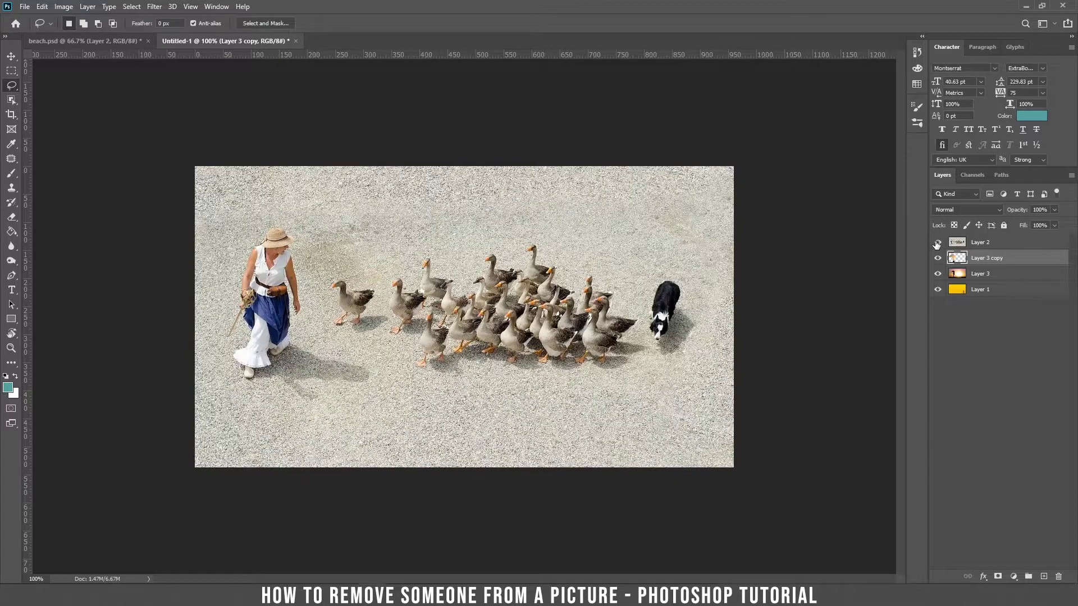
click(991, 243)
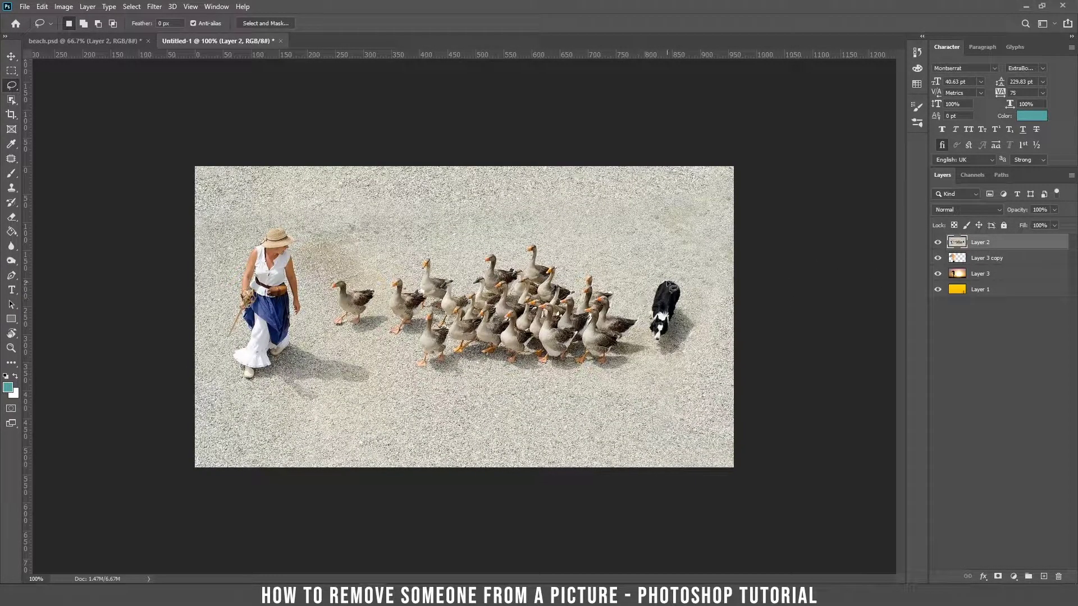
mouse_move(667, 280)
mouse_down()
mouse_move(646, 325)
mouse_move(653, 352)
mouse_move(679, 357)
mouse_move(700, 338)
mouse_move(669, 280)
mouse_up()
Remove the dog with Content-Aware Fill, output to a new layer, and deselect.
click(43, 7)
click(84, 203)
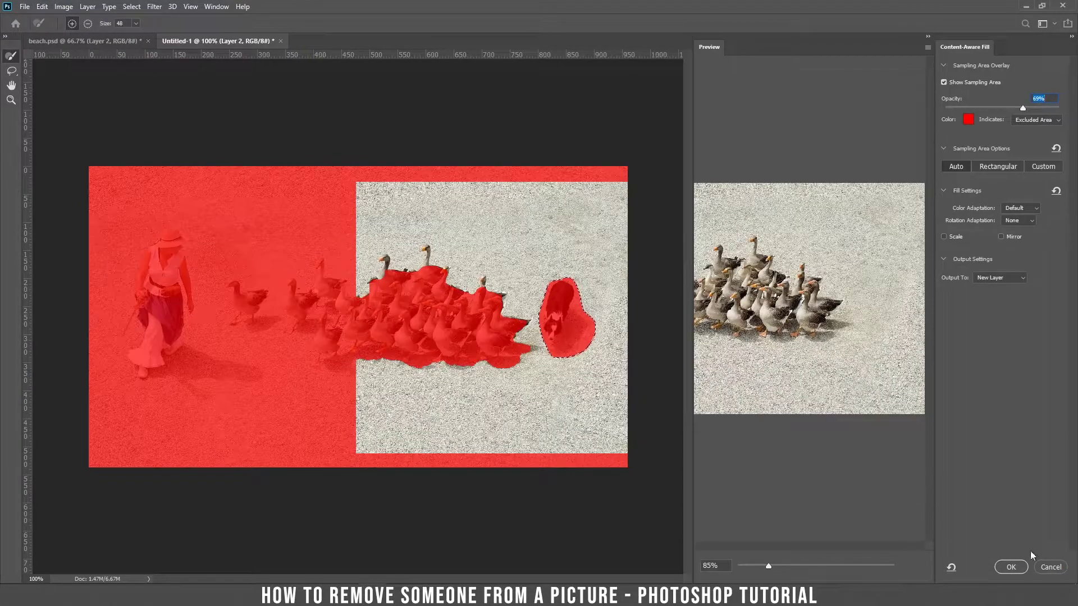
click(1012, 567)
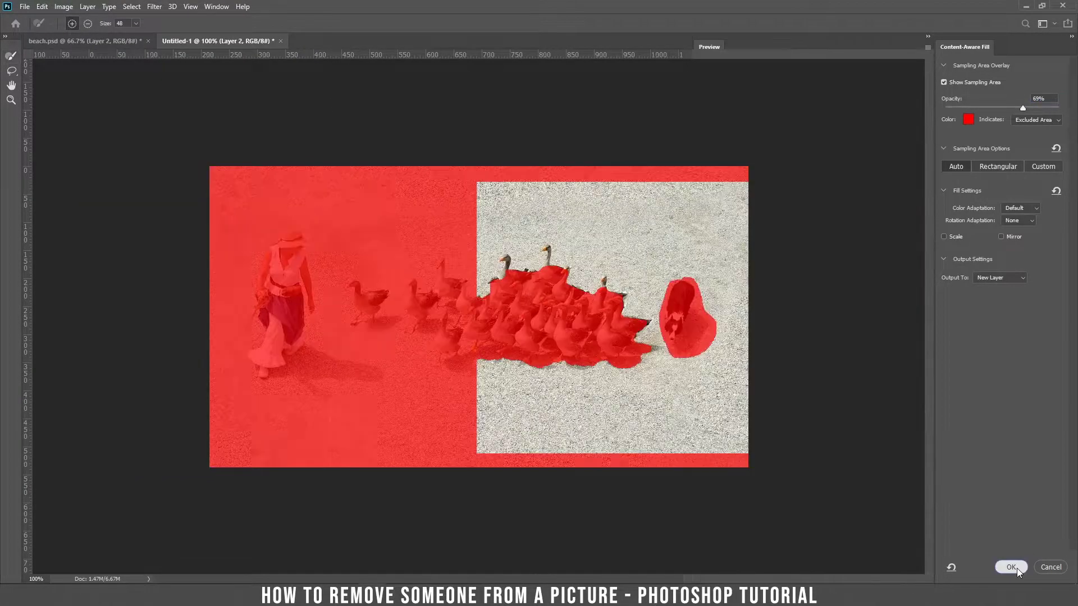
key(ctrl+d)
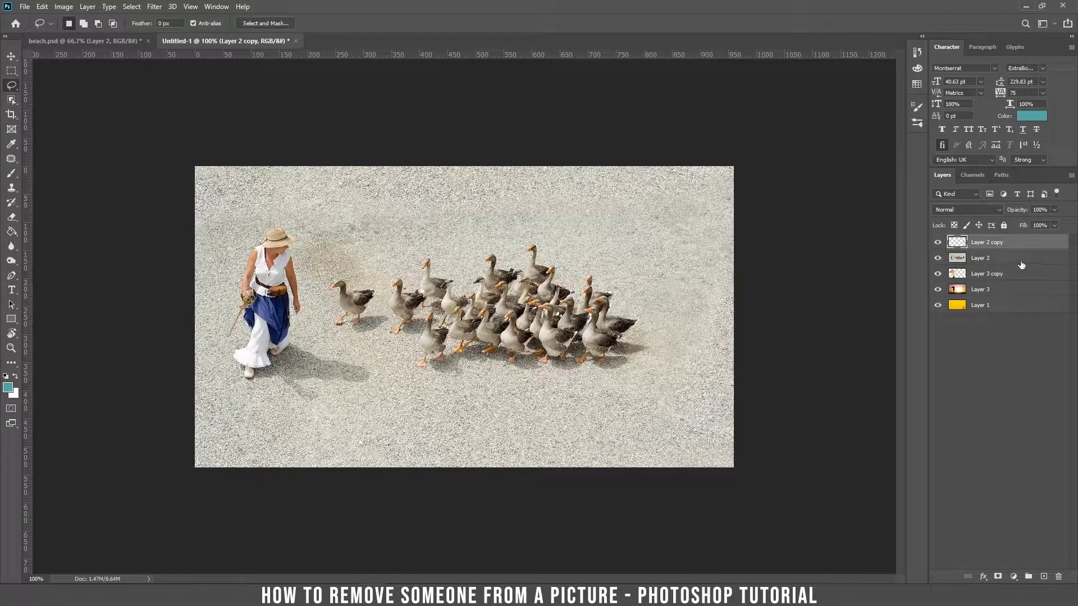
Activate Layer 2 and lasso a selection around the woman in the straw hat and her shadow.
click(1015, 261)
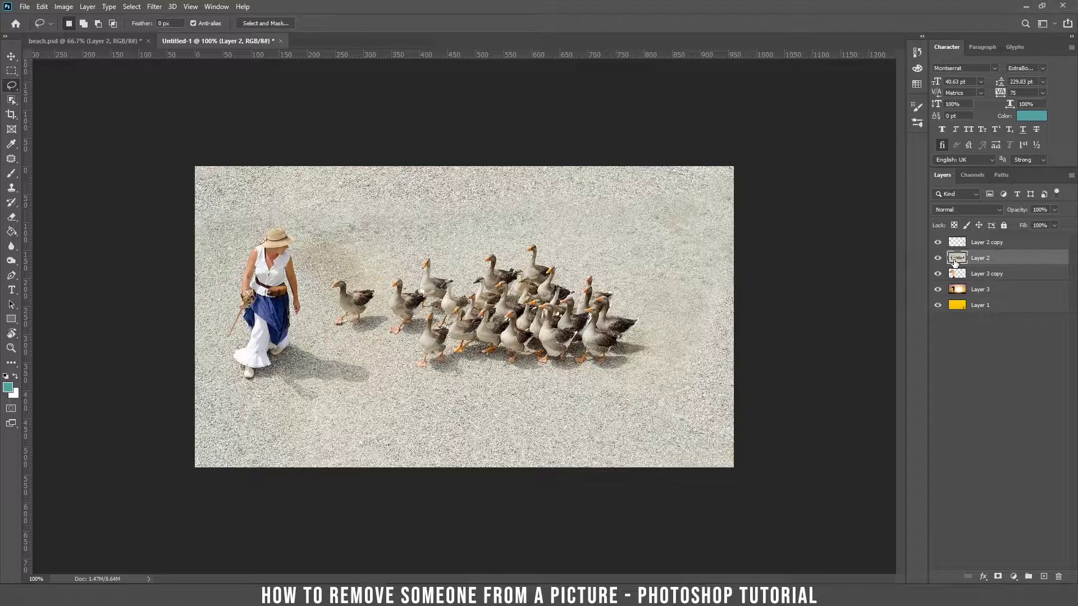
mouse_move(275, 225)
mouse_down()
mouse_move(245, 262)
mouse_move(240, 336)
mouse_up()
mouse_move(269, 388)
mouse_down()
mouse_move(308, 404)
mouse_move(331, 401)
mouse_move(329, 385)
mouse_move(372, 382)
mouse_move(333, 351)
mouse_up()
mouse_move(301, 308)
mouse_down()
mouse_move(297, 231)
mouse_move(274, 224)
mouse_up()
Remove the woman in the straw hat with Content-Aware Fill, output to a new layer, and deselect.
click(42, 7)
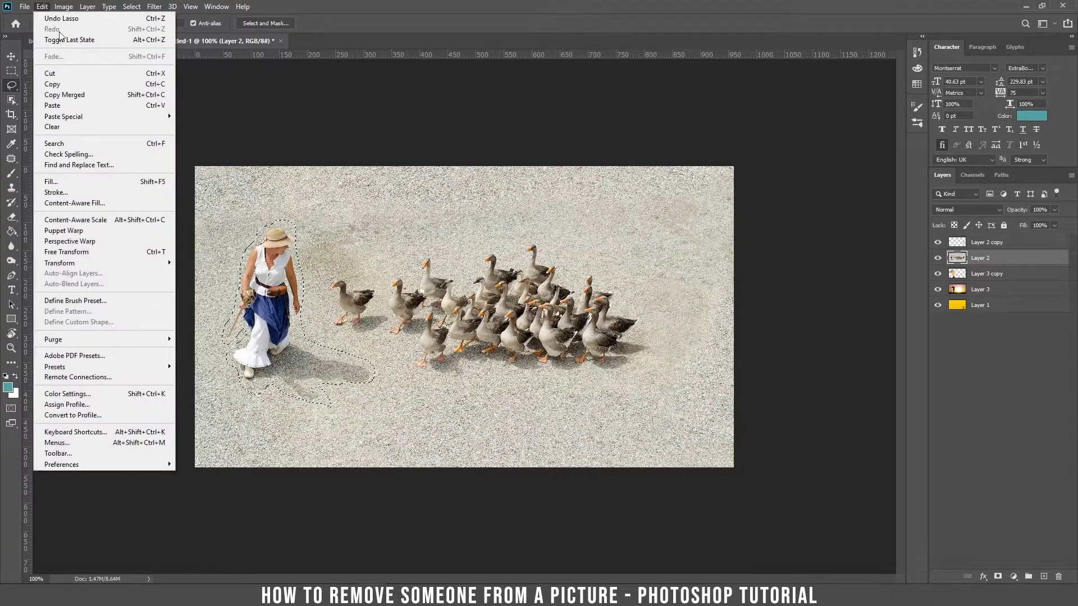
click(97, 202)
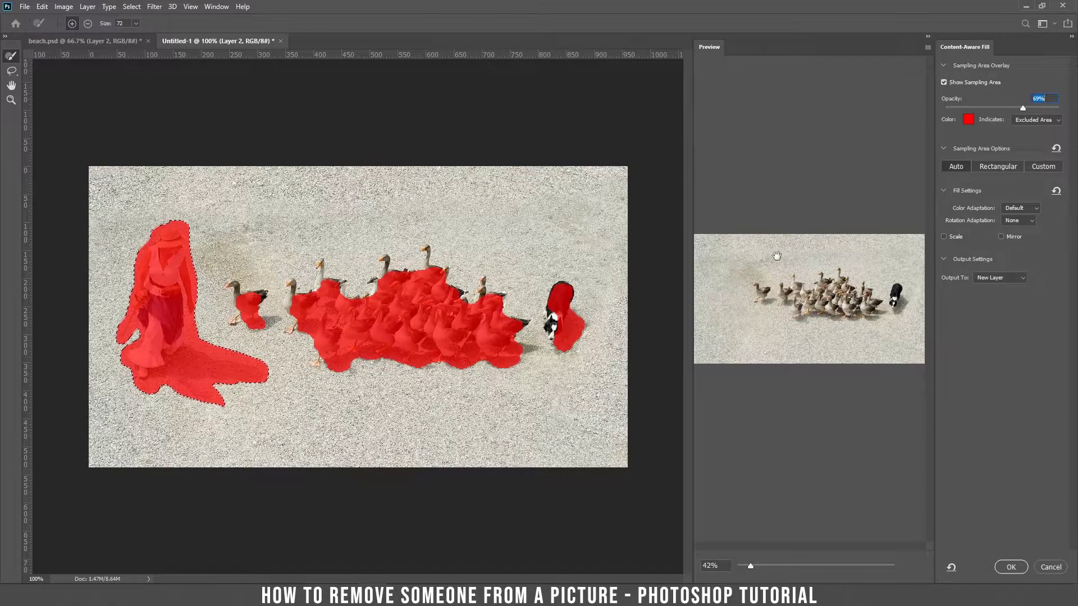
click(1011, 566)
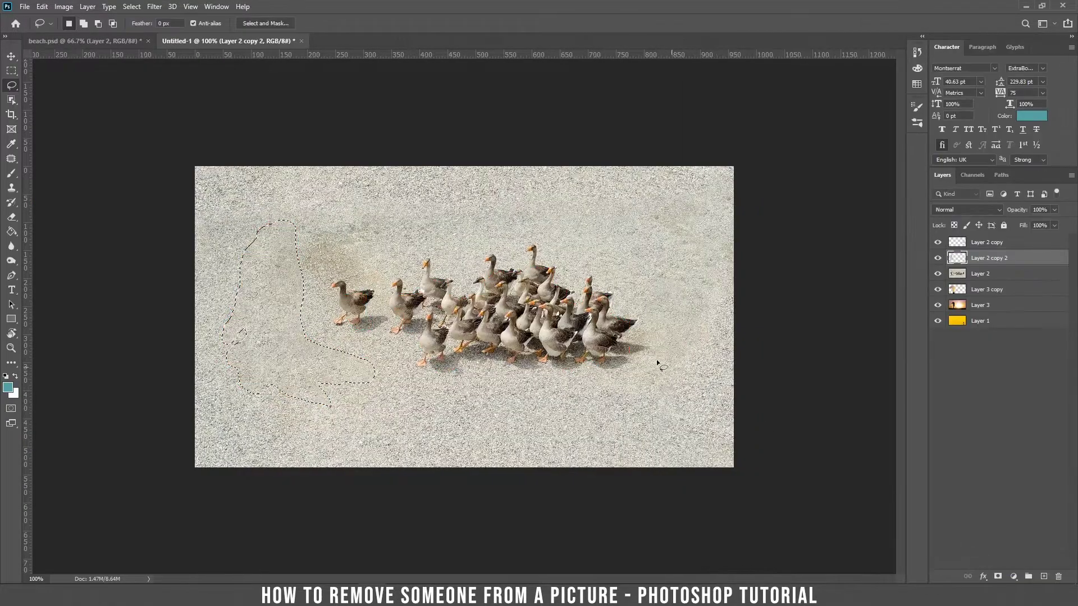
key(ctrl+d)
Lasso a close selection around the leading goose and its shadow, and make Layer 2 the active layer.
key(ctrl+plus)
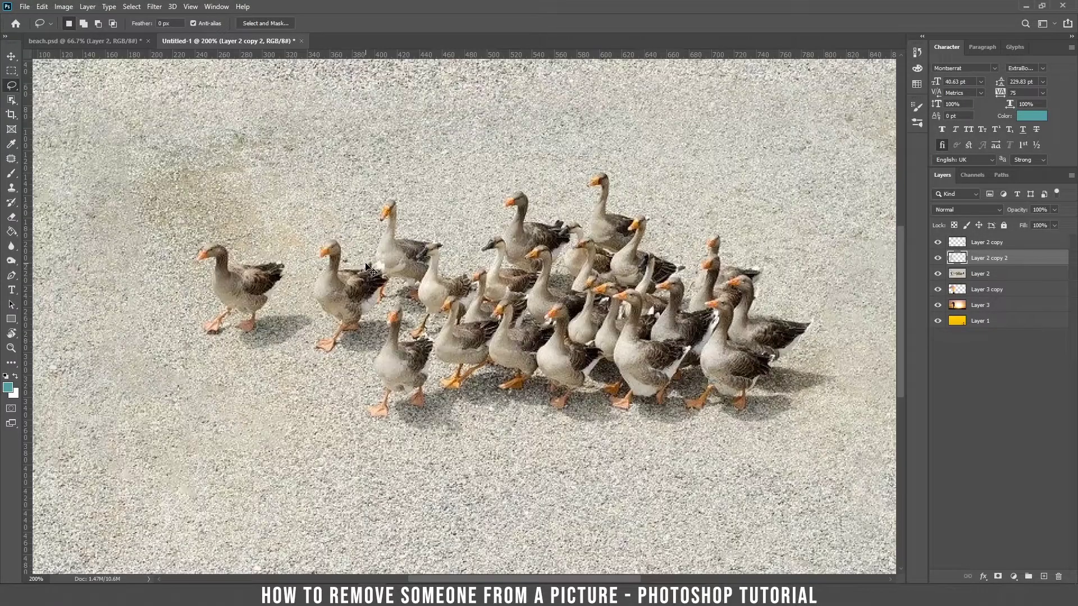
drag(223, 240, 192, 250)
mouse_move(280, 291)
mouse_down()
mouse_move(290, 255)
mouse_move(224, 240)
mouse_up()
click(957, 274)
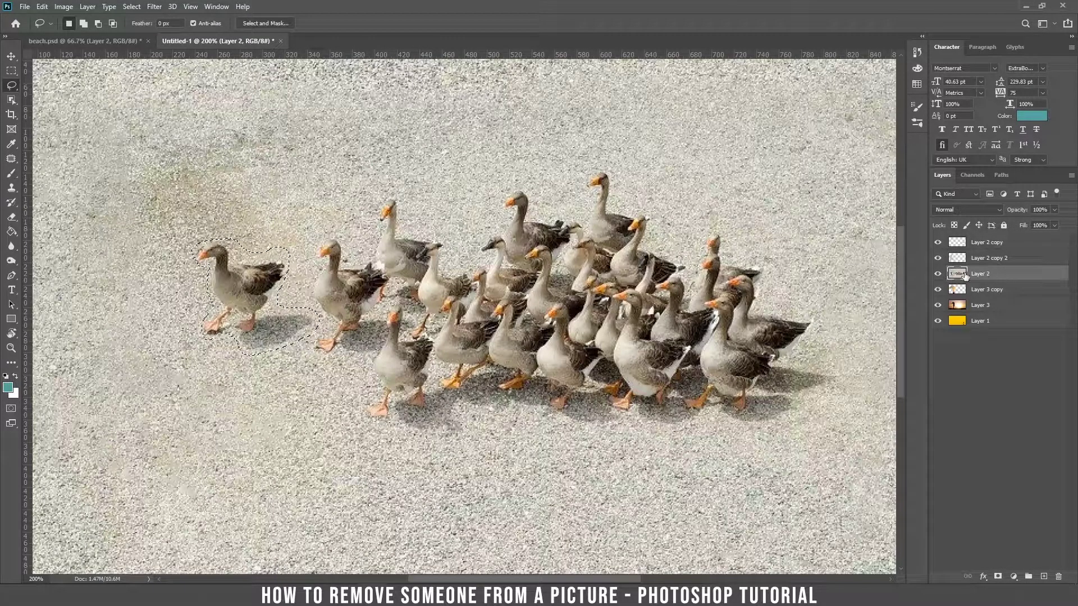
Remove the leading goose with Content-Aware Fill, output to a new layer.
click(42, 7)
click(73, 200)
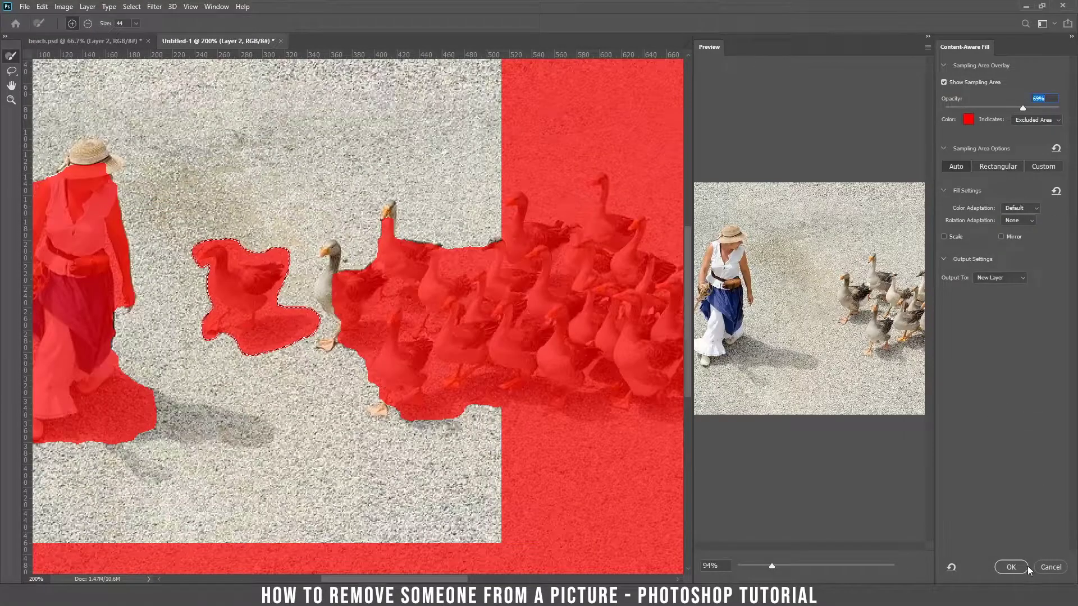
click(1027, 566)
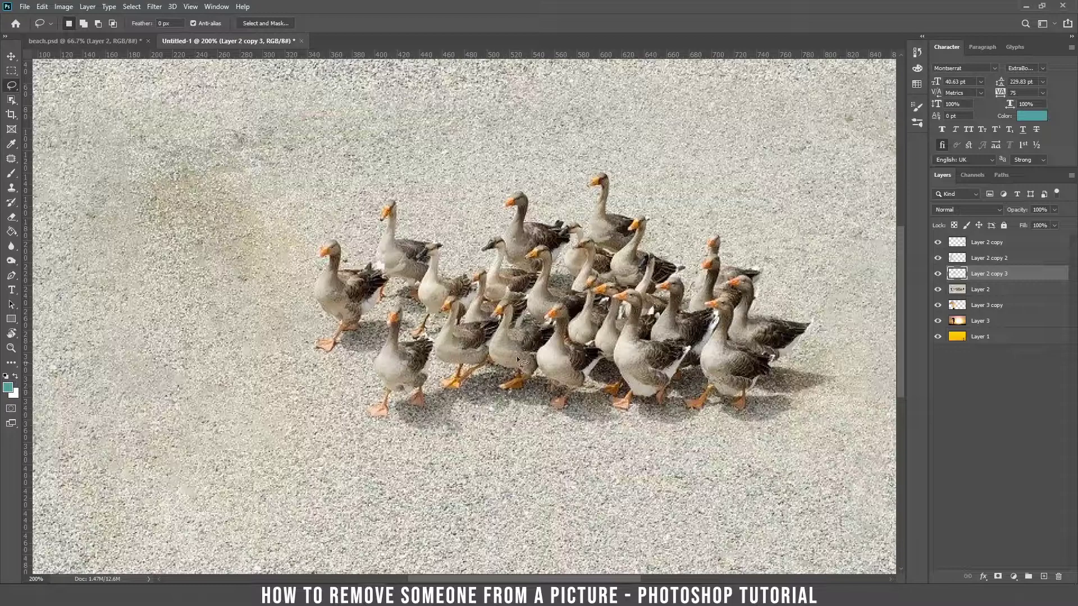
Activate Layer 2 and lasso a selection around the whole remaining flock of geese with its shadows.
key(ctrl+minus)
key(ctrl+minus)
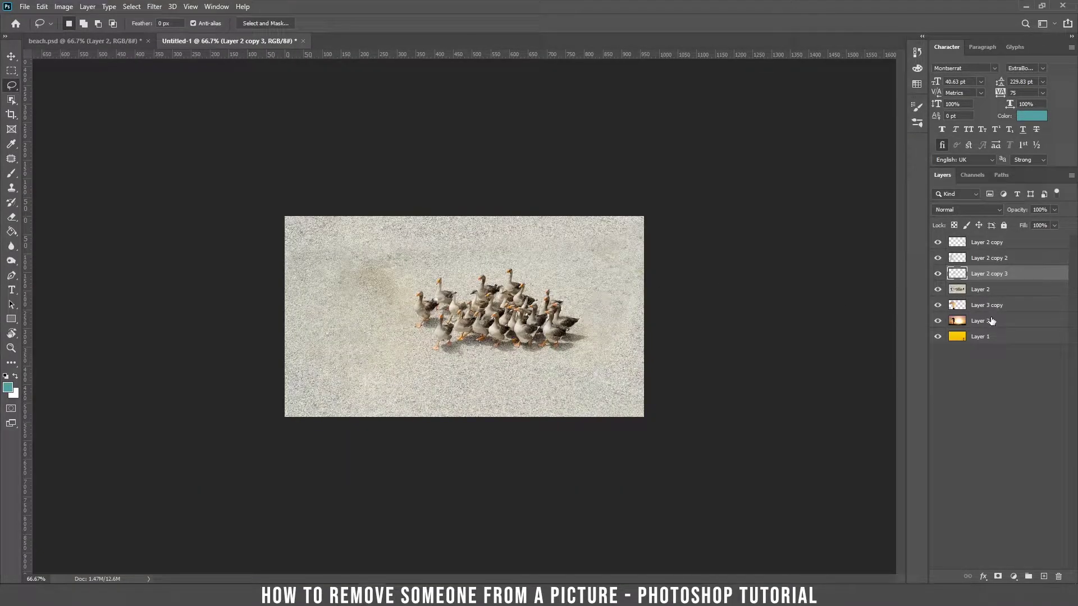
click(991, 292)
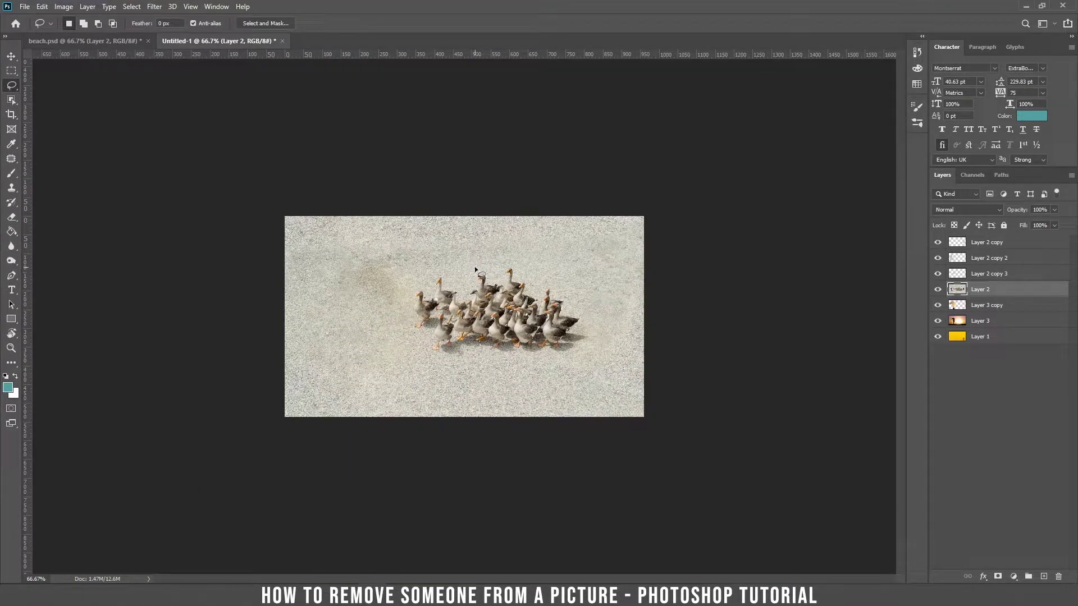
mouse_move(445, 277)
mouse_down()
mouse_move(431, 275)
mouse_move(406, 296)
mouse_move(409, 324)
mouse_up()
mouse_move(445, 357)
mouse_down()
mouse_move(562, 358)
mouse_move(593, 336)
mouse_move(561, 292)
mouse_move(537, 289)
mouse_move(515, 263)
mouse_move(474, 270)
mouse_up()
Remove the remaining flock of geese with Content-Aware Fill, output to a new layer, and deselect.
click(42, 7)
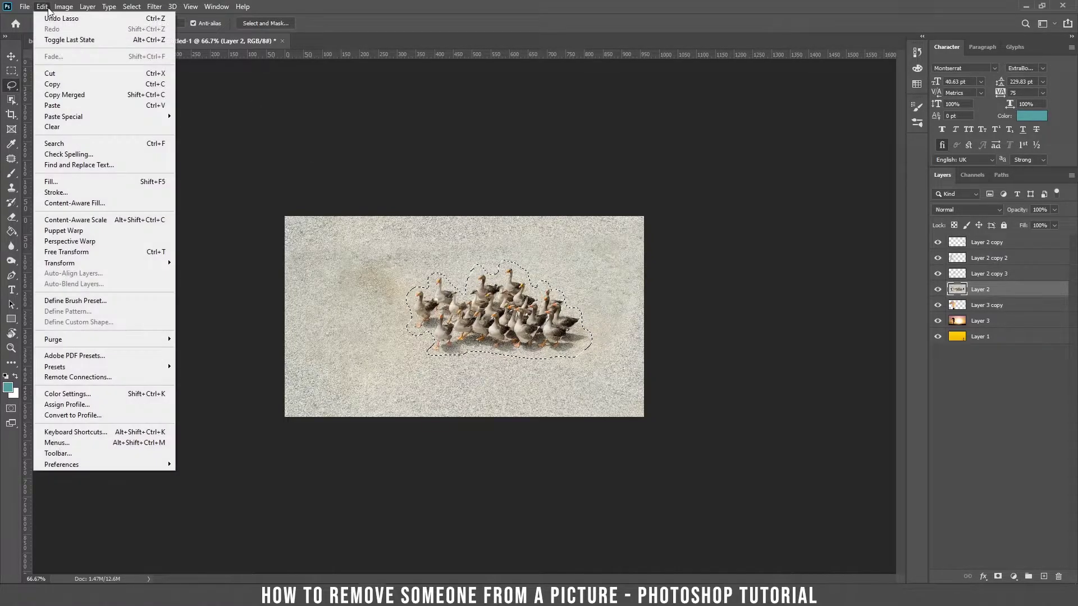
click(75, 203)
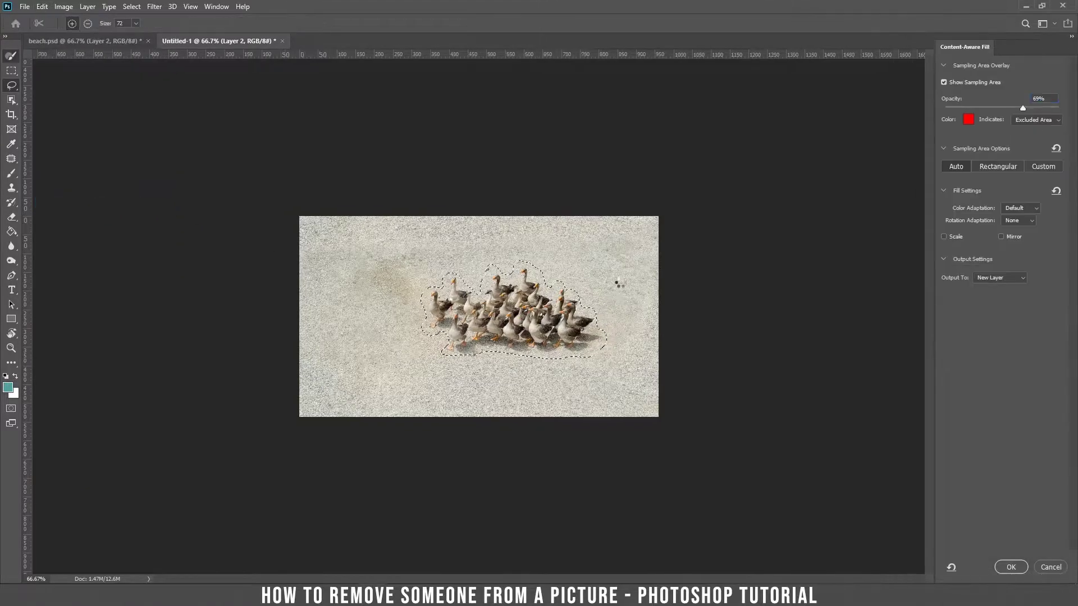
click(1016, 570)
key(ctrl+d)
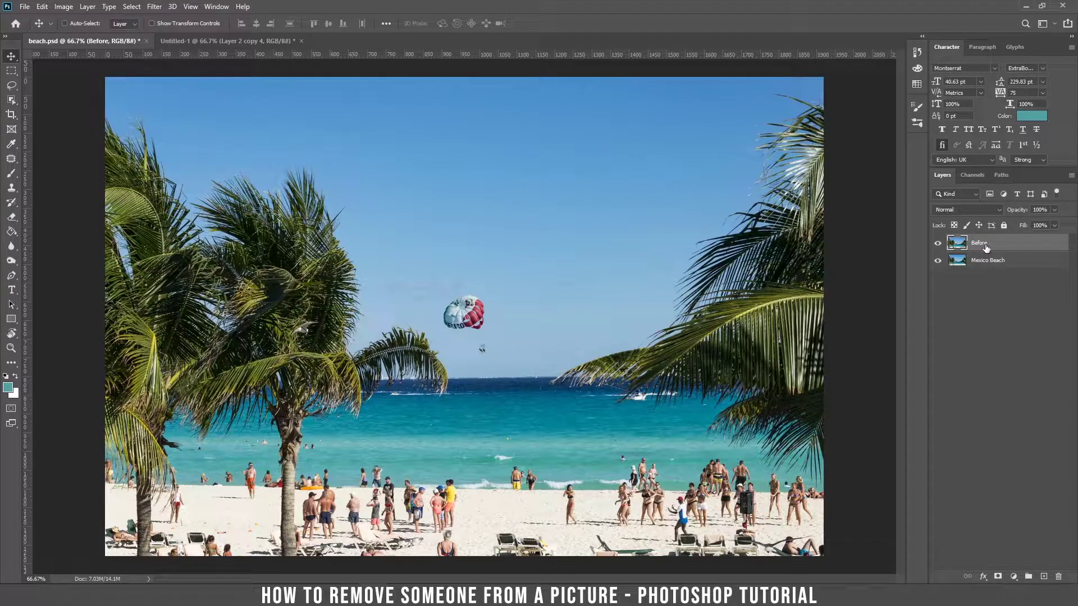
Compare the crowded and cleared beach in beach.psd by toggling the visibility of the Before layer.
click(938, 245)
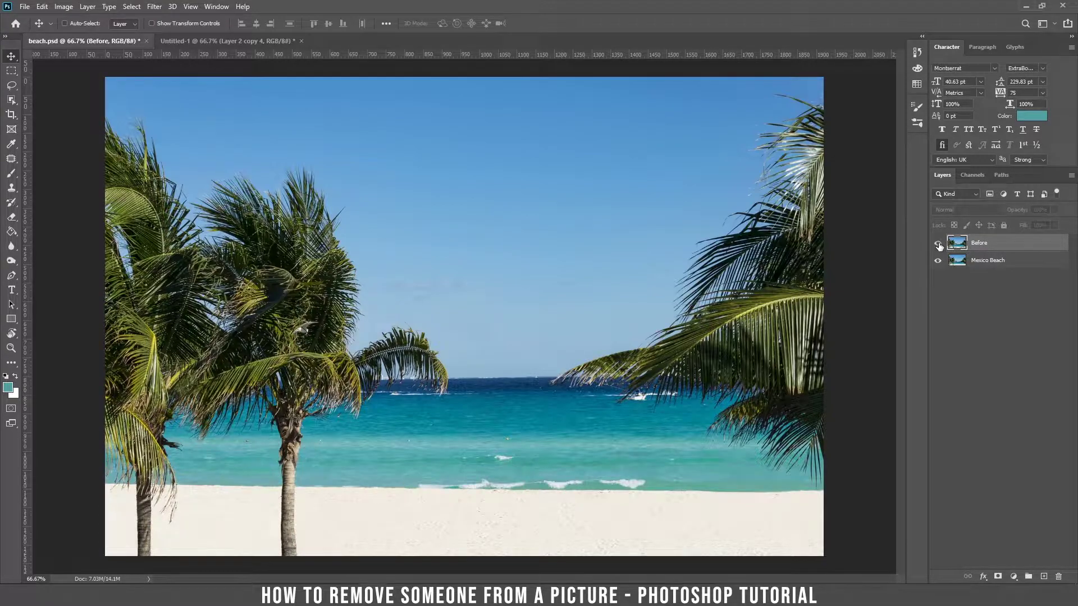
click(938, 245)
click(939, 245)
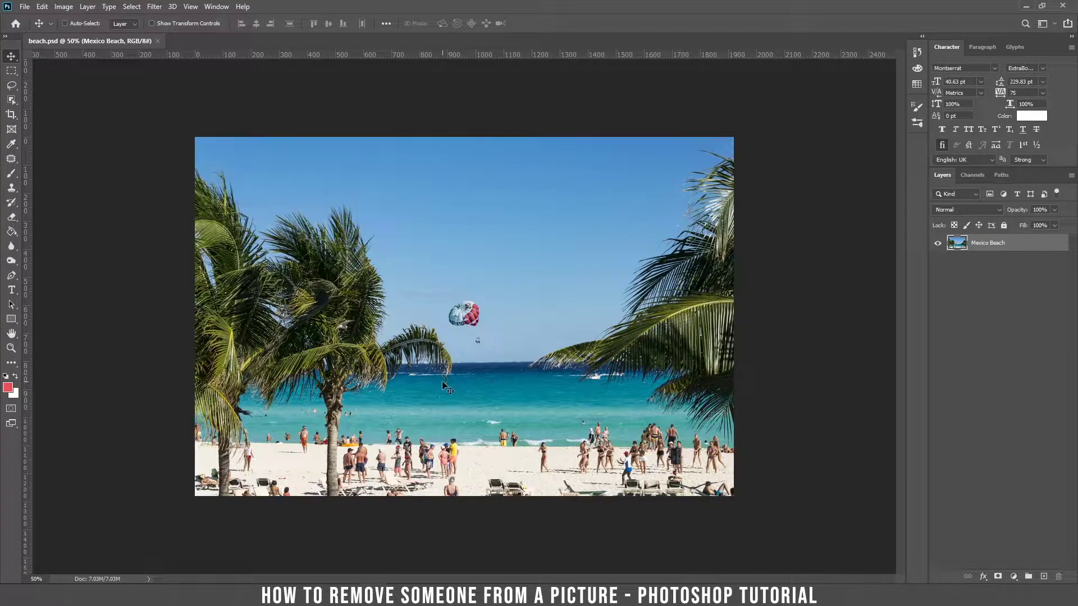
Remove the pair of sun loungers at the photo's lower edge with the Patch tool, sourcing clean sand above them, and deselect.
key(ctrl+plus)
key(ctrl+plus)
key(ctrl+plus)
drag(536, 384, 482, 90)
drag(648, 354, 307, 89)
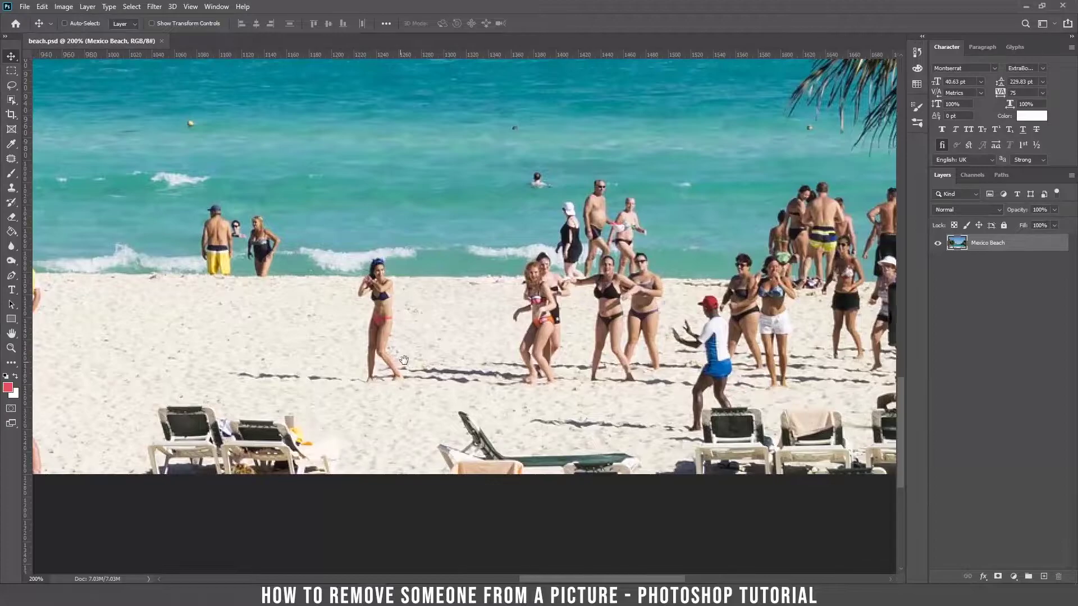
drag(399, 362, 469, 279)
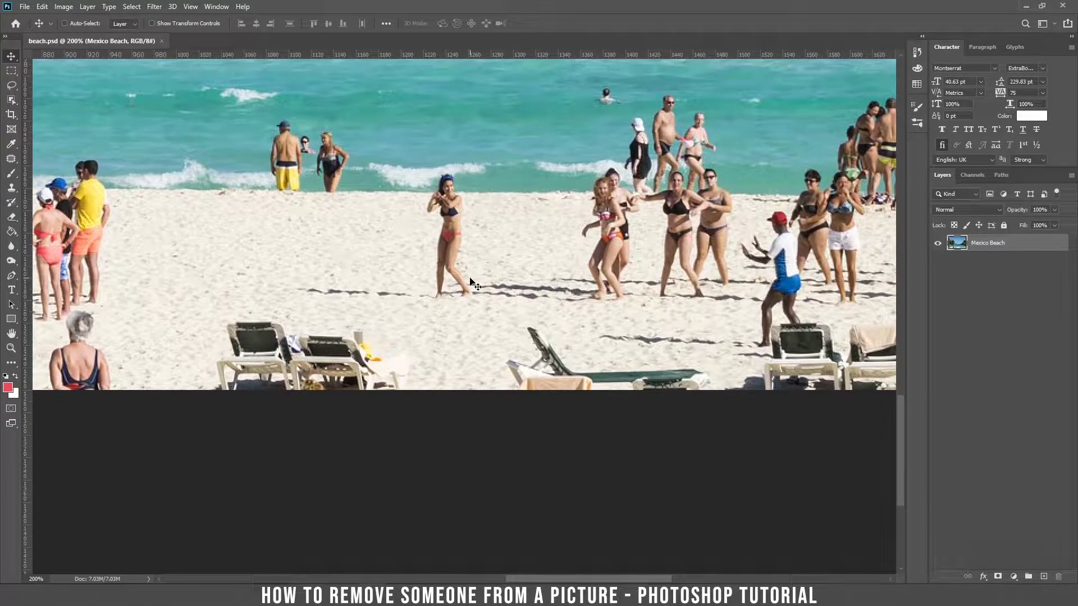
drag(361, 265, 578, 289)
drag(354, 265, 229, 368)
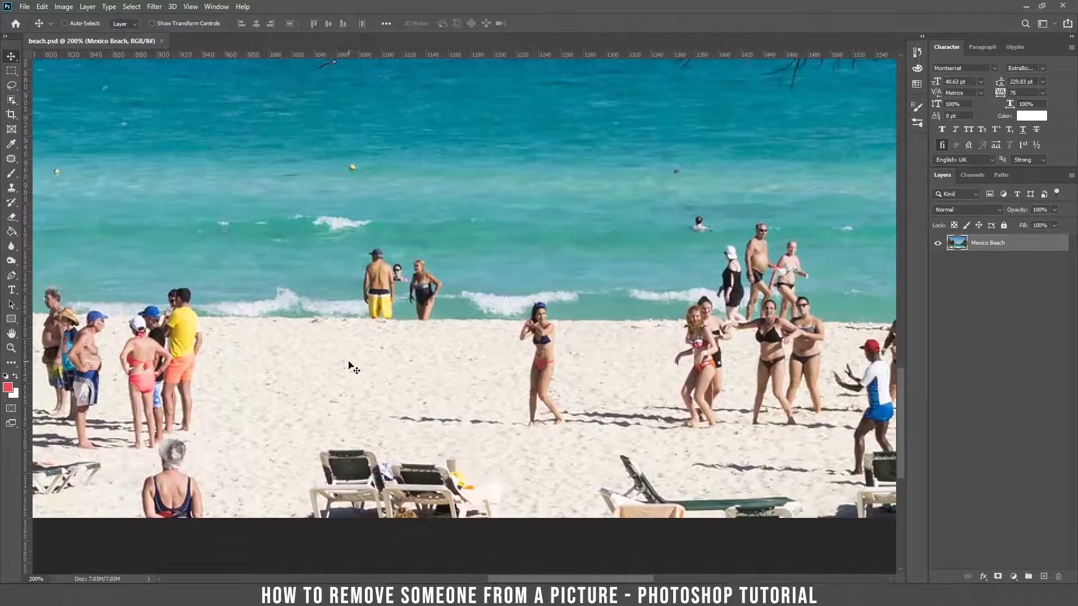
click(13, 161)
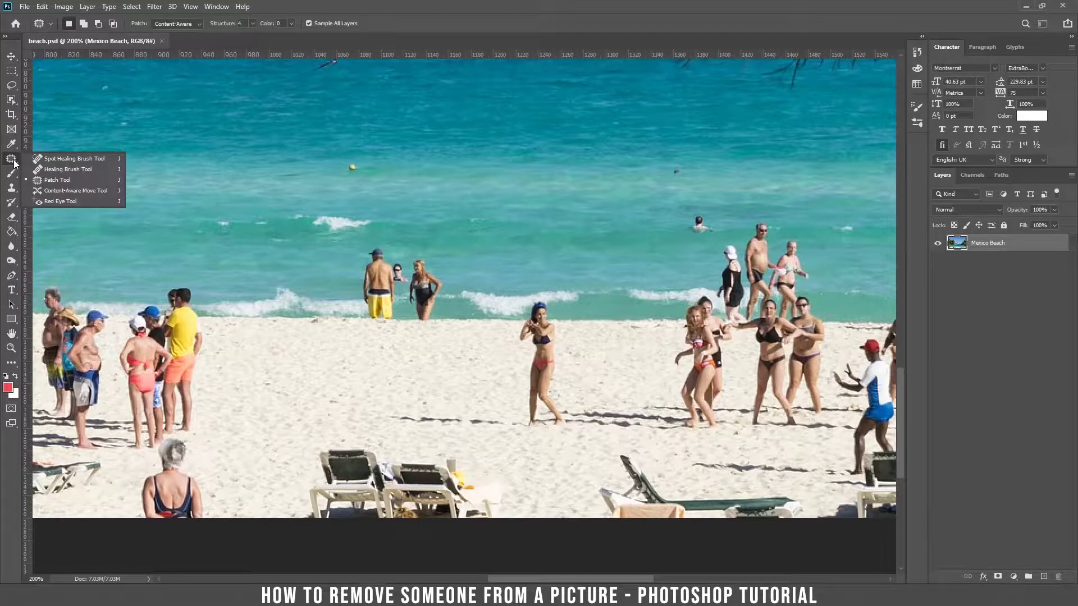
click(63, 180)
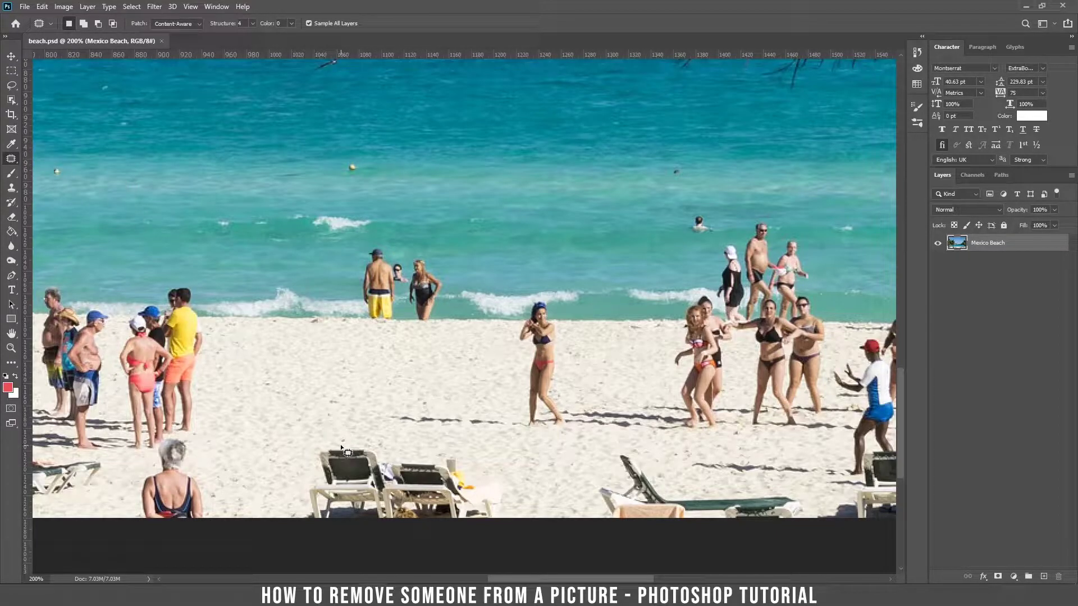
mouse_move(333, 447)
mouse_down()
mouse_move(316, 488)
mouse_move(305, 488)
mouse_move(301, 517)
mouse_move(356, 545)
mouse_move(514, 535)
mouse_move(500, 480)
mouse_move(448, 446)
mouse_move(345, 443)
mouse_up()
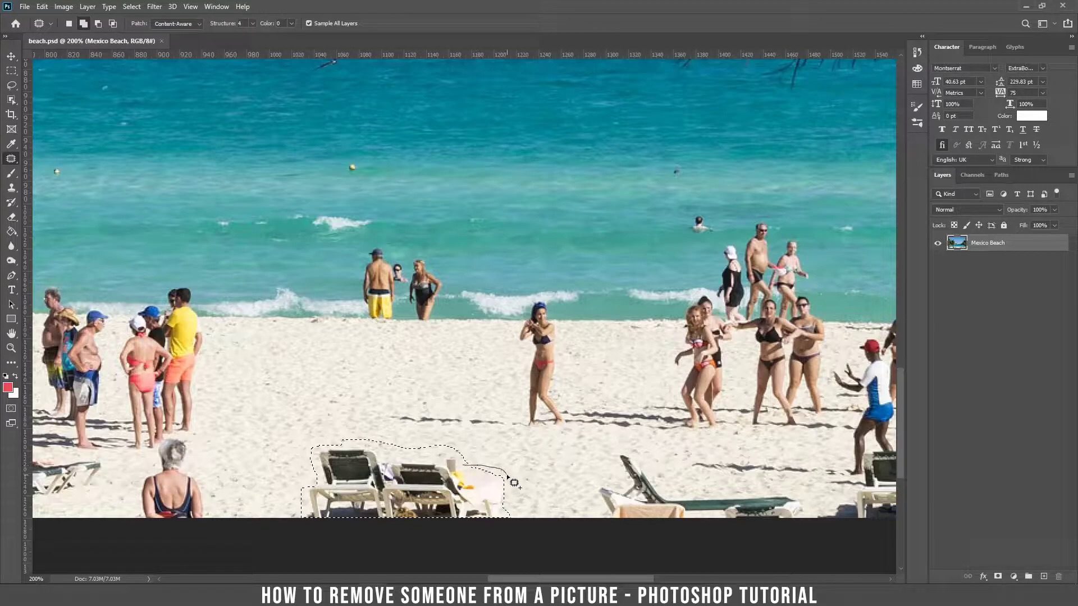
drag(499, 508, 463, 486)
key(shift)
drag(493, 519, 484, 517)
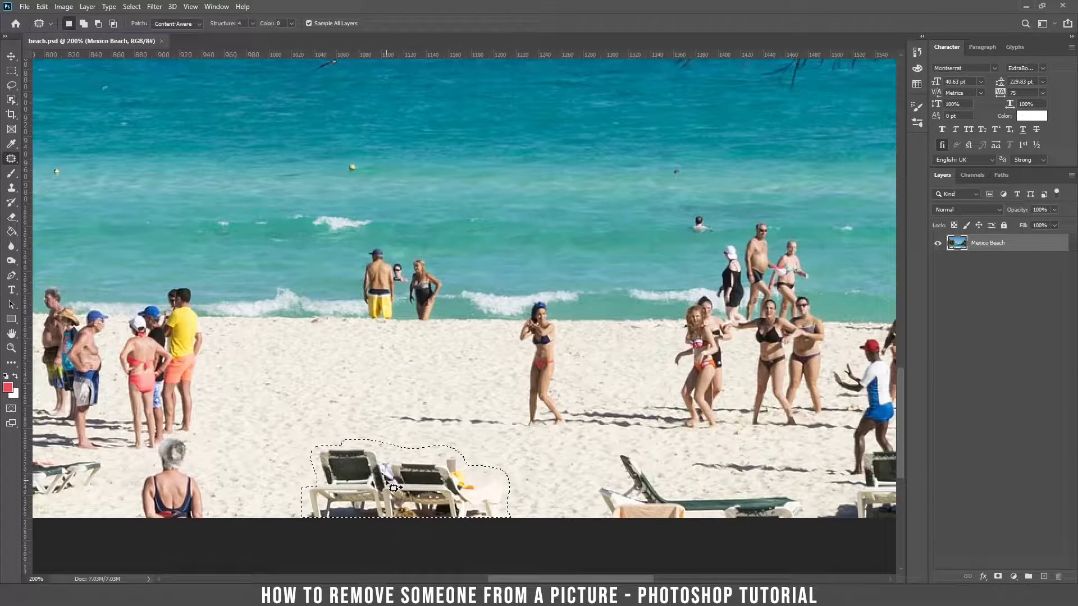
drag(401, 489, 349, 382)
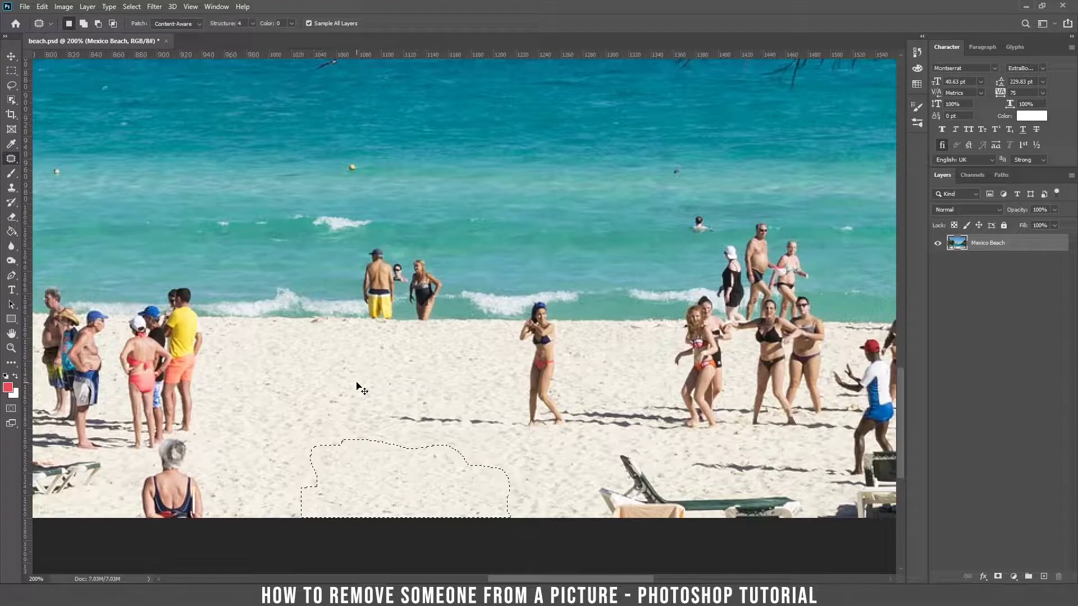
key(ctrl+d)
Patch the grey-haired woman at the photo's lower edge with clean sand beside her and deselect.
drag(549, 459, 587, 414)
mouse_move(253, 397)
mouse_down()
mouse_move(222, 397)
mouse_move(196, 432)
mouse_move(255, 503)
mouse_move(291, 426)
mouse_move(260, 400)
mouse_up()
drag(241, 435, 399, 435)
key(ctrl+d)
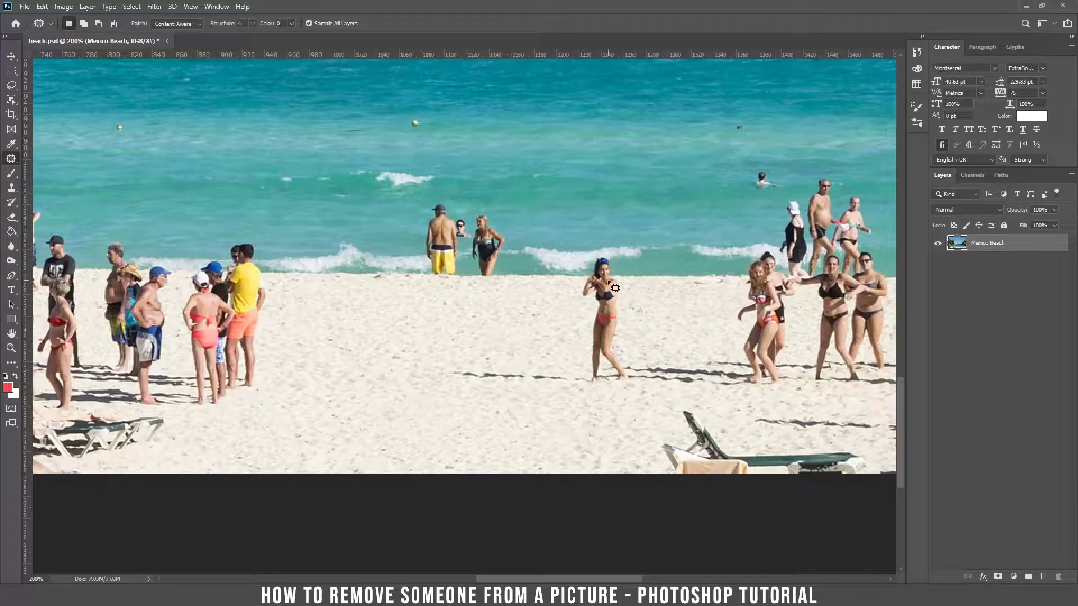
Patch the lone swimmer behind the beachgoers with clear water and deselect.
drag(641, 243, 478, 314)
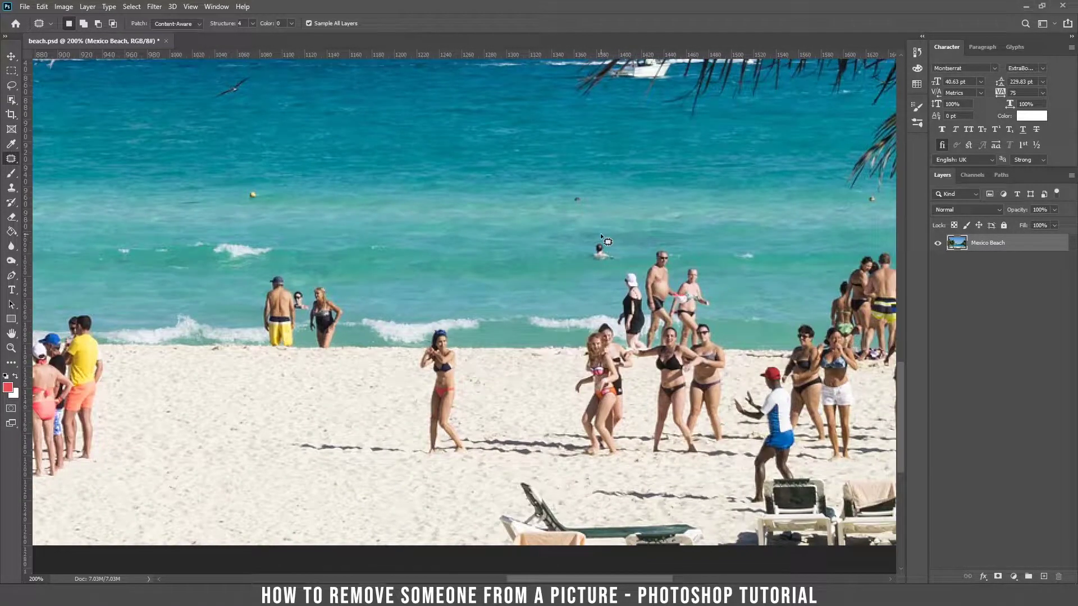
mouse_move(626, 259)
mouse_down()
mouse_move(602, 235)
mouse_move(557, 257)
mouse_up()
key(ctrl+d)
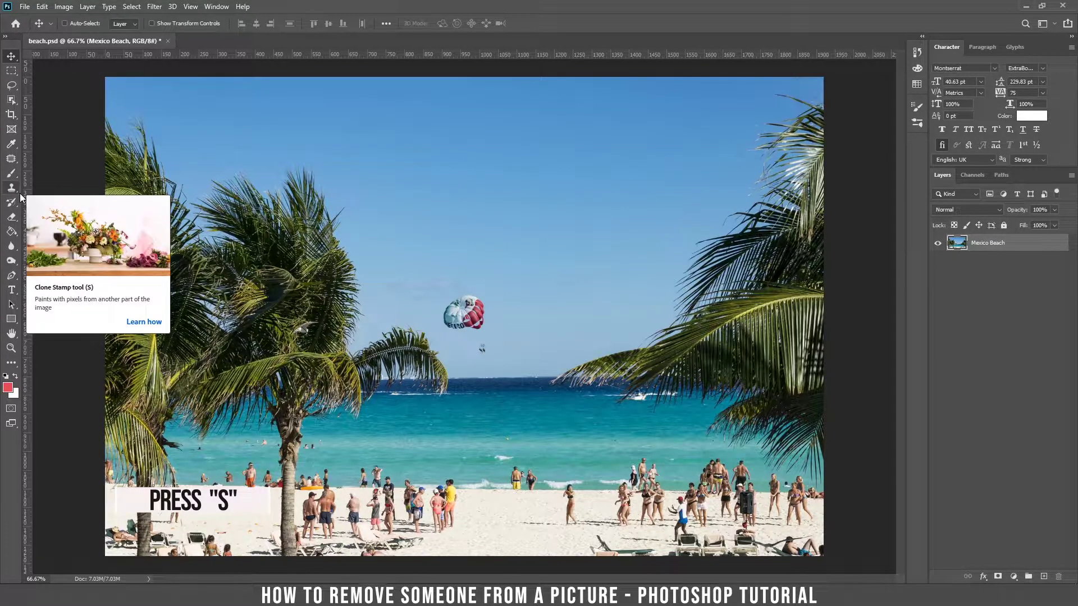
Remove the parasail and its riders using the Clone Stamp with a soft 47 px brush and sampled clear sky.
key(s)
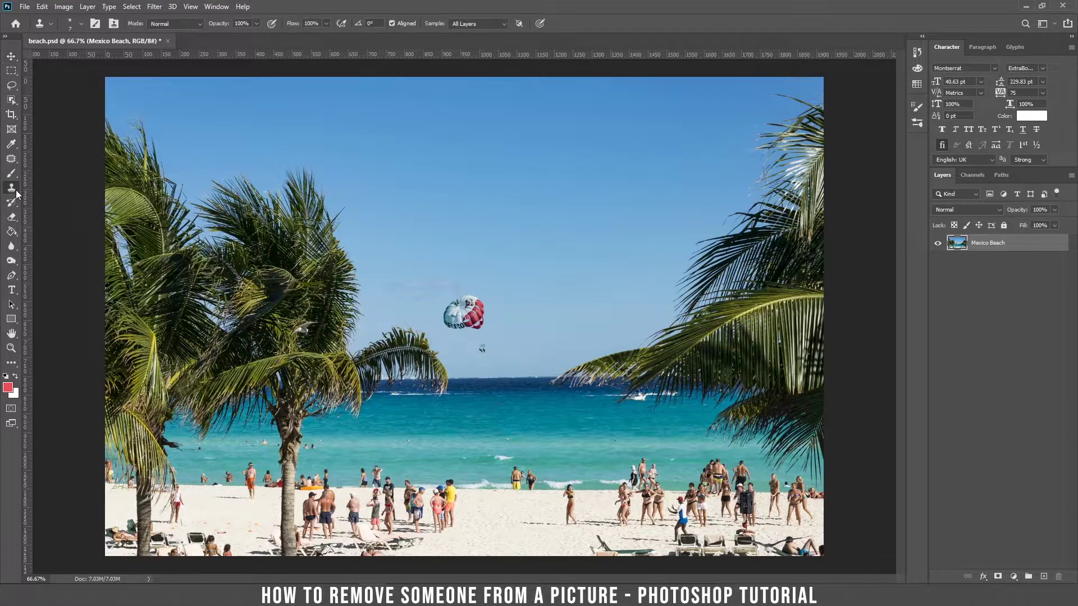
scroll(465, 349, up, 3)
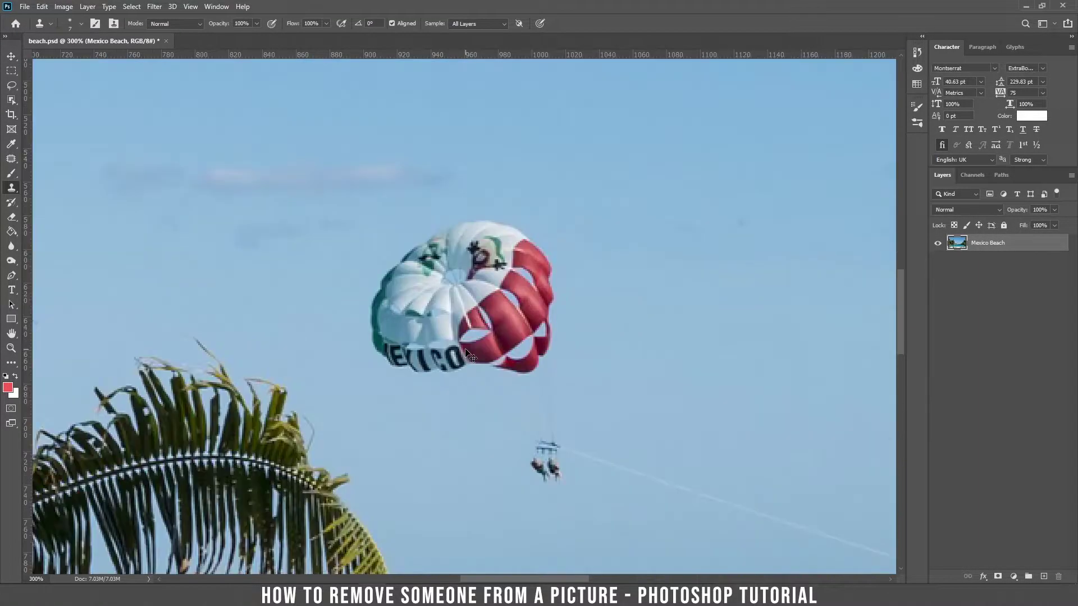
scroll(511, 216, down, 2)
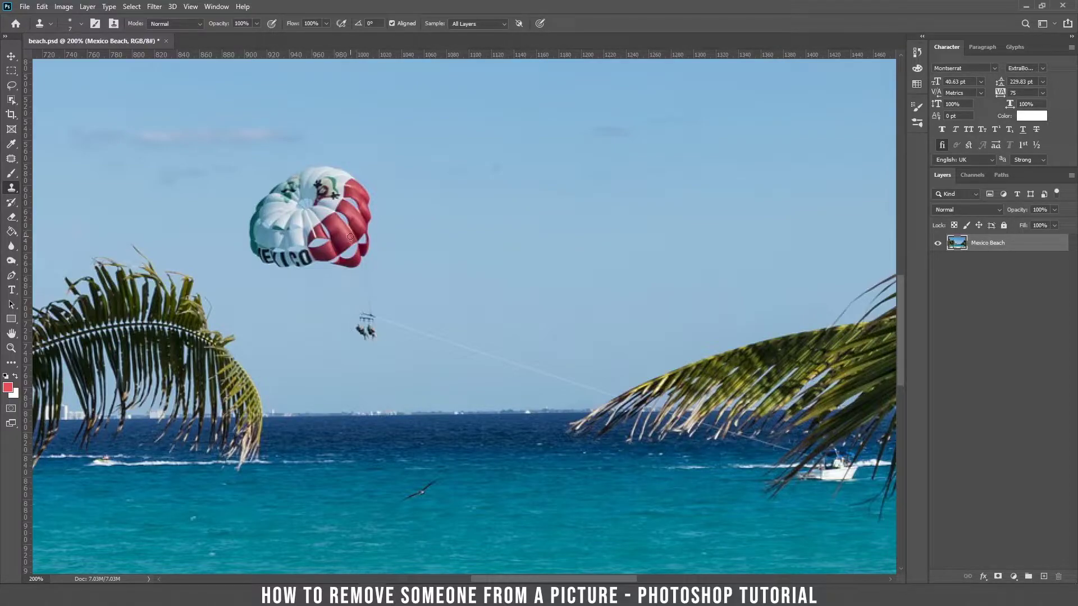
right_click(450, 211)
drag(518, 235, 524, 237)
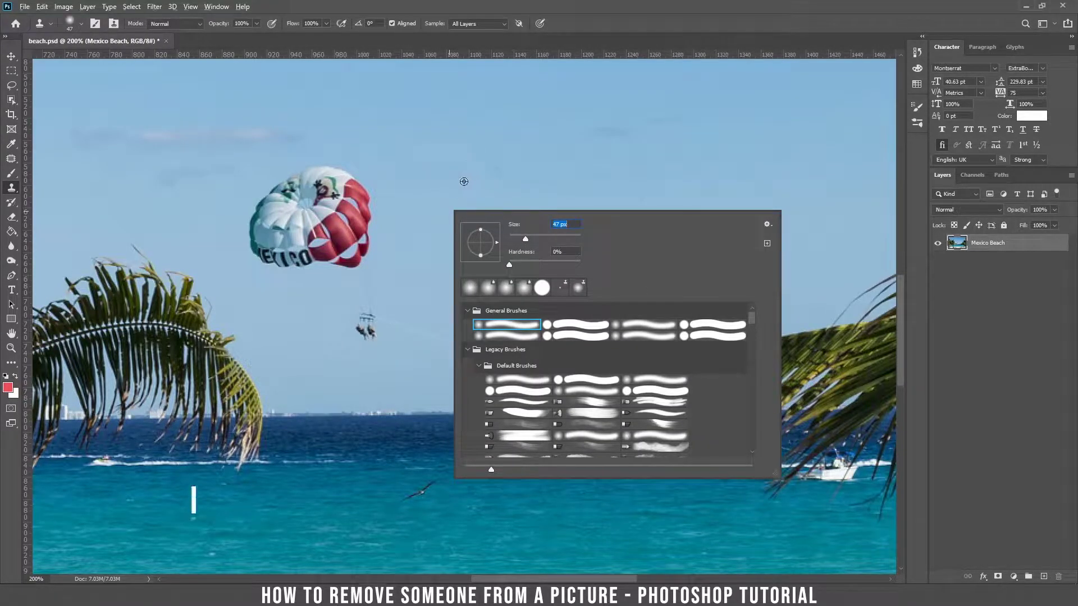
alt+click(536, 187)
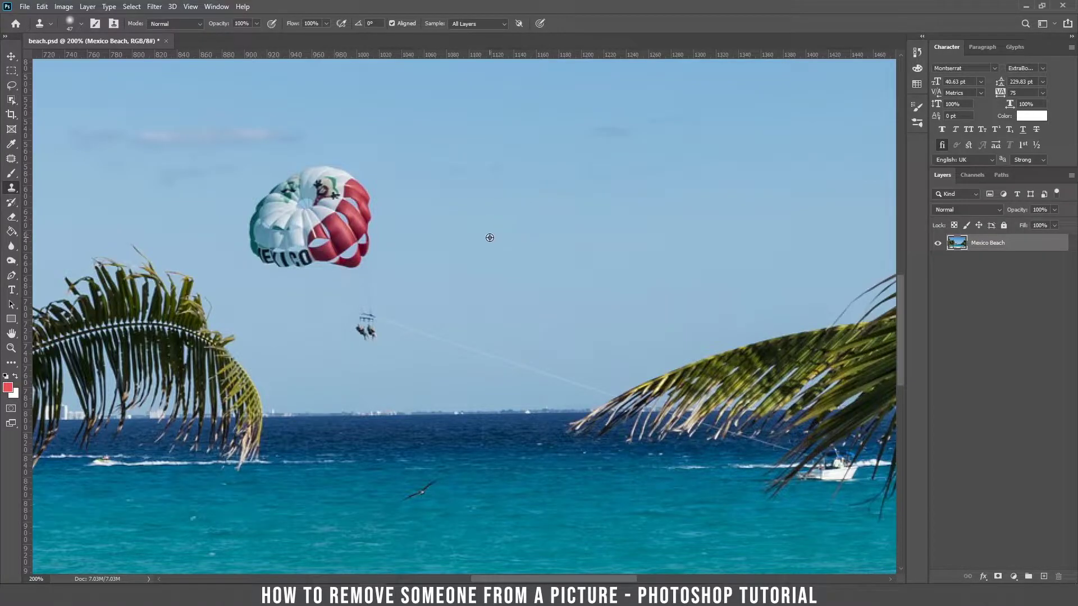
mouse_move(329, 188)
mouse_down()
mouse_move(350, 189)
mouse_move(353, 209)
mouse_move(344, 185)
mouse_move(266, 203)
mouse_move(265, 250)
mouse_move(325, 247)
mouse_move(297, 253)
mouse_move(331, 230)
mouse_move(282, 201)
mouse_up()
mouse_move(260, 248)
mouse_down()
mouse_move(325, 203)
mouse_move(332, 229)
mouse_move(372, 267)
mouse_move(341, 289)
mouse_move(341, 307)
mouse_move(370, 335)
mouse_up()
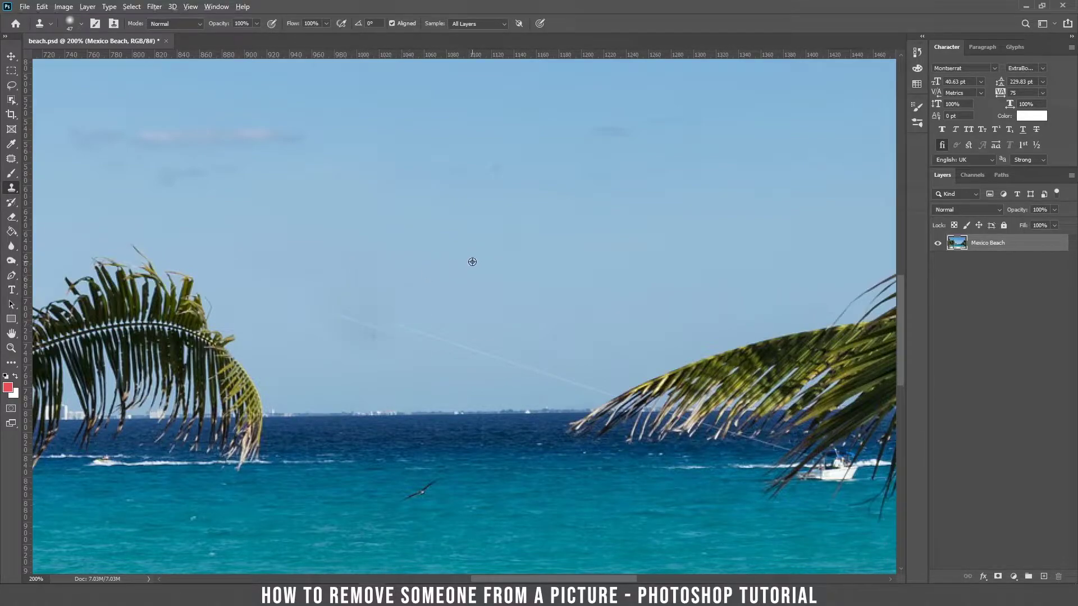
Clone nearby sky over the parasail's tow line, reducing the brush to 15 px near the palm fronds.
alt+click(461, 267)
drag(327, 304, 611, 391)
alt+click(476, 324)
alt+click(543, 324)
right_click(608, 347)
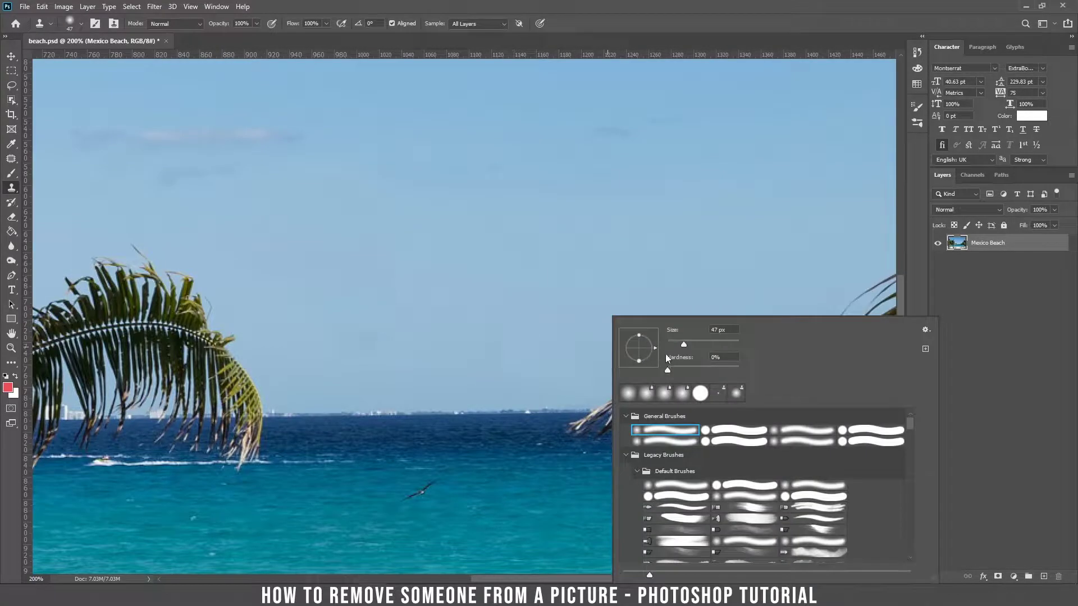
click(672, 342)
click(594, 347)
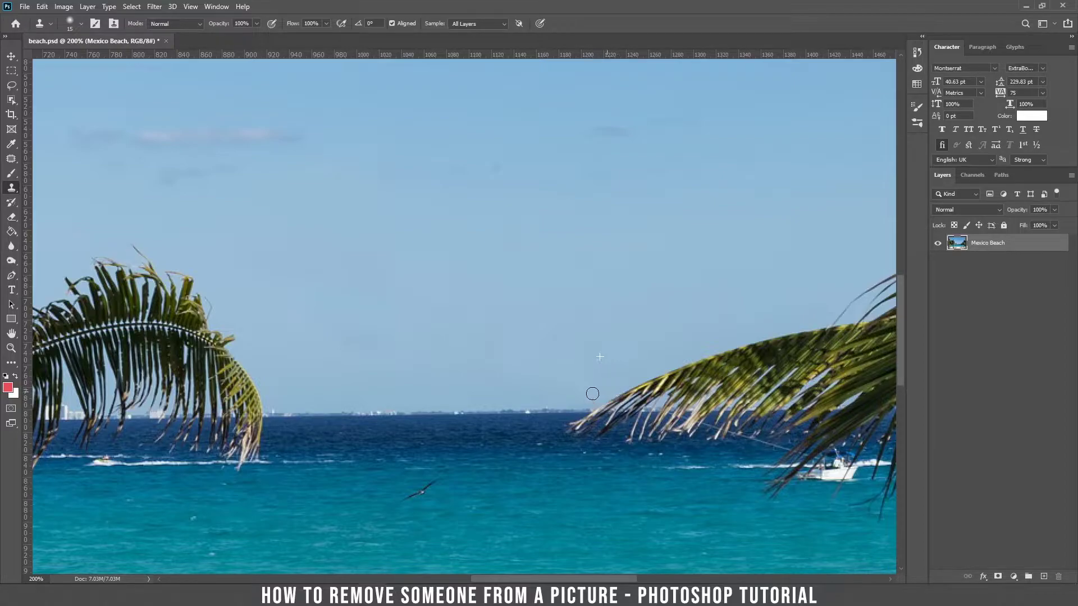
Try the Clone Stamp with a 50 px brush on the open sand beside the lone standing woman.
drag(607, 315, 615, 254)
drag(414, 211, 413, 211)
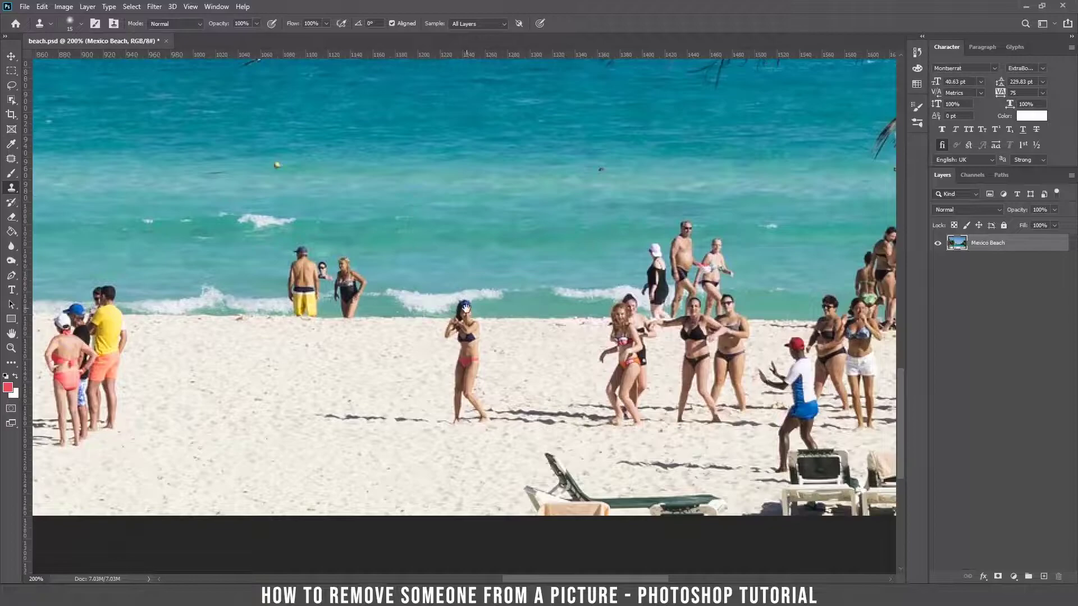
drag(391, 376, 289, 361)
drag(457, 369, 236, 269)
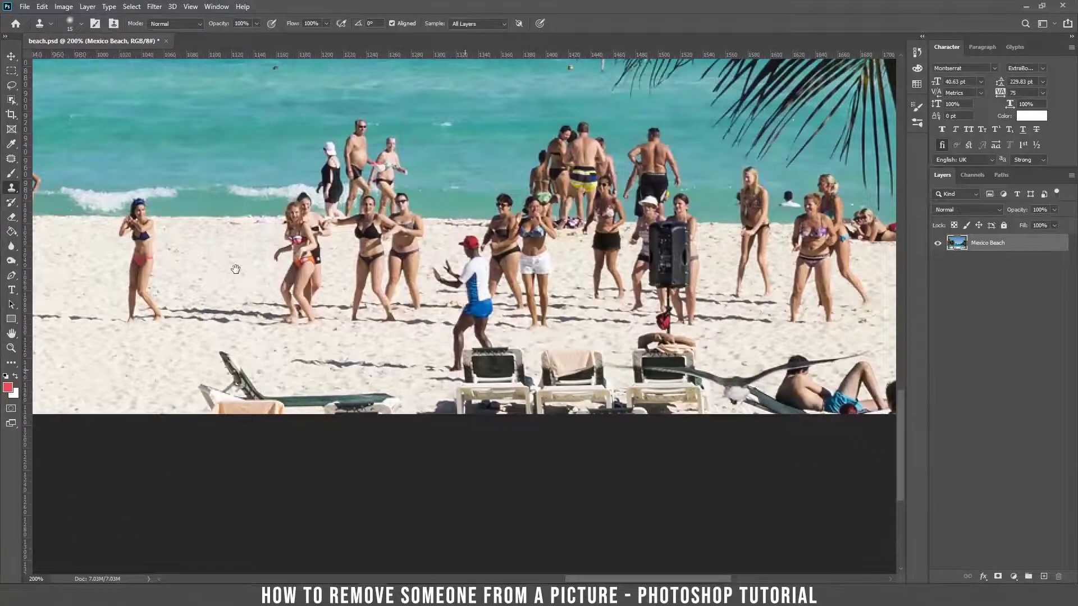
drag(543, 257, 597, 179)
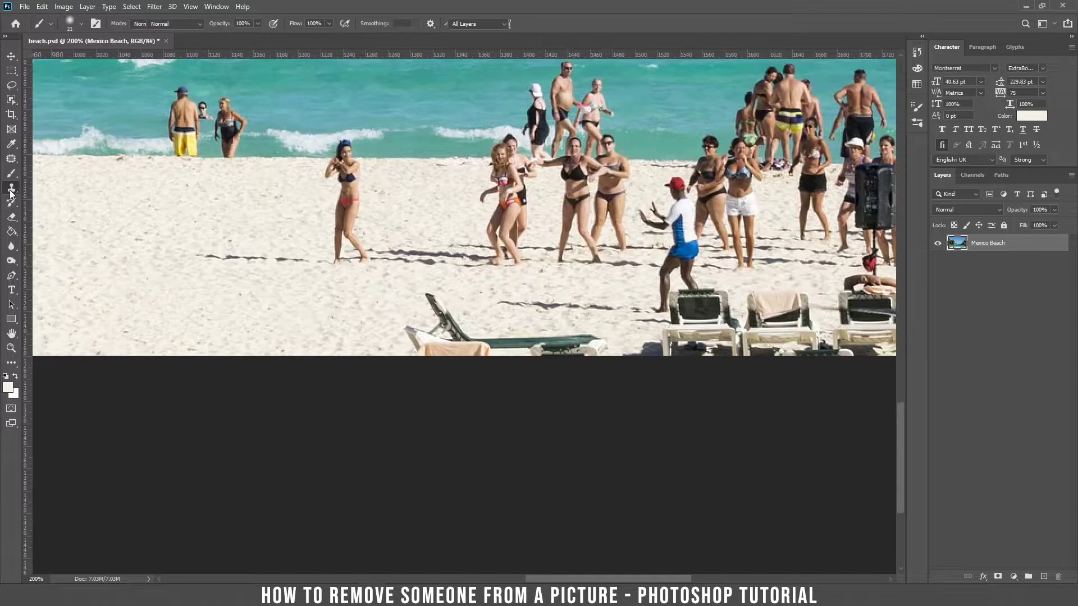
click(11, 187)
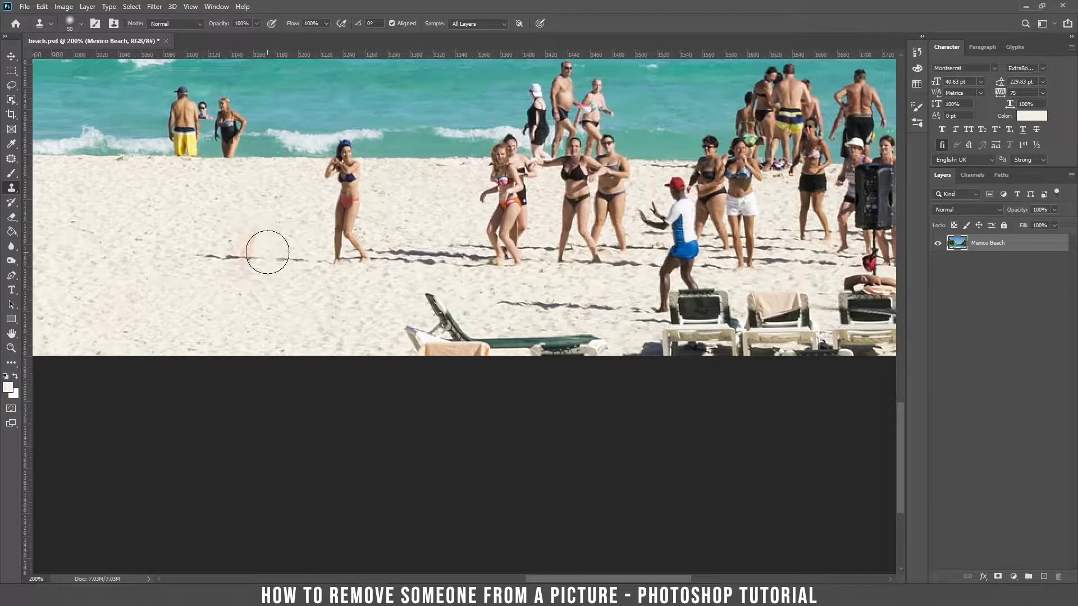
click(242, 291)
drag(244, 282, 560, 313)
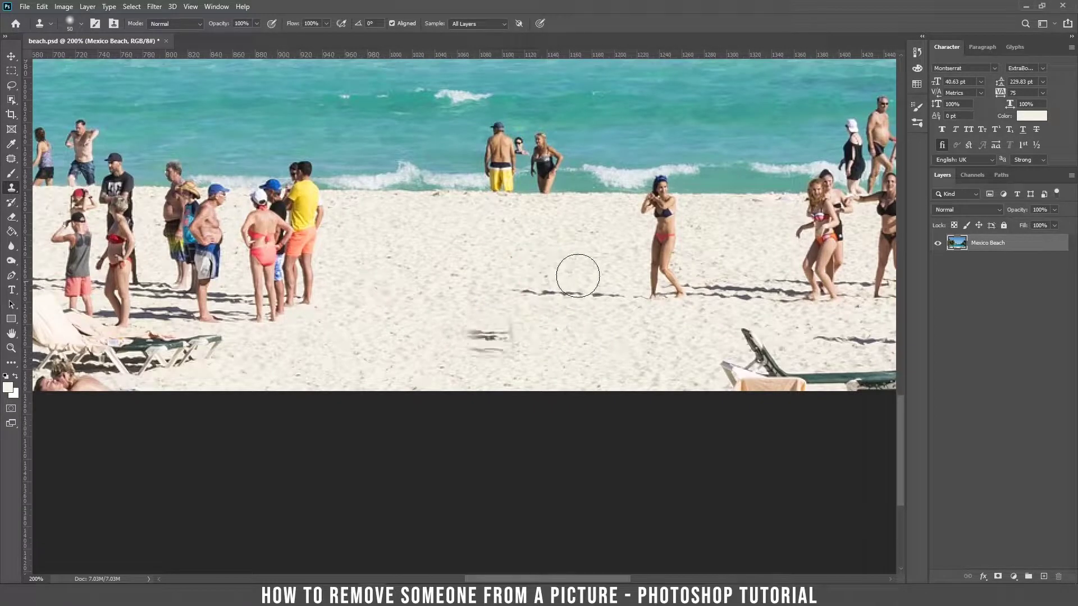
drag(671, 308, 373, 287)
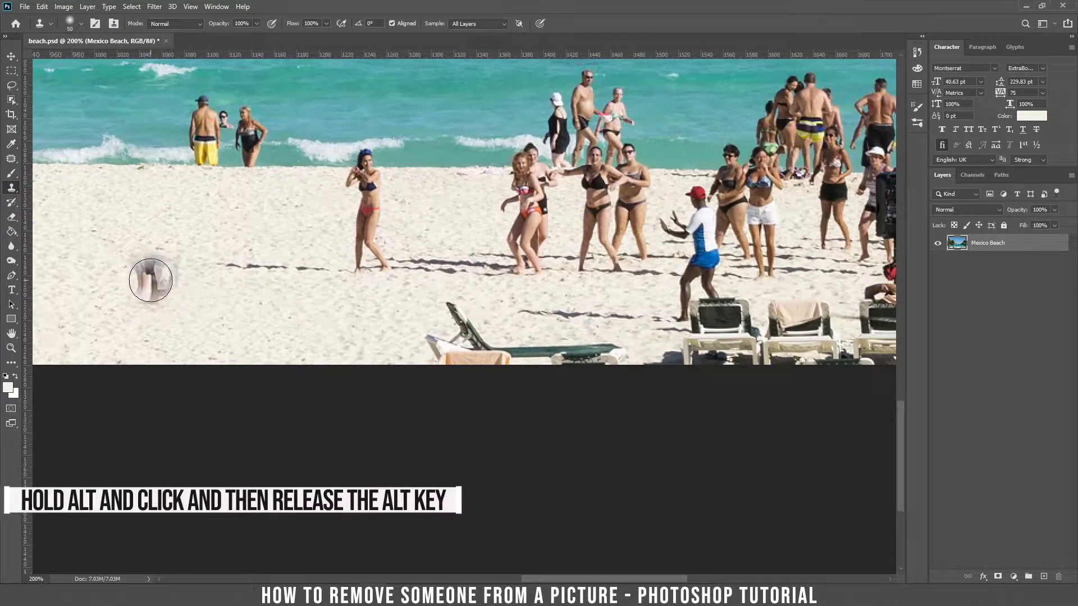
Clone sampled sand over the green sun lounger, the shadow above it and the shadow beside the lone standing woman.
alt+click(169, 307)
mouse_move(432, 345)
mouse_down()
mouse_move(492, 363)
mouse_move(424, 352)
mouse_move(457, 323)
mouse_move(483, 362)
mouse_move(514, 377)
mouse_move(568, 373)
mouse_move(527, 374)
mouse_move(526, 359)
mouse_move(603, 359)
mouse_move(506, 371)
mouse_up()
alt+click(414, 348)
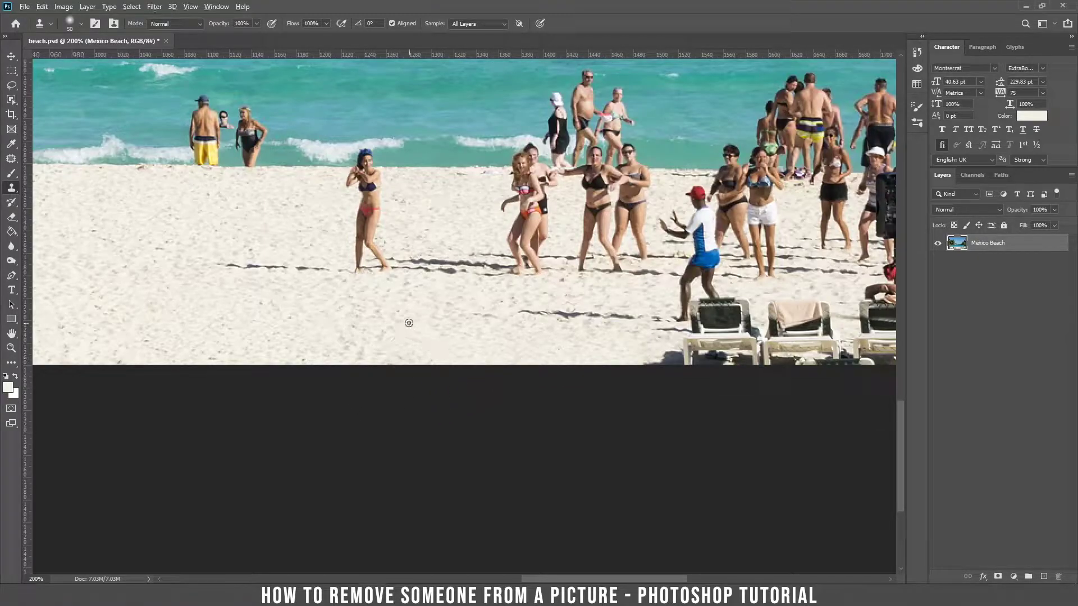
alt+click(438, 313)
mouse_move(507, 320)
mouse_down()
mouse_move(628, 318)
mouse_move(578, 319)
mouse_up()
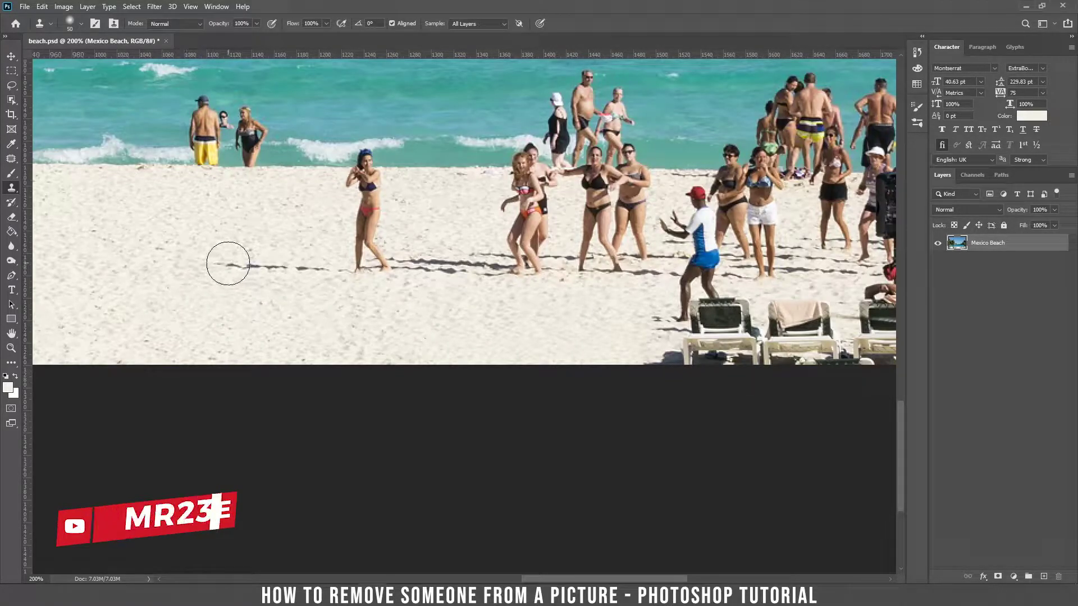
drag(255, 265, 306, 265)
drag(553, 318, 216, 292)
drag(322, 277, 619, 233)
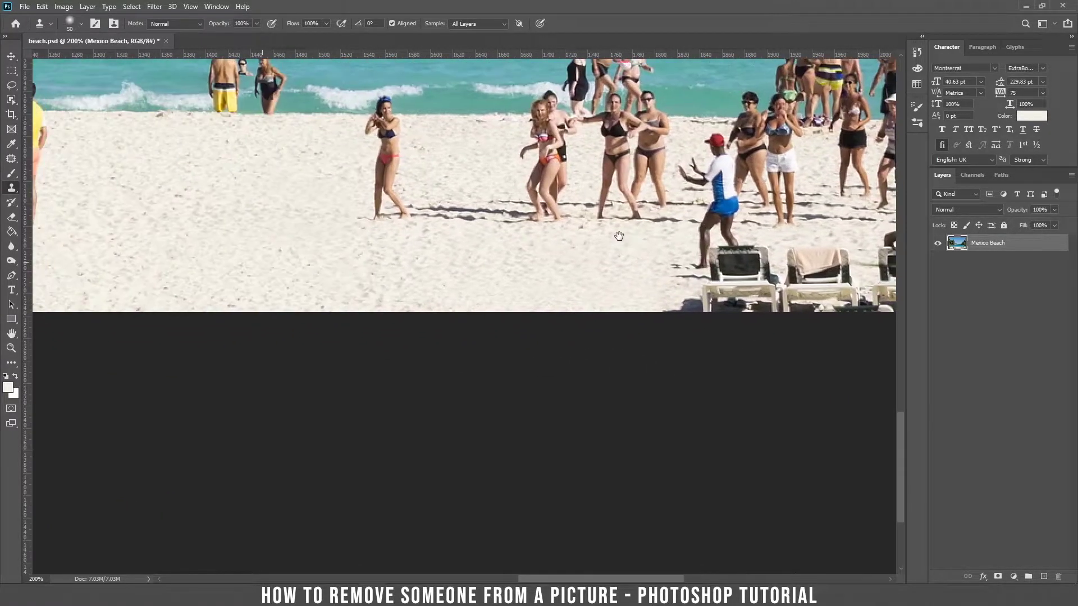
Clone clean sand over the three remaining loungers and the sunbather beside them, continuing up over the standing group's legs and shadows.
scroll(556, 239, down, 1)
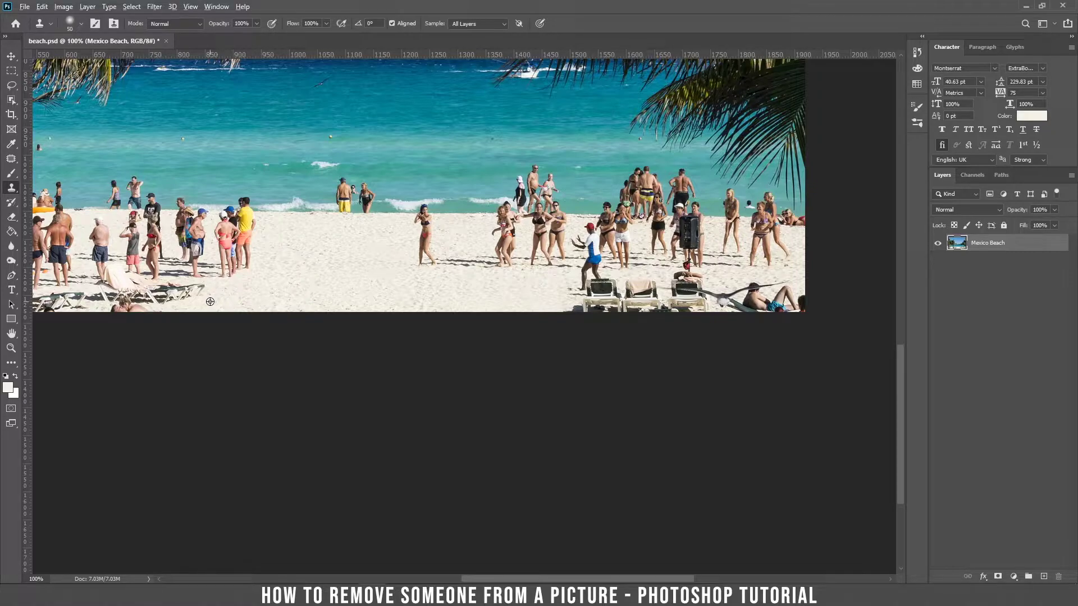
mouse_move(505, 305)
mouse_down()
mouse_move(752, 320)
mouse_move(670, 315)
mouse_move(823, 311)
mouse_move(790, 308)
mouse_move(815, 299)
mouse_move(770, 293)
mouse_move(609, 289)
mouse_move(725, 287)
mouse_move(704, 285)
mouse_up()
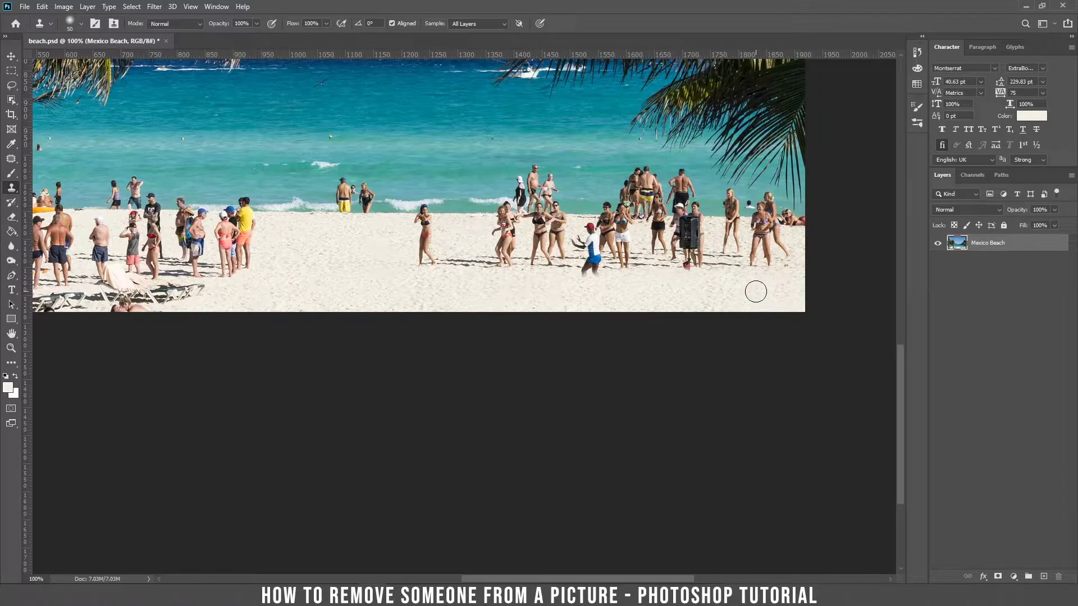
mouse_move(751, 268)
mouse_down()
mouse_move(576, 275)
mouse_move(586, 254)
mouse_move(500, 244)
mouse_move(506, 228)
mouse_move(428, 224)
mouse_move(456, 249)
mouse_move(318, 238)
mouse_move(322, 264)
mouse_up()
mouse_move(384, 270)
mouse_down()
mouse_move(756, 269)
mouse_move(666, 260)
mouse_move(680, 271)
mouse_up()
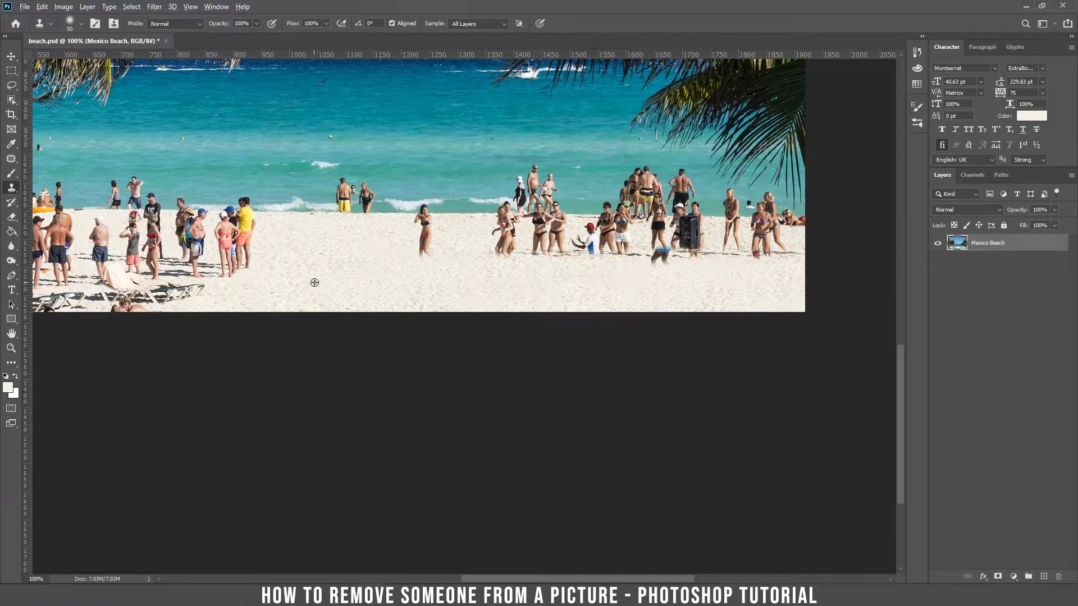
mouse_move(379, 262)
mouse_down()
mouse_move(657, 270)
mouse_move(794, 245)
mouse_move(392, 260)
mouse_move(662, 255)
mouse_move(463, 288)
mouse_up()
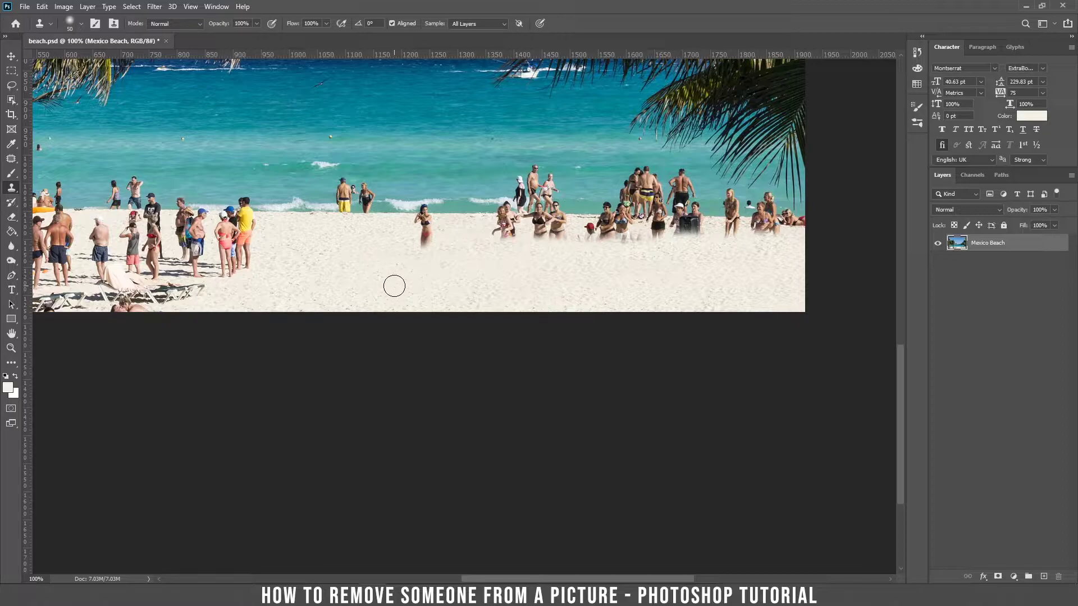
key(ctrl+minus)
key(ctrl+minus)
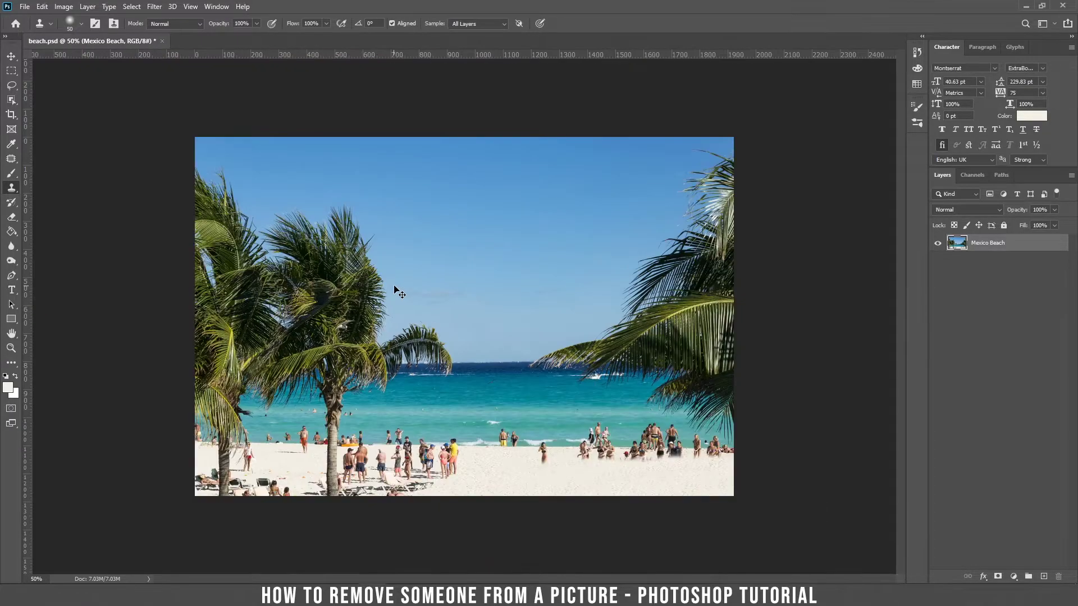
key(ctrl+plus)
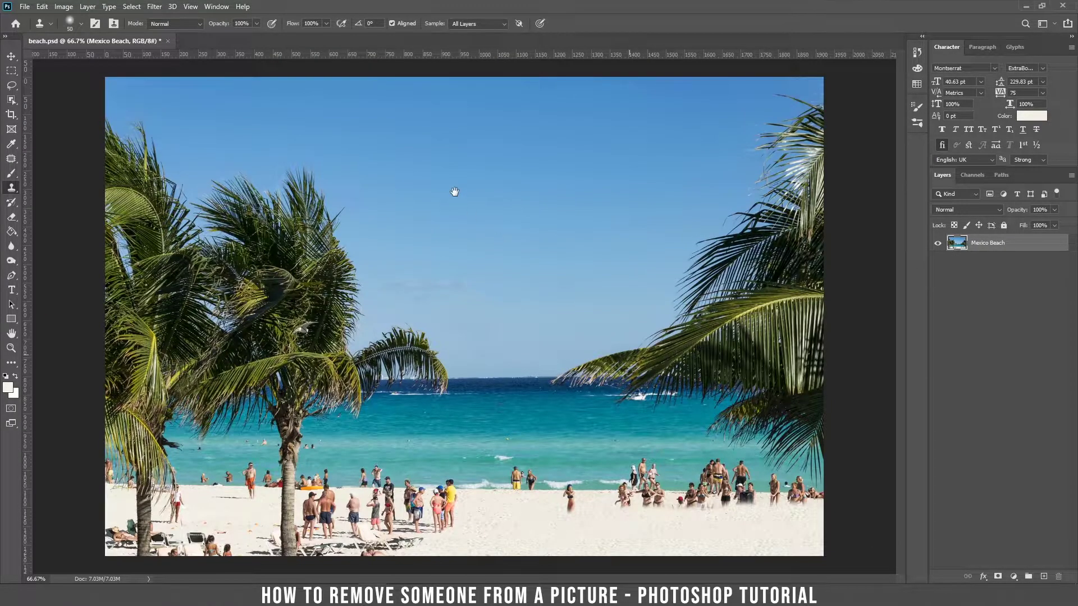
key(ctrl+plus)
drag(549, 331, 314, 67)
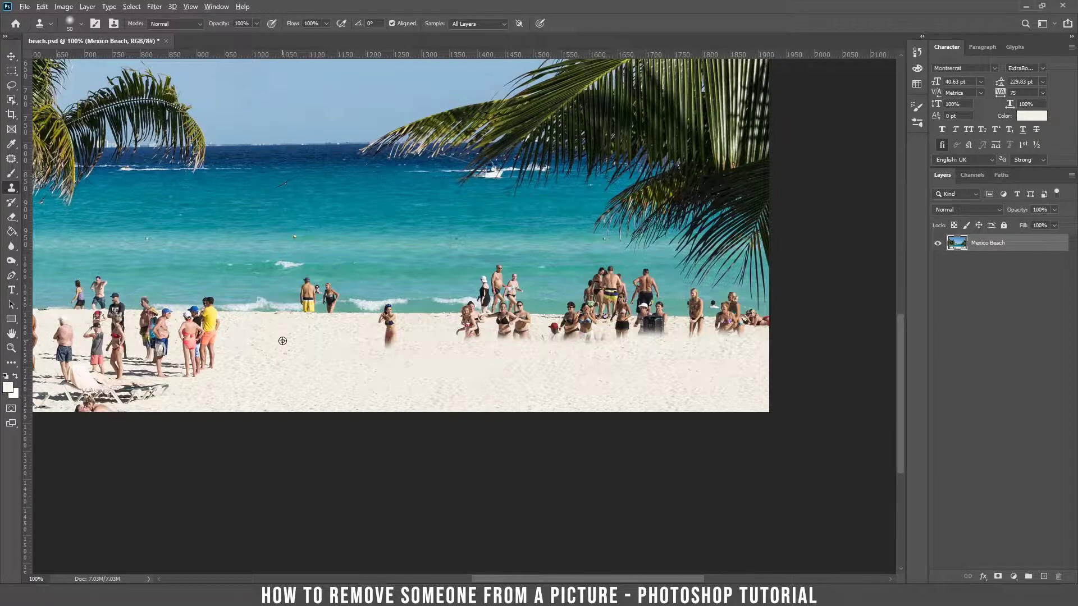
Clone clean sand over the lower bodies of the lone woman and the groups to her right, up towards the waterline.
alt+click(295, 329)
mouse_move(400, 349)
mouse_down()
mouse_move(402, 337)
mouse_move(384, 355)
mouse_up()
mouse_move(486, 349)
mouse_down()
mouse_move(454, 342)
mouse_move(540, 351)
mouse_move(473, 354)
mouse_move(521, 357)
mouse_move(550, 354)
mouse_move(535, 344)
mouse_move(620, 333)
mouse_move(656, 402)
mouse_up()
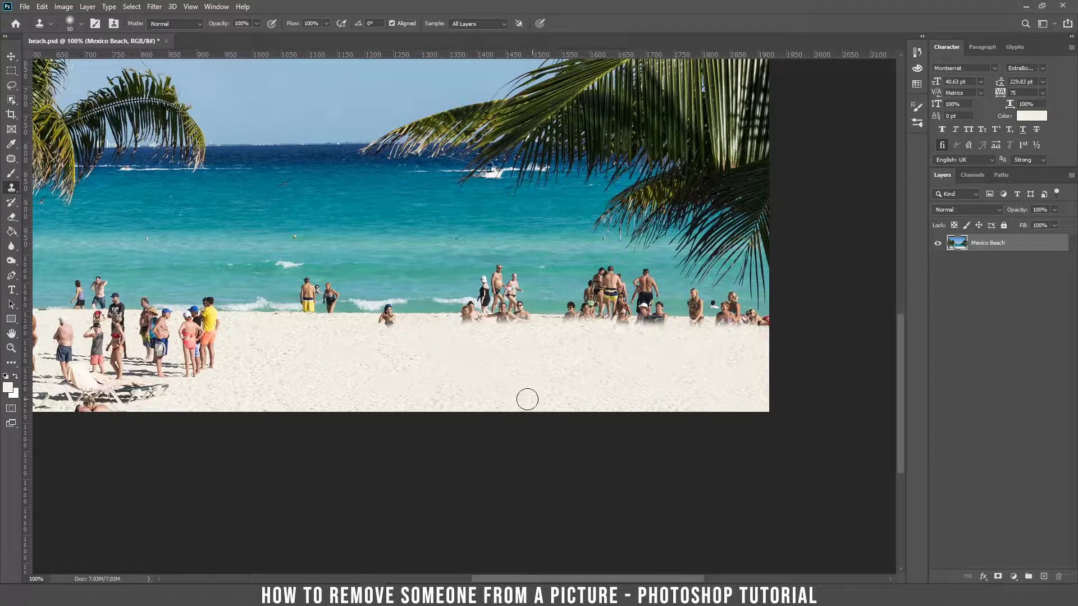
mouse_move(430, 341)
mouse_down()
mouse_move(389, 377)
mouse_move(392, 367)
mouse_move(346, 358)
mouse_move(616, 356)
mouse_up()
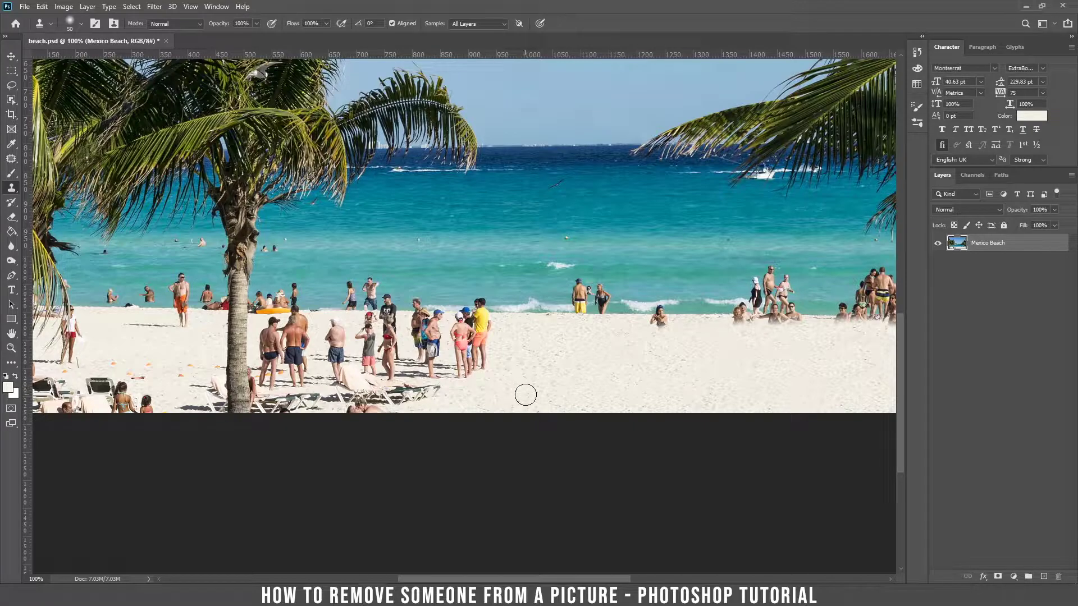
Clone sampled sand over the loungers, the sunbather and the standing group between the central palm trunk and the open sand.
mouse_move(393, 416)
mouse_down()
mouse_move(404, 399)
mouse_move(362, 402)
mouse_up()
alt+click(546, 392)
mouse_move(435, 388)
mouse_down()
mouse_move(450, 389)
mouse_move(354, 401)
mouse_up()
alt+click(550, 367)
mouse_move(506, 359)
mouse_down()
mouse_move(467, 368)
mouse_move(578, 361)
mouse_move(468, 349)
mouse_move(423, 357)
mouse_move(422, 367)
mouse_move(480, 343)
mouse_move(405, 347)
mouse_move(388, 365)
mouse_move(416, 370)
mouse_move(370, 364)
mouse_move(336, 376)
mouse_move(341, 405)
mouse_move(422, 391)
mouse_move(298, 414)
mouse_move(287, 395)
mouse_move(360, 376)
mouse_move(421, 335)
mouse_move(469, 336)
mouse_move(333, 337)
mouse_move(365, 348)
mouse_move(301, 368)
mouse_up()
Clone sand with a 12 px brush over the seated woman and lounger on the right side of the central palm trunk.
right_click(331, 363)
drag(400, 344, 395, 342)
click(259, 352)
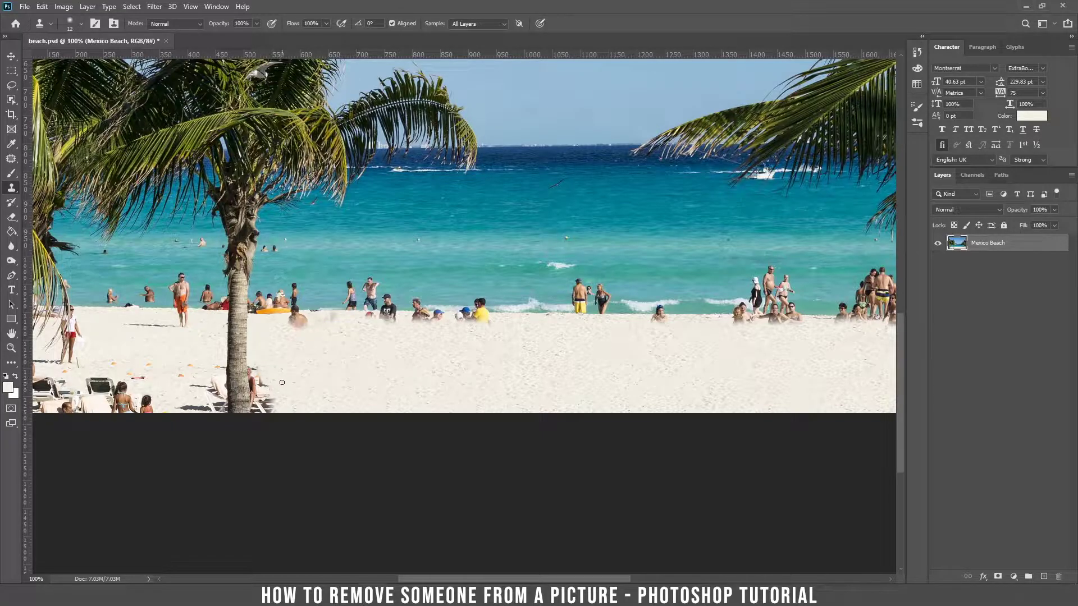
key(ctrl+plus)
key(ctrl+plus)
key(ctrl+plus)
drag(300, 372, 531, 270)
key(ctrl+plus)
key(ctrl+plus)
key(ctrl+plus)
drag(296, 368, 522, 326)
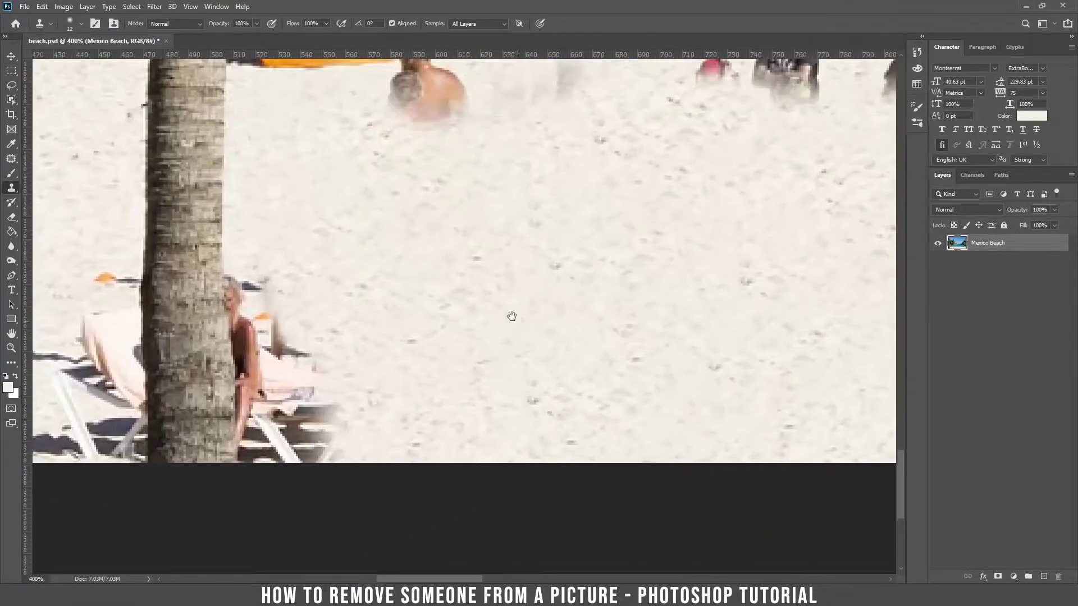
mouse_move(250, 237)
mouse_down()
mouse_move(262, 300)
mouse_move(267, 279)
mouse_move(296, 294)
mouse_move(299, 354)
mouse_move(339, 448)
mouse_move(305, 395)
mouse_move(277, 461)
mouse_move(289, 447)
mouse_move(276, 343)
mouse_move(309, 359)
mouse_move(264, 280)
mouse_move(251, 329)
mouse_move(263, 468)
mouse_move(246, 248)
mouse_move(251, 455)
mouse_move(274, 450)
mouse_up()
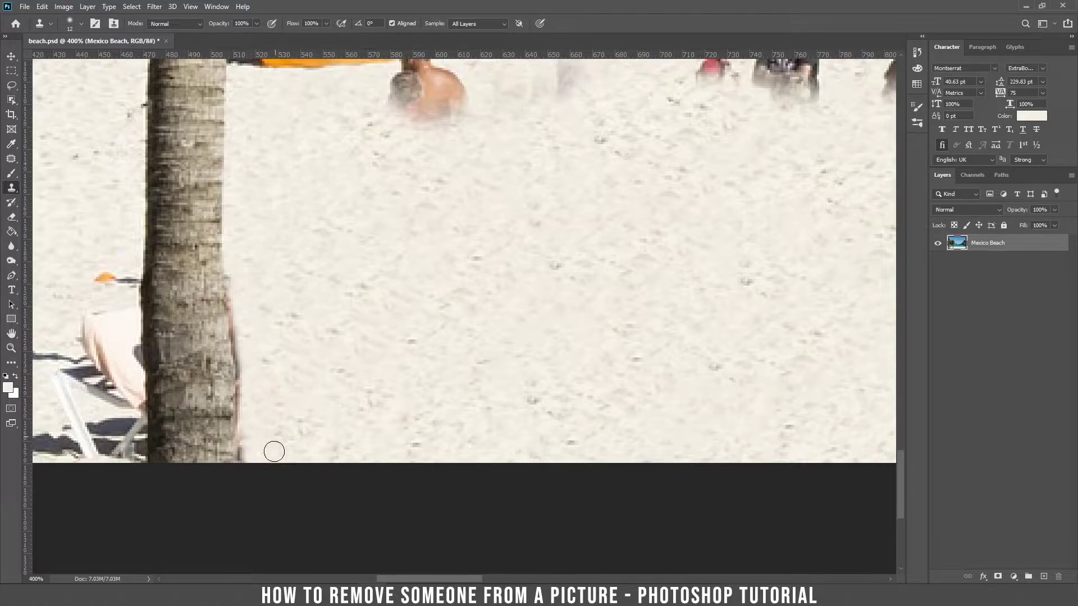
Clone away the remaining pink fringe along the right edge of the central palm trunk.
right_click(363, 309)
click(455, 386)
click(262, 265)
drag(236, 278, 256, 479)
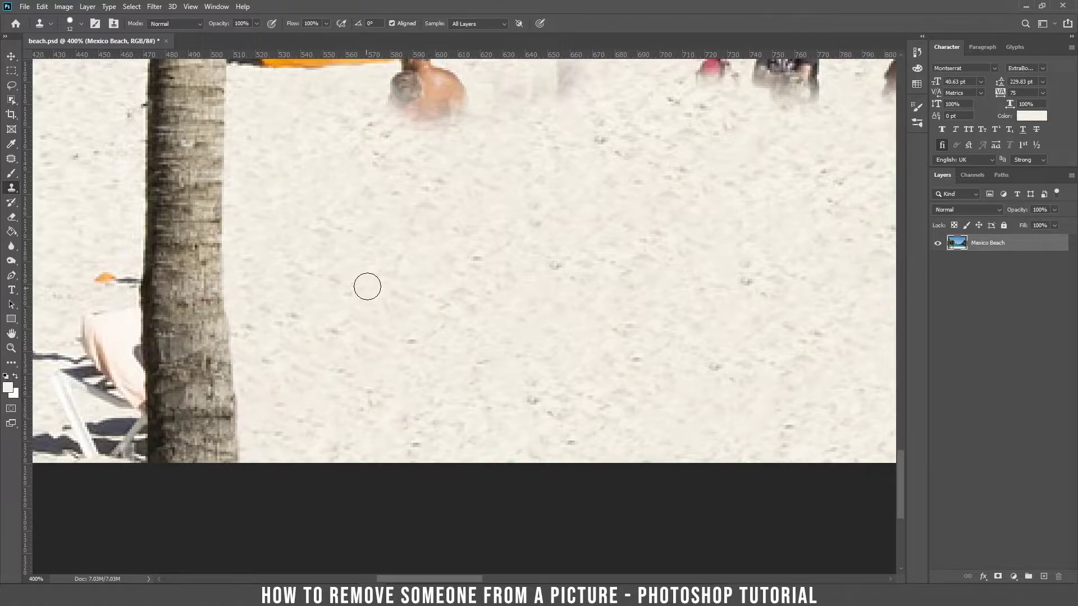
Clone sand with a 39 px brush over the seated man's back beside the central palm and the smudged patch near the waterline.
key(h)
click(369, 287)
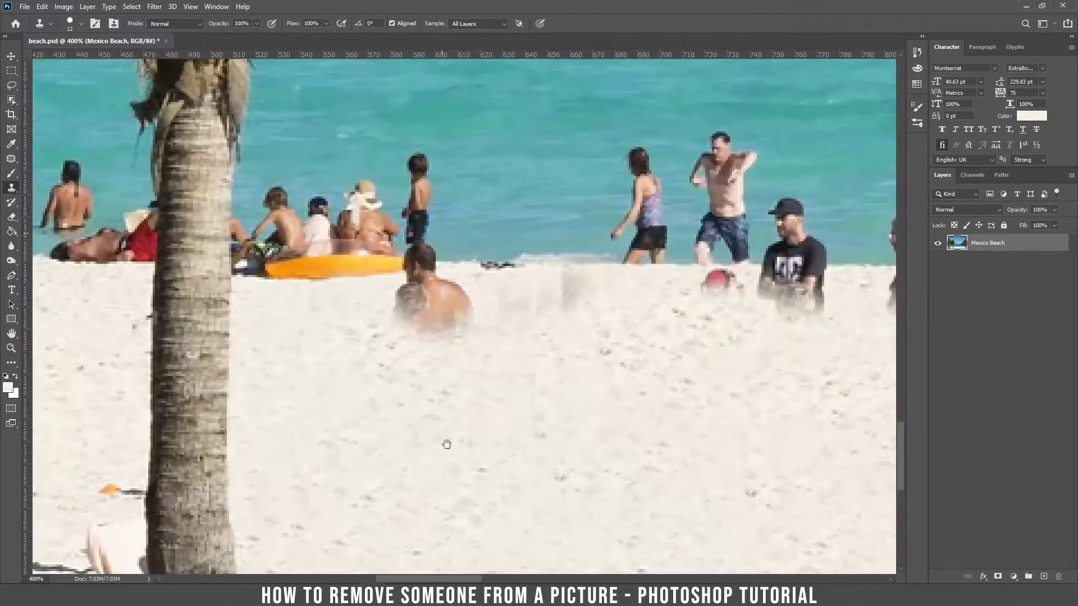
right_click(472, 418)
click(514, 396)
click(381, 361)
alt+click(350, 332)
mouse_move(391, 311)
mouse_down()
mouse_move(485, 323)
mouse_move(368, 312)
mouse_move(565, 370)
mouse_move(506, 325)
mouse_move(433, 316)
mouse_move(481, 350)
mouse_move(411, 327)
mouse_up()
alt+click(368, 312)
alt+click(566, 371)
alt+click(576, 386)
right_click(649, 399)
alt+click(607, 415)
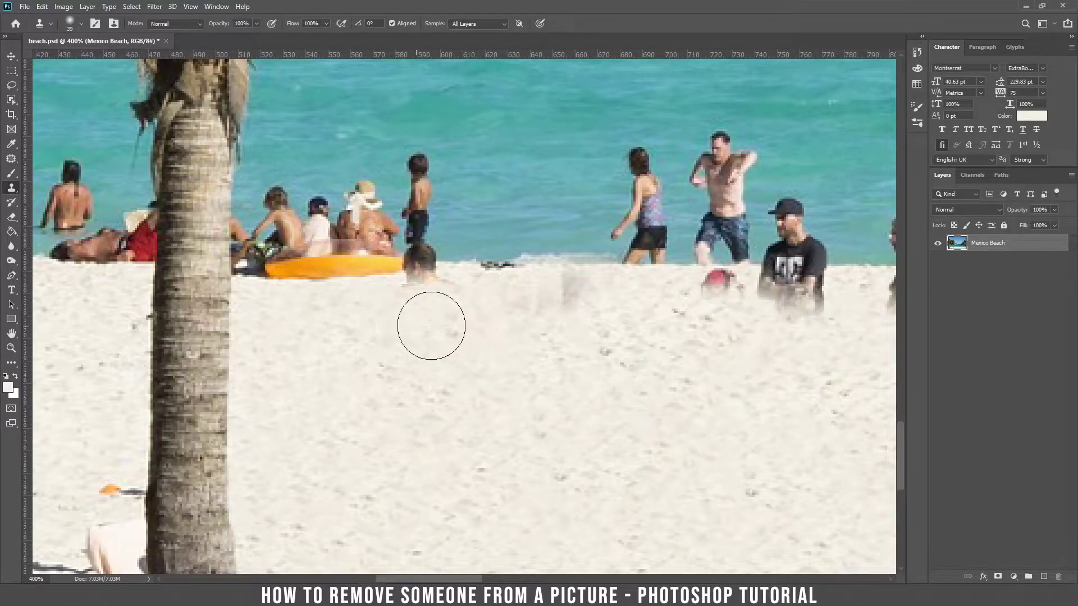
drag(610, 322, 579, 314)
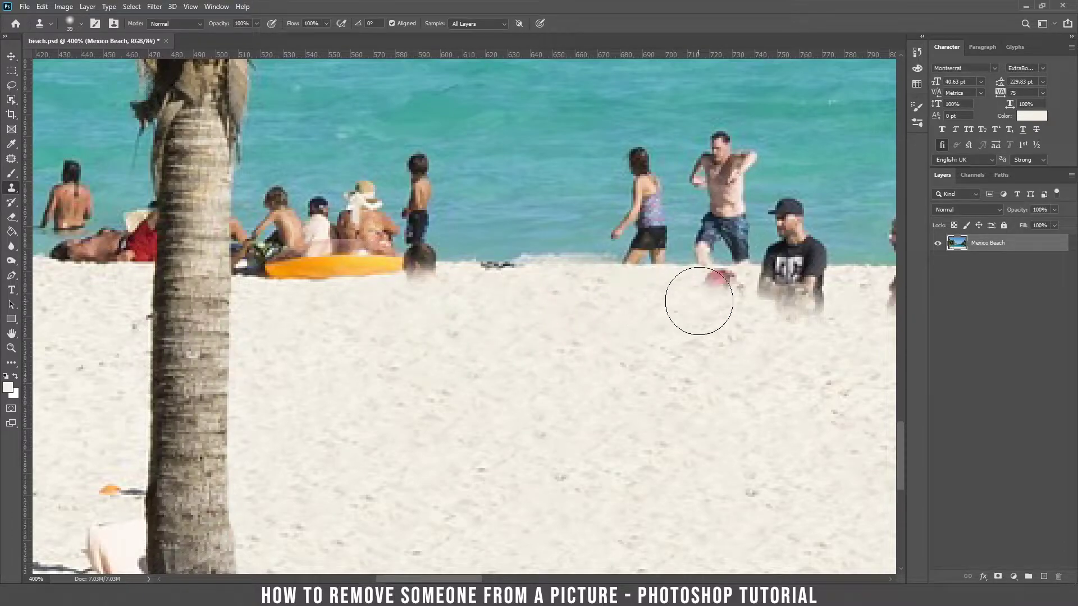
Clone sand over the faded lower torsos along the waterline, from the man in the black cap to the man in yellow.
scroll(691, 337, right, 5)
mouse_move(393, 345)
mouse_down()
mouse_move(481, 338)
mouse_move(745, 347)
mouse_move(809, 330)
mouse_move(594, 344)
mouse_move(328, 326)
mouse_move(292, 342)
mouse_up()
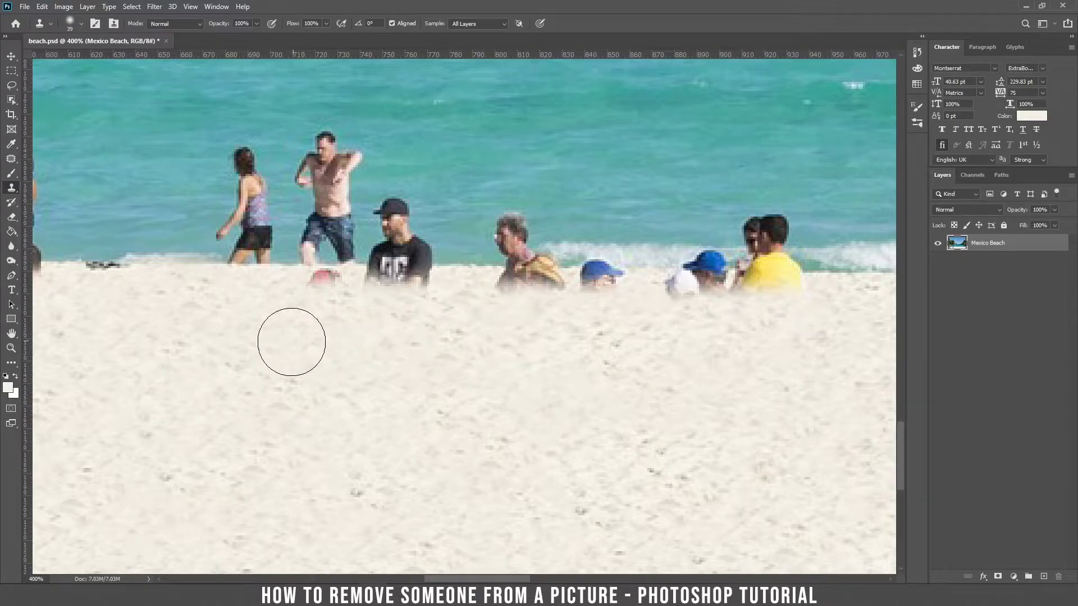
drag(730, 346, 86, 342)
drag(843, 349, 625, 349)
alt+click(734, 313)
drag(682, 301, 384, 303)
drag(493, 359, 68, 344)
drag(437, 346, 347, 339)
Clone sand over the orange cones, the two girls, the loungers and the seated man between the two palm trunks.
mouse_move(423, 312)
mouse_down()
mouse_move(317, 290)
mouse_move(373, 313)
mouse_move(836, 267)
mouse_up()
drag(216, 354, 797, 241)
mouse_move(180, 235)
mouse_down()
mouse_move(301, 270)
mouse_move(360, 399)
mouse_up()
drag(299, 330, 479, 254)
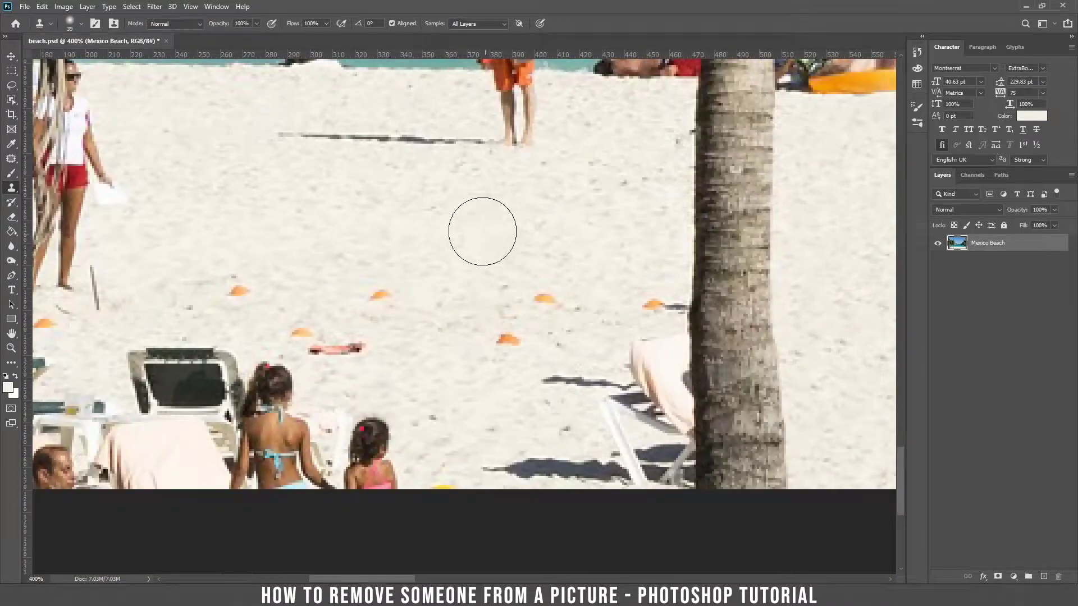
mouse_move(339, 238)
mouse_down()
mouse_move(310, 289)
mouse_move(503, 335)
mouse_move(561, 390)
mouse_move(544, 439)
mouse_move(315, 378)
mouse_move(281, 445)
mouse_move(320, 453)
mouse_move(235, 449)
mouse_up()
alt+click(239, 269)
mouse_move(223, 359)
mouse_down()
mouse_move(174, 446)
mouse_move(134, 393)
mouse_up()
drag(206, 324, 549, 311)
alt+click(581, 315)
mouse_move(572, 443)
mouse_down()
mouse_move(513, 416)
mouse_move(410, 483)
mouse_up()
alt+click(559, 333)
mouse_move(387, 365)
mouse_down()
mouse_move(409, 413)
mouse_move(395, 429)
mouse_up()
Clone sampled sand over the people, loungers and blue object in the beach area left of the left palm trunk.
drag(353, 357, 666, 330)
alt+click(345, 167)
mouse_move(338, 320)
mouse_down()
mouse_move(315, 283)
mouse_move(320, 383)
mouse_up()
alt+click(340, 139)
mouse_move(324, 267)
mouse_down()
mouse_move(309, 365)
mouse_move(340, 174)
mouse_move(351, 259)
mouse_move(344, 298)
mouse_up()
alt+click(340, 174)
alt+click(361, 169)
drag(391, 264, 402, 344)
alt+click(388, 170)
mouse_move(432, 261)
mouse_down()
mouse_move(429, 291)
mouse_move(315, 462)
mouse_move(376, 428)
mouse_up()
alt+click(355, 111)
mouse_move(422, 365)
mouse_down()
mouse_move(399, 392)
mouse_move(424, 235)
mouse_move(440, 272)
mouse_up()
alt+click(377, 137)
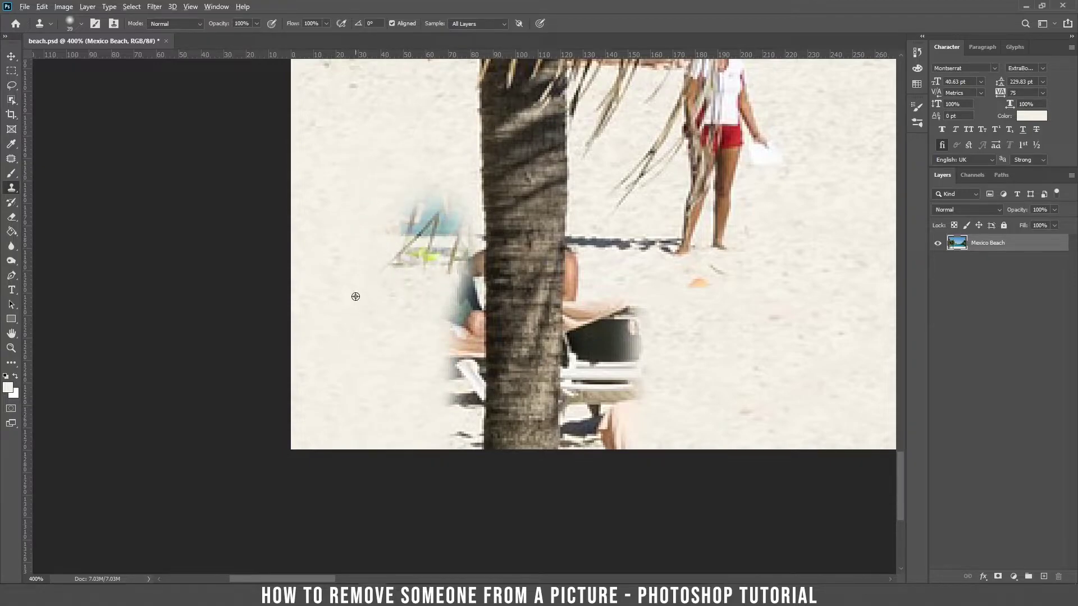
mouse_move(414, 212)
mouse_down()
mouse_move(437, 242)
mouse_move(415, 253)
mouse_move(414, 282)
mouse_up()
Clone sand with a 17 px brush over the leftover marks beside the left palm's left edge, then enlarge the brush.
right_click(412, 317)
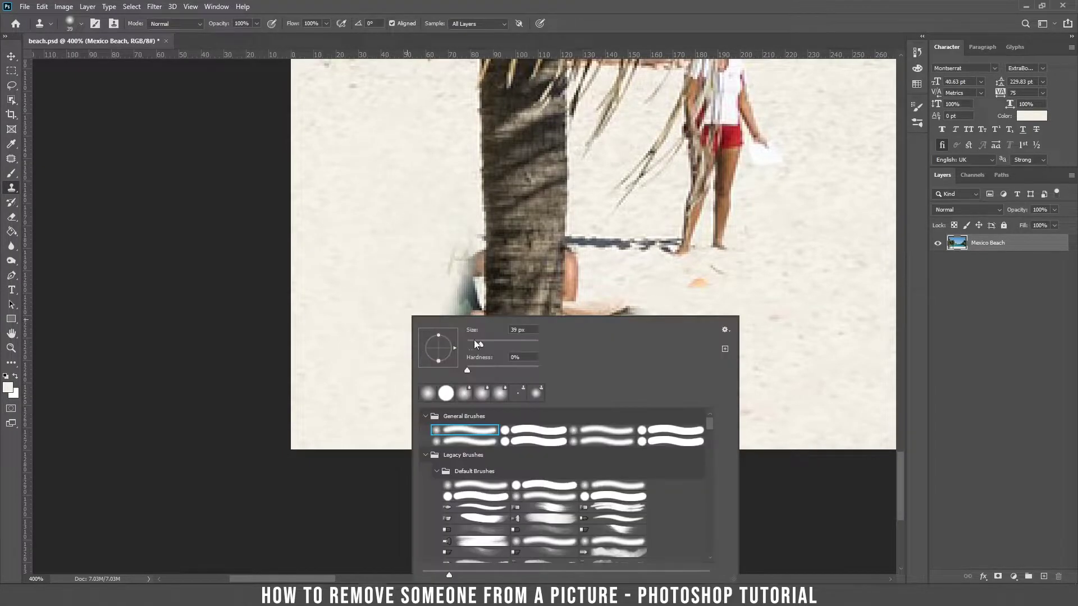
alt+click(449, 203)
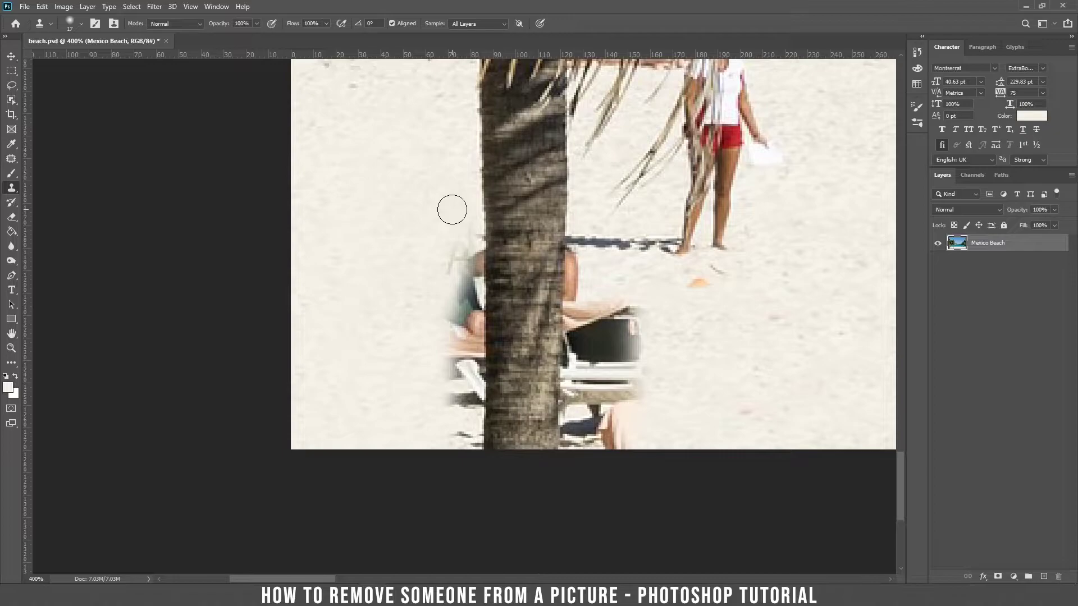
mouse_move(452, 210)
mouse_down()
mouse_move(457, 414)
mouse_move(456, 210)
mouse_move(454, 475)
mouse_move(441, 476)
mouse_move(455, 272)
mouse_up()
alt+click(460, 207)
alt+click(440, 185)
right_click(409, 142)
drag(468, 175, 474, 175)
click(386, 142)
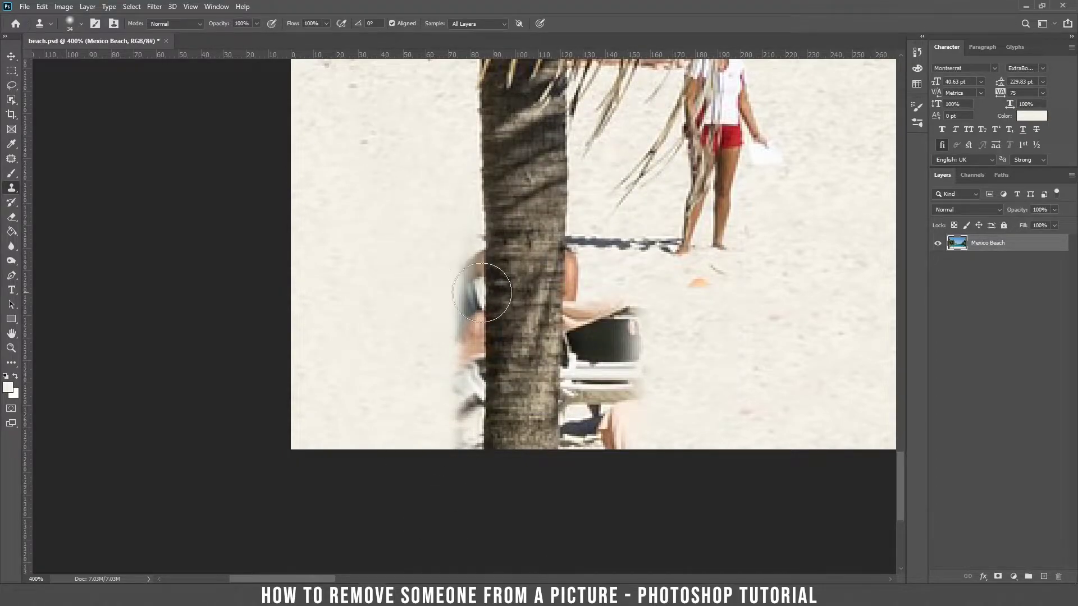
Clone sand over the sitter and lounger remnants against the left palm's left edge, finishing with a 10 px brush.
right_click(523, 284)
alt+click(460, 219)
mouse_move(506, 270)
mouse_down()
mouse_move(472, 258)
mouse_move(473, 352)
mouse_move(459, 383)
mouse_move(457, 435)
mouse_up()
right_click(514, 242)
alt+click(445, 213)
mouse_move(467, 344)
mouse_down()
mouse_move(475, 450)
mouse_move(469, 392)
mouse_move(474, 423)
mouse_up()
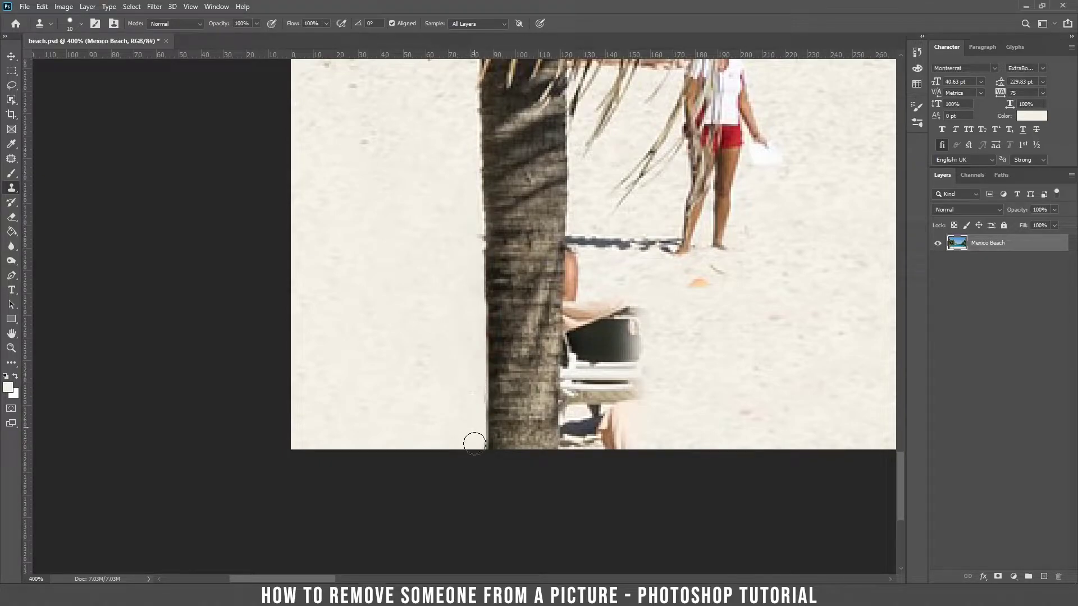
Clone sand with a 39 px brush over the dark lounger on the right side of the left palm trunk.
drag(685, 279, 479, 256)
right_click(558, 298)
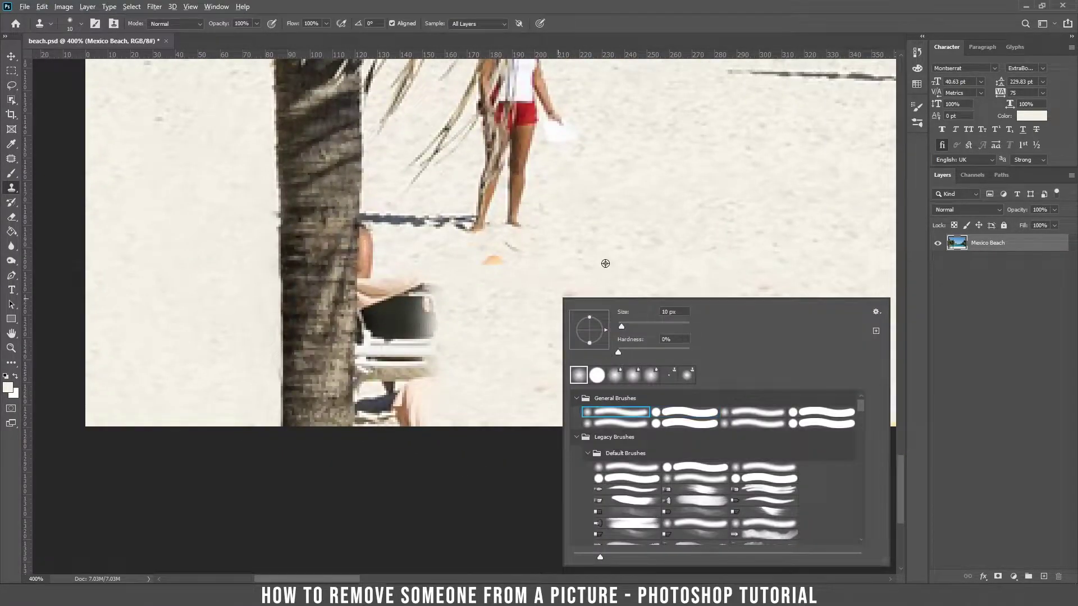
right_click(607, 258)
alt+click(688, 194)
mouse_move(426, 307)
mouse_down()
mouse_move(438, 371)
mouse_move(442, 349)
mouse_move(430, 367)
mouse_move(419, 318)
mouse_move(495, 295)
mouse_move(474, 304)
mouse_move(407, 389)
mouse_move(419, 298)
mouse_up()
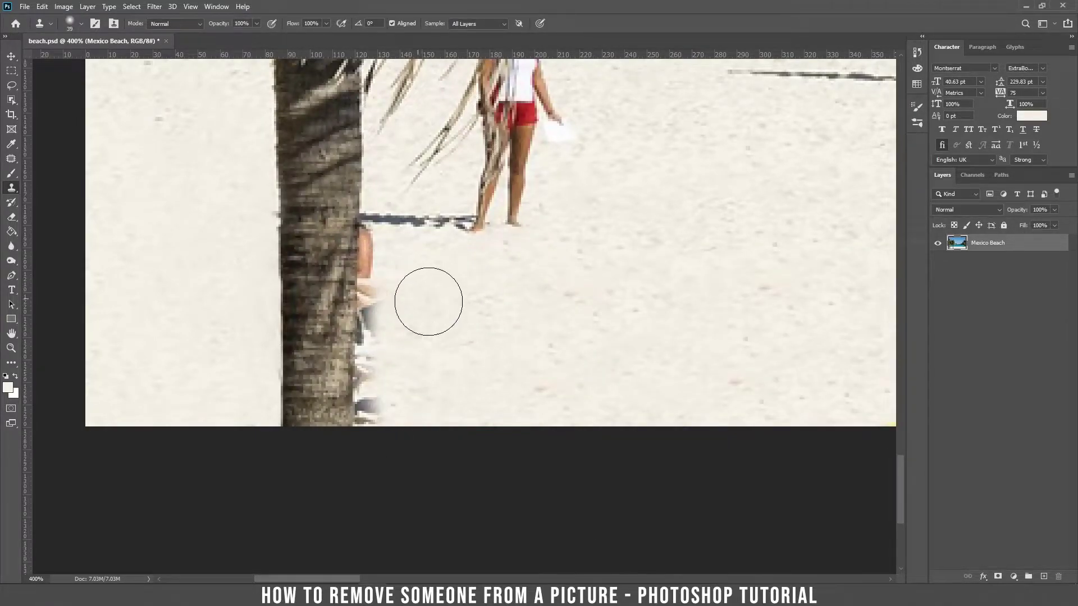
Clone sand with a hard 15 px brush over the sitter's remnants and the shadow between the left palm and the woman in red shorts.
right_click(456, 302)
mouse_move(395, 254)
mouse_down()
mouse_move(373, 238)
mouse_move(383, 453)
mouse_up()
drag(376, 241, 378, 437)
alt+click(377, 197)
drag(377, 212, 379, 422)
click(380, 240)
mouse_move(376, 241)
mouse_down()
mouse_move(418, 221)
mouse_move(469, 222)
mouse_up()
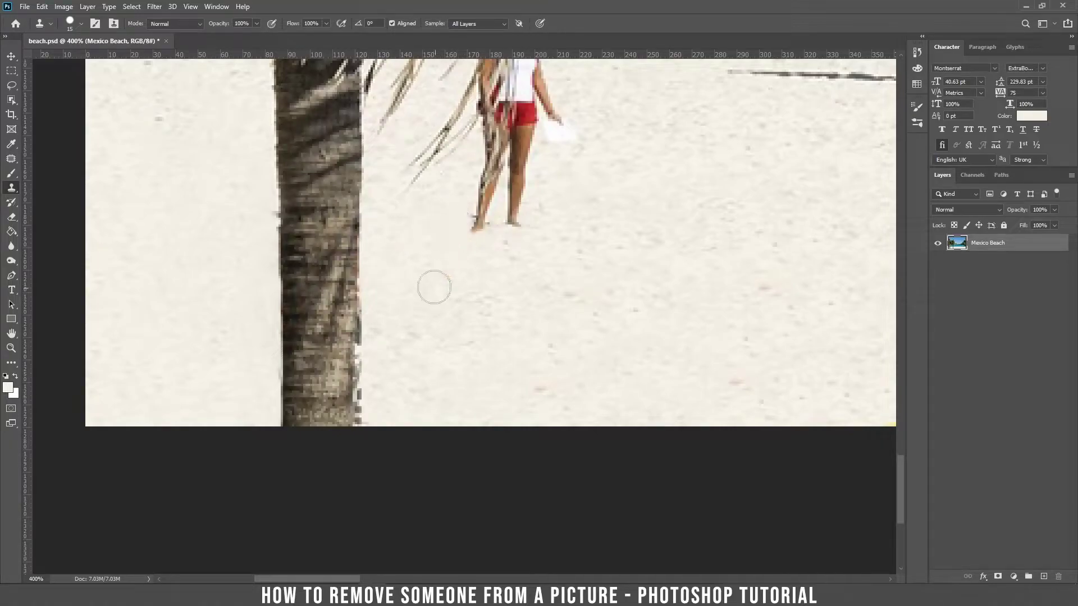
drag(378, 321, 369, 381)
Sample the left palm's bark edge and clone it down the trunk's right side with a soft 15 px brush.
alt+click(363, 226)
right_click(364, 225)
click(400, 303)
alt+click(359, 236)
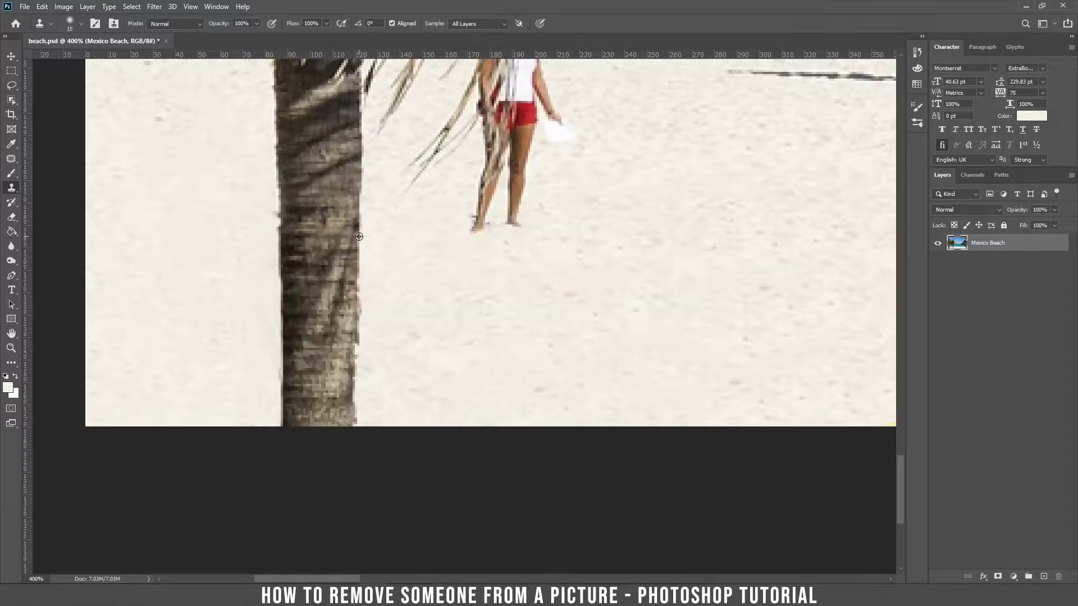
drag(362, 277, 362, 306)
drag(359, 364, 361, 387)
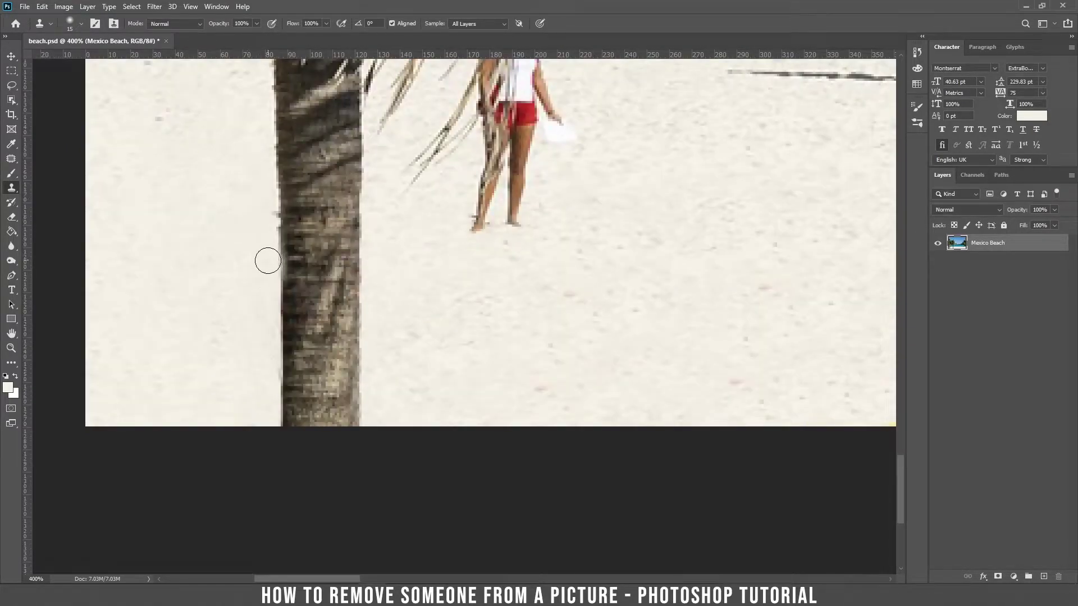
Clone sand over the legs and shadow of the man in orange shorts, and switch to a hard 15 px brush.
drag(251, 293, 232, 495)
drag(826, 281, 354, 327)
alt+click(316, 295)
mouse_move(241, 319)
mouse_down()
mouse_move(337, 317)
mouse_move(415, 331)
mouse_move(379, 334)
mouse_move(383, 308)
mouse_move(407, 342)
mouse_move(500, 321)
mouse_move(507, 301)
mouse_move(542, 315)
mouse_move(477, 315)
mouse_move(555, 299)
mouse_move(489, 284)
mouse_move(446, 295)
mouse_move(456, 292)
mouse_move(438, 284)
mouse_move(447, 305)
mouse_move(459, 274)
mouse_move(487, 273)
mouse_move(462, 273)
mouse_up()
alt+click(541, 315)
alt+click(507, 287)
right_click(528, 300)
click(565, 375)
drag(343, 240, 575, 231)
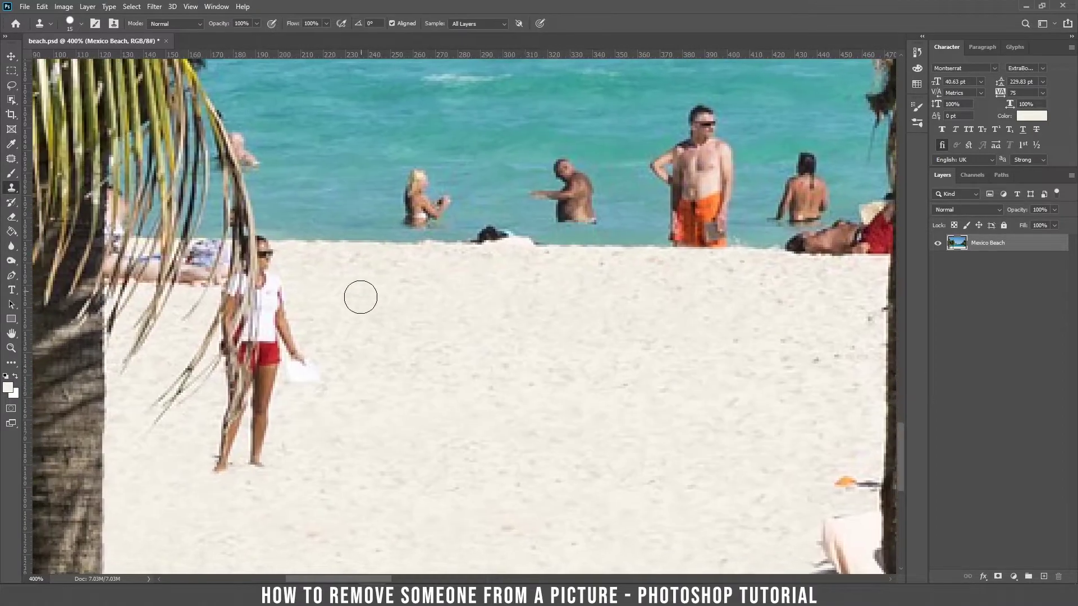
Clone a crisp sand edge along the waterline over the black-shirted man's lower torso, the half-hidden head and the orange float's lower part.
drag(371, 282, 443, 284)
mouse_move(645, 238)
mouse_down()
mouse_move(359, 241)
mouse_move(510, 252)
mouse_move(667, 242)
mouse_move(408, 283)
mouse_move(534, 295)
mouse_up()
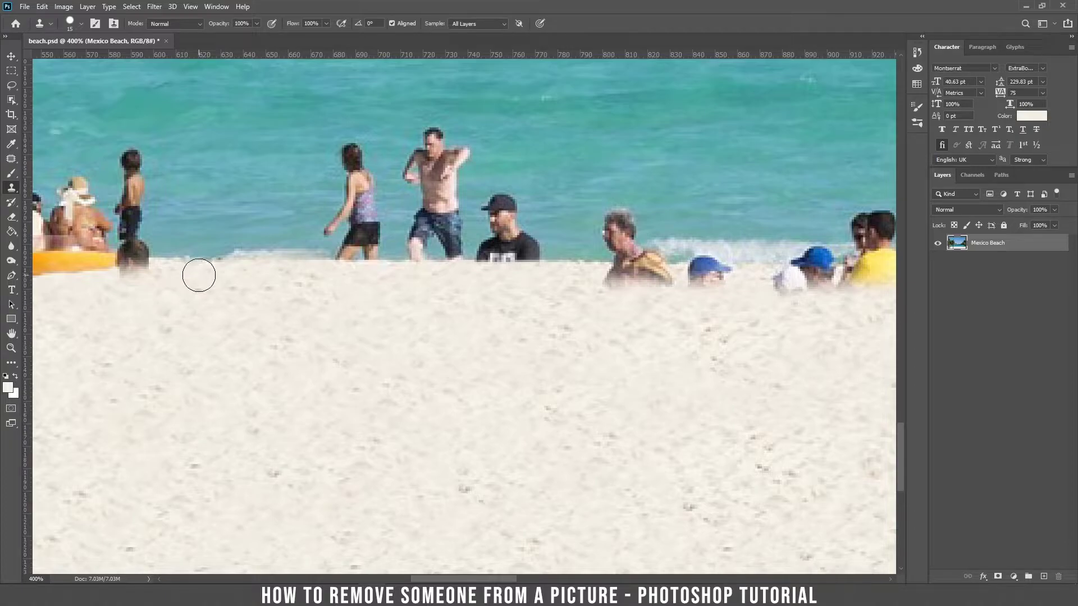
drag(392, 291, 487, 298)
drag(366, 306, 559, 296)
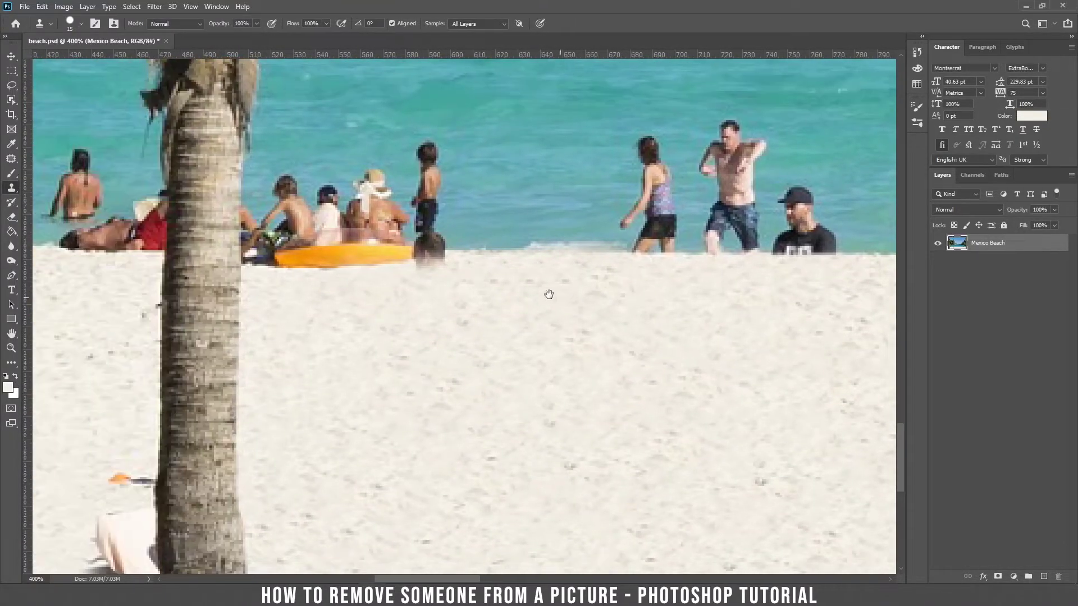
mouse_move(435, 267)
mouse_down()
mouse_move(348, 272)
mouse_move(484, 272)
mouse_move(290, 273)
mouse_up()
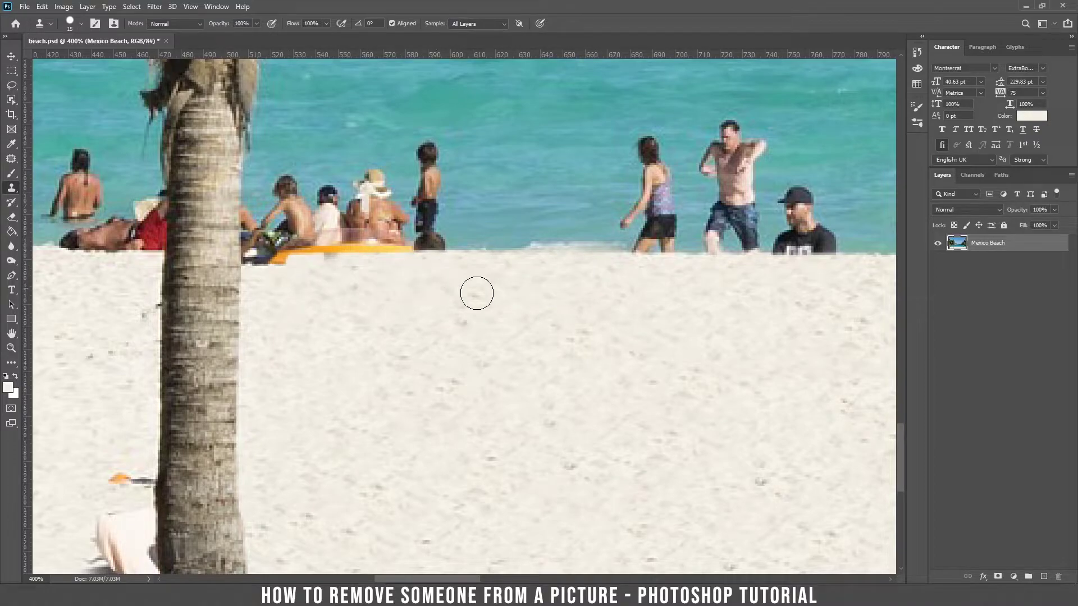
drag(454, 270, 256, 260)
drag(593, 278, 551, 277)
Try to clone sand along the waterline from the central palm trunk under the orange float.
drag(217, 260, 503, 272)
key(ctrl+z)
drag(227, 263, 424, 277)
key(ctrl+z)
drag(234, 263, 489, 286)
key(ctrl+z)
Clone sand along the waterline over the remaining shoulders of the grey-haired man, the blue-capped people and the man in yellow.
drag(560, 281, 275, 291)
drag(479, 279, 742, 281)
alt+click(481, 286)
mouse_move(483, 275)
mouse_down()
mouse_move(611, 279)
mouse_move(273, 284)
mouse_up()
alt+click(504, 295)
drag(407, 286, 307, 292)
Clone sampled sand over the lone woman's shoulders at the waterline, leaving a clean beach edge.
drag(623, 313, 225, 310)
alt+click(701, 294)
mouse_move(584, 288)
mouse_down()
mouse_move(448, 294)
mouse_move(569, 285)
mouse_up()
alt+click(402, 301)
alt+click(468, 290)
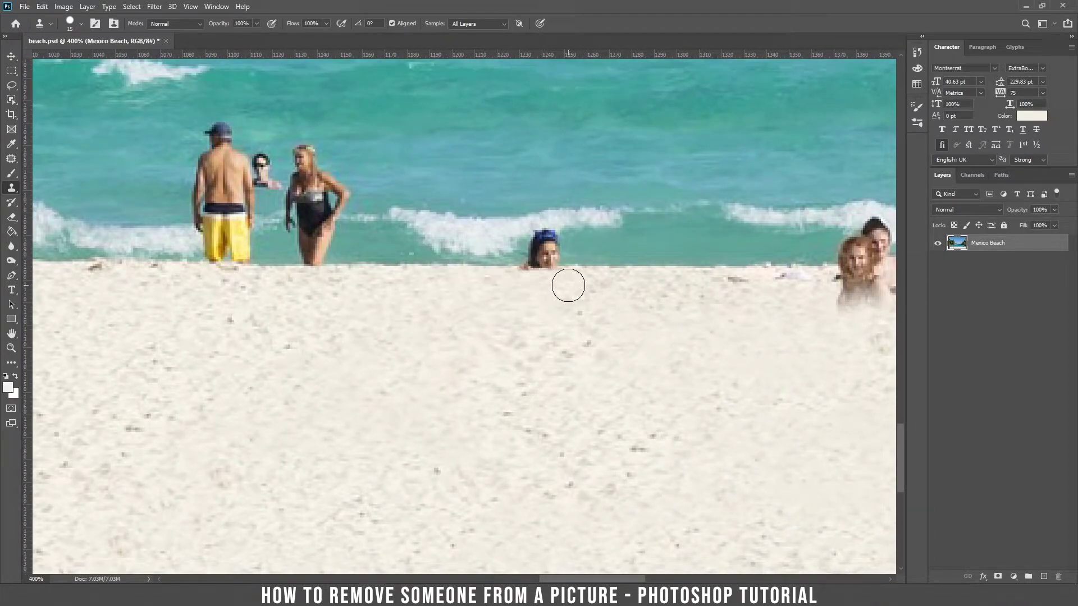
Switch to a soft 53 px brush and clone sand over the faded torsos of the women below the three waders.
drag(826, 335, 484, 337)
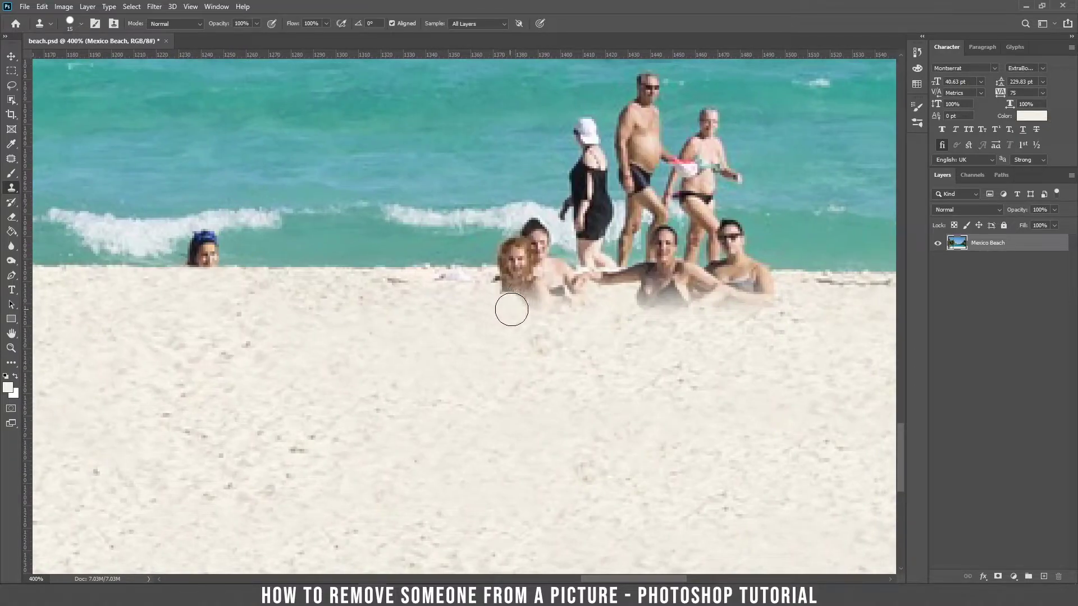
key(ctrl+minus)
key(ctrl+minus)
right_click(437, 314)
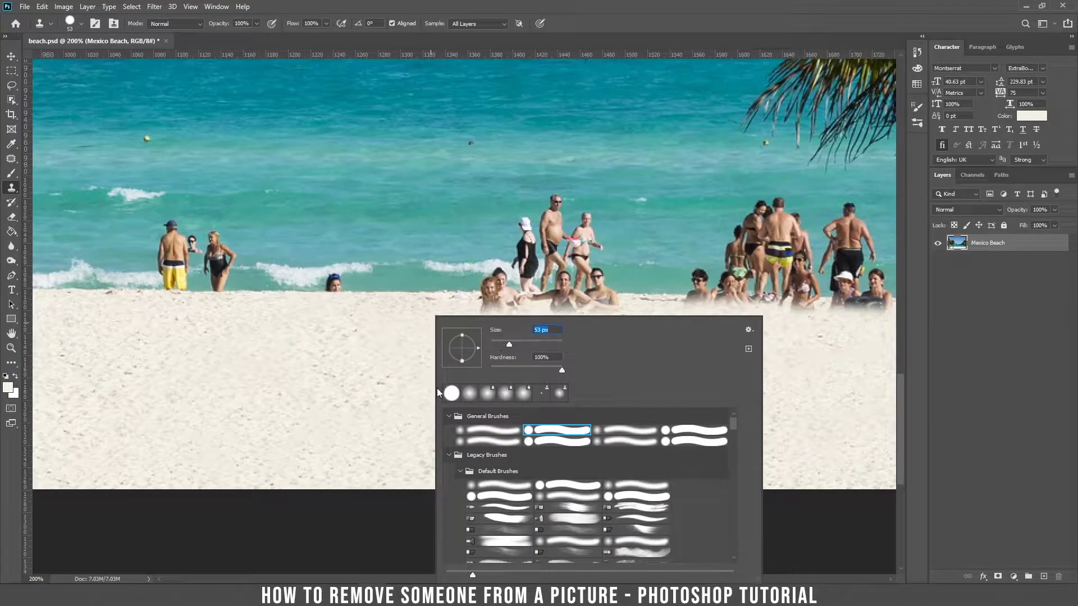
click(476, 431)
click(386, 363)
key(alt+shift)
alt+click(393, 342)
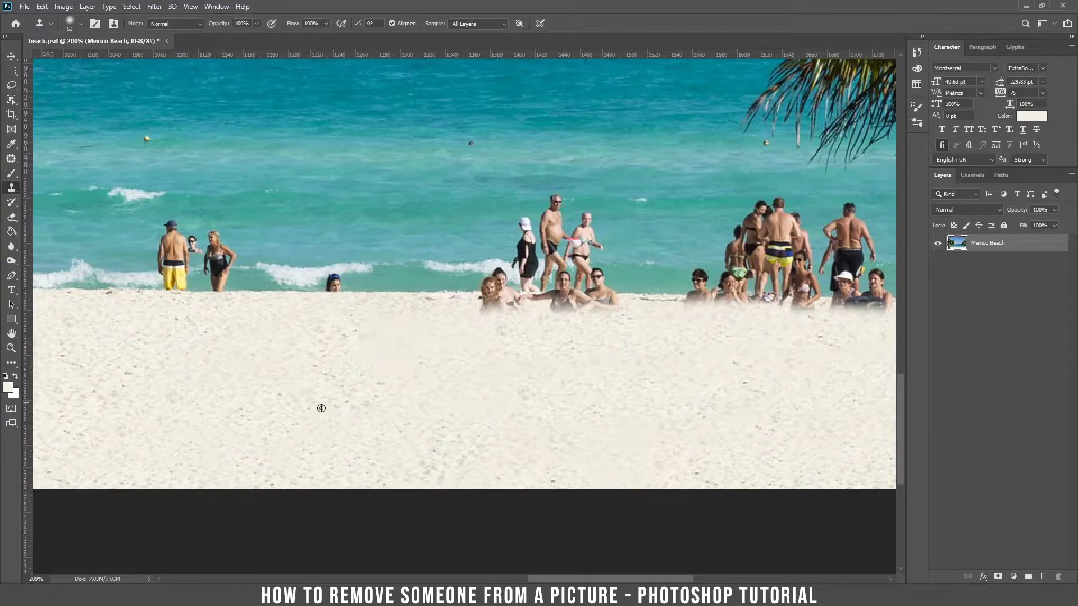
Switch to a hard 53 px brush and clone a crisp sand edge under all the groups on the right half of the waterline.
drag(868, 351, 688, 351)
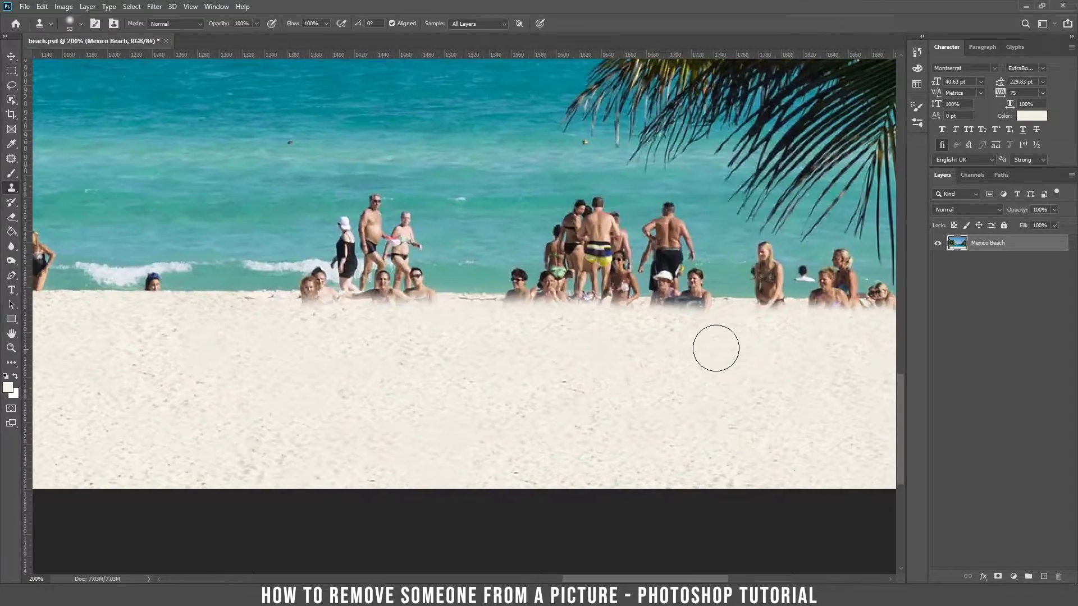
right_click(424, 337)
click(469, 393)
drag(313, 321, 611, 327)
mouse_move(686, 318)
mouse_down()
mouse_move(680, 329)
mouse_move(731, 337)
mouse_move(843, 332)
mouse_up()
mouse_move(816, 358)
mouse_down()
mouse_move(619, 373)
mouse_move(676, 342)
mouse_move(633, 361)
mouse_up()
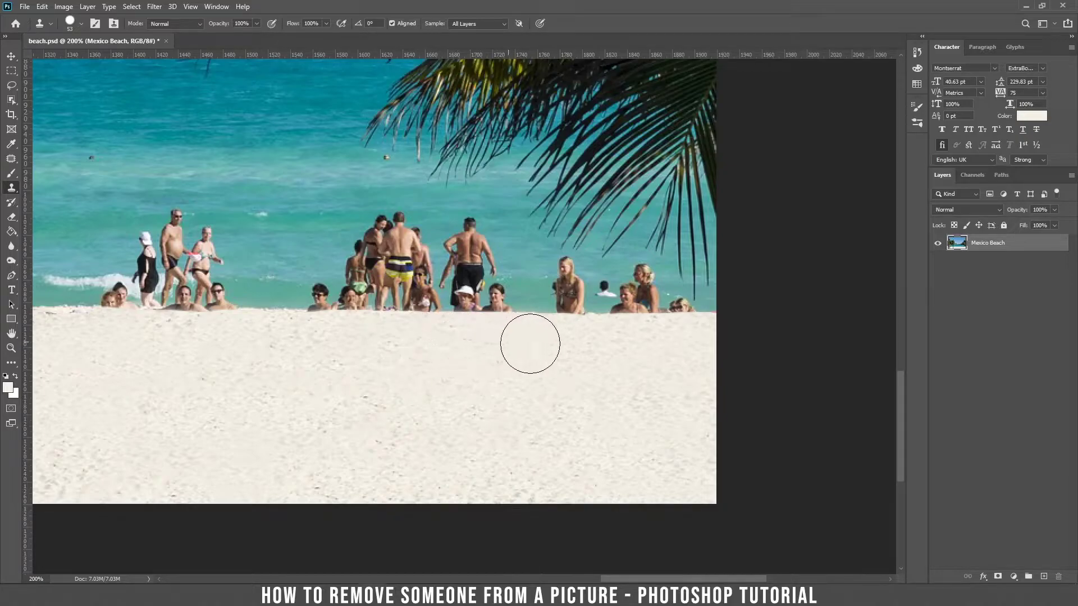
alt+click(299, 340)
drag(263, 365, 460, 372)
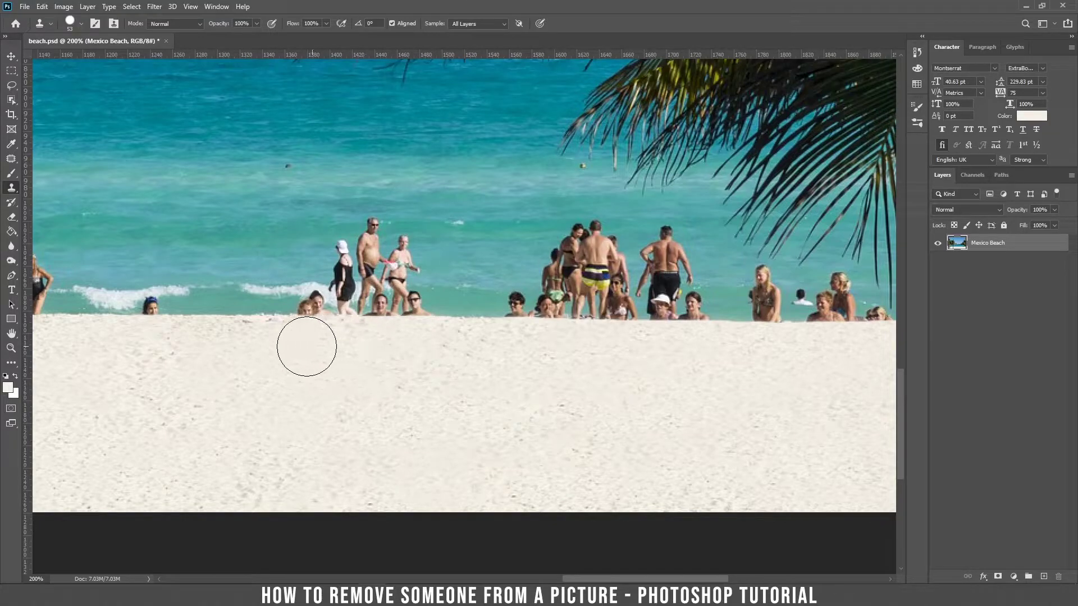
drag(284, 363, 746, 368)
drag(476, 367, 536, 362)
drag(170, 388, 717, 342)
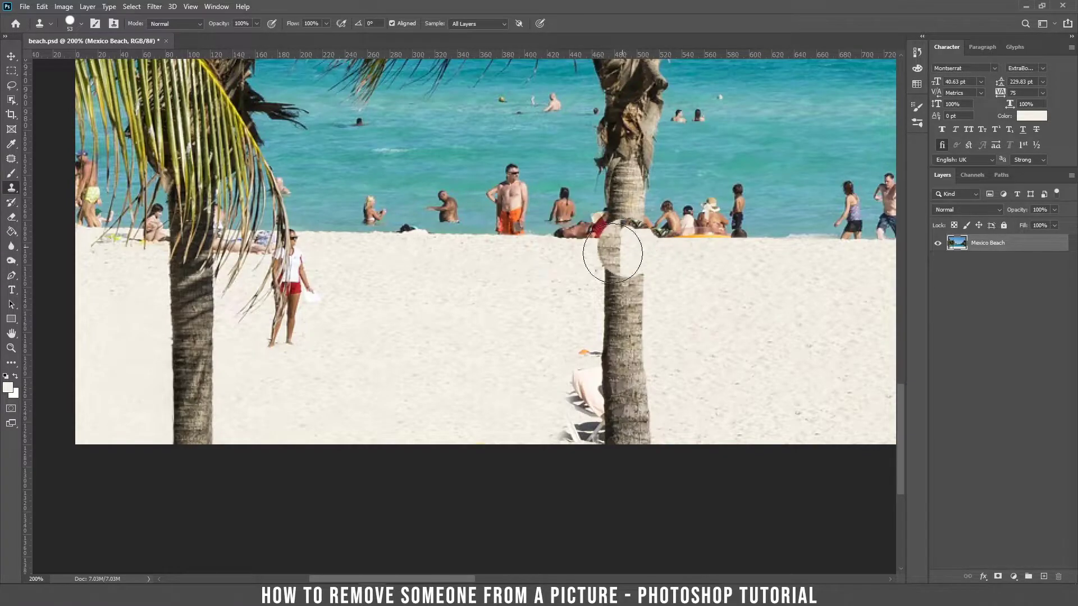
Clone sand over the lounge chair beside the middle palm and rebuild the trunk's edge with a 10 px brush.
drag(560, 354, 573, 436)
key(ctrl+plus)
key(ctrl+plus)
key(ctrl+plus)
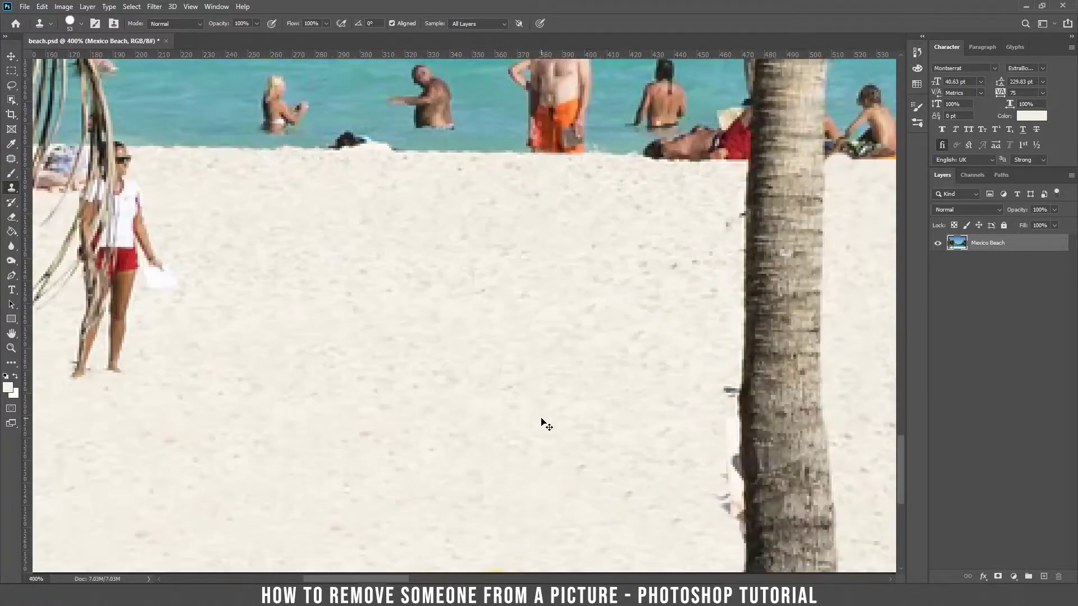
drag(665, 478, 276, 199)
right_click(275, 199)
drag(343, 226, 339, 225)
click(401, 113)
drag(404, 223, 403, 340)
alt+click(402, 109)
mouse_move(405, 223)
mouse_down()
mouse_move(405, 136)
mouse_move(400, 397)
mouse_up()
Inspect the cleaned sand and waterline along the right part of the beach for leftover traces.
drag(457, 240, 478, 505)
drag(500, 269, 238, 276)
drag(520, 289, 127, 298)
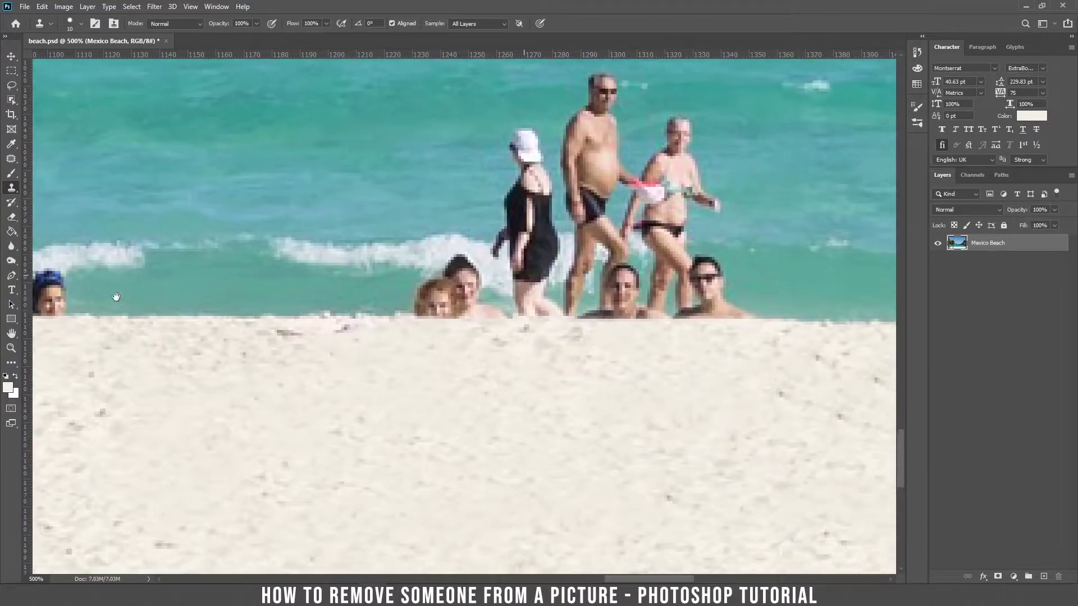
drag(524, 199, 169, 259)
drag(591, 260, 926, 241)
key(ctrl+minus)
key(ctrl+minus)
key(ctrl+minus)
key(ctrl+minus)
Clone sand over the lower legs and white bag of the woman in red shorts beside the left palm.
key(ctrl+plus)
key(ctrl+plus)
key(ctrl+plus)
drag(357, 389, 703, 248)
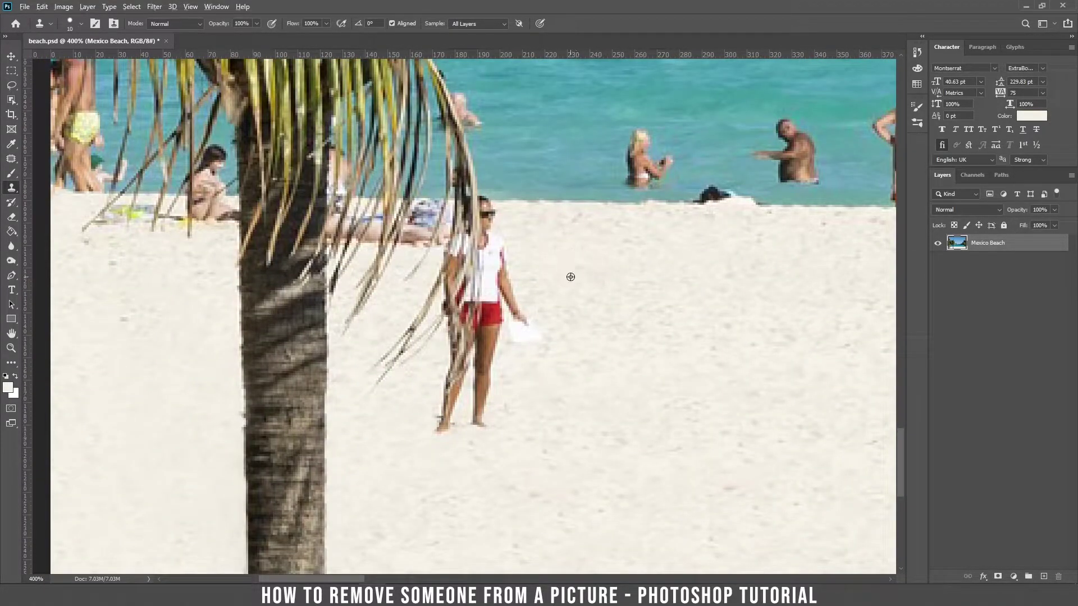
mouse_move(467, 391)
mouse_down()
mouse_move(447, 428)
mouse_move(497, 328)
mouse_move(563, 324)
mouse_up()
key(ctrl+z)
key(ctrl+z)
key(ctrl+z)
key(ctrl+z)
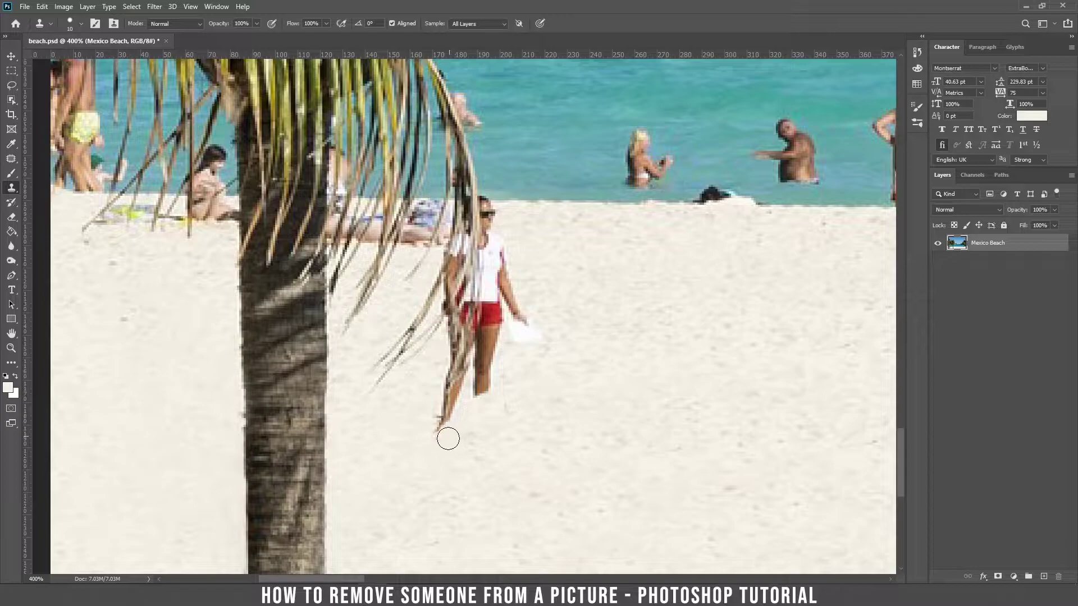
alt+click(524, 381)
click(485, 391)
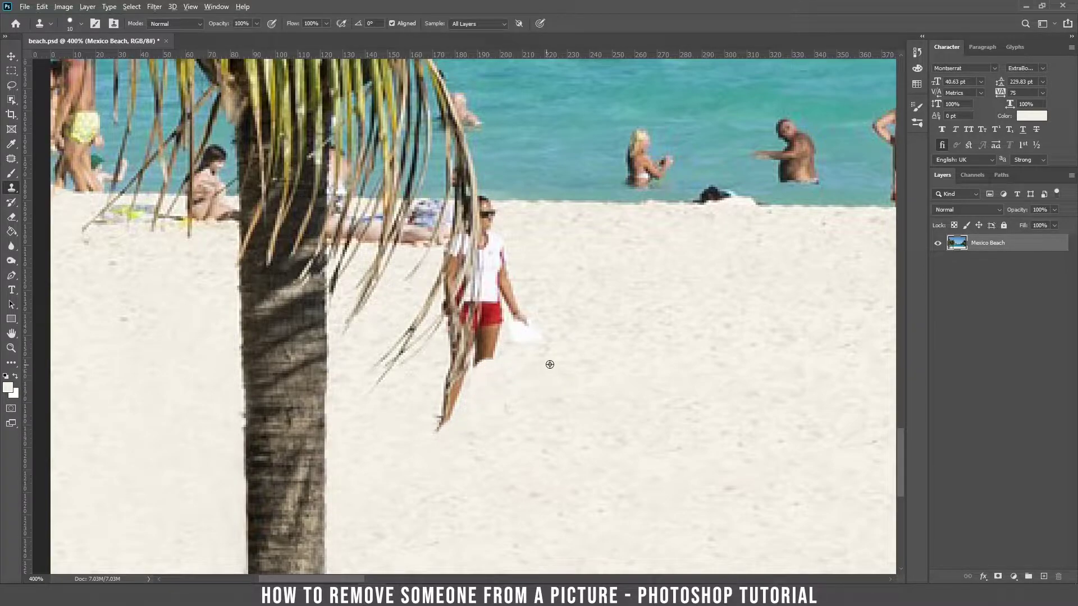
drag(533, 330, 516, 337)
Clone sand over the woman's arm, head, torso and thigh up to the edge of the drooping frond.
alt+click(540, 285)
drag(507, 269, 513, 301)
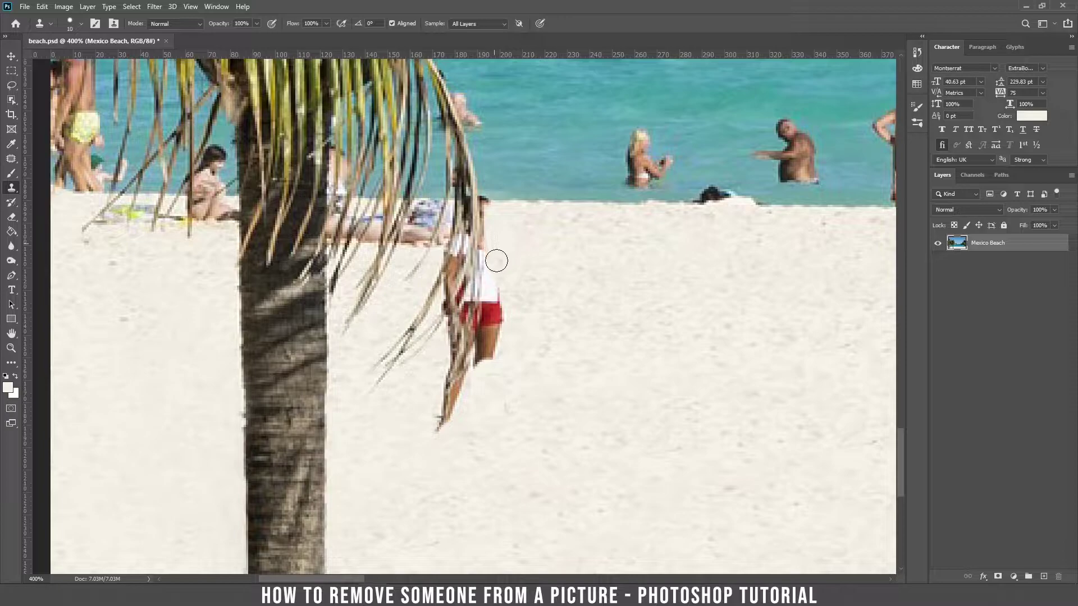
drag(497, 258, 499, 358)
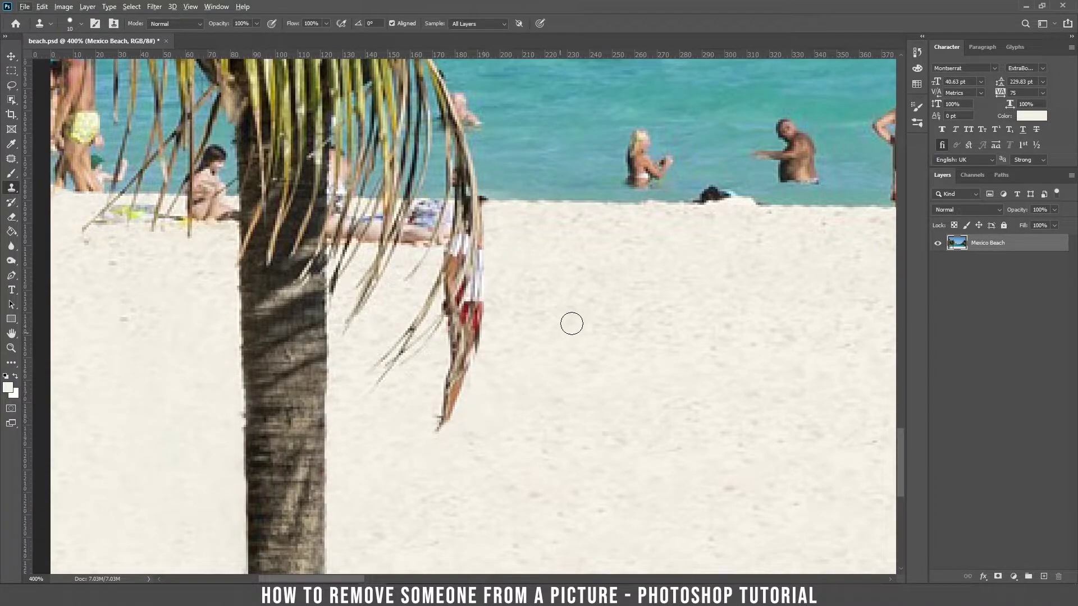
Shrink the clone brush to 2 px and clone fine detail along the upper part of the drooping frond over the woman.
right_click(547, 308)
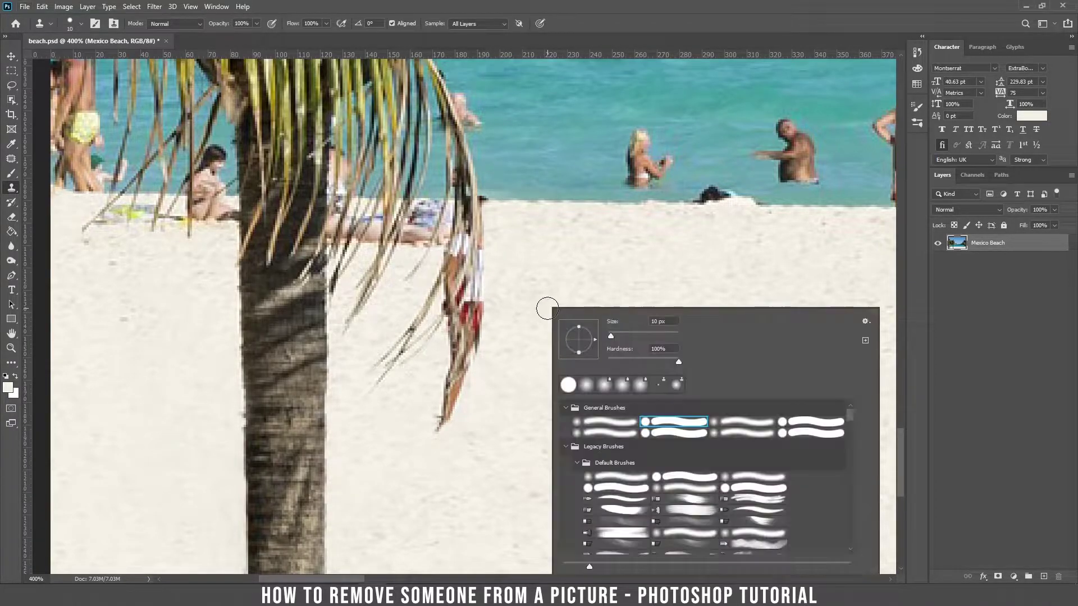
click(663, 322)
text(2)
key(Return)
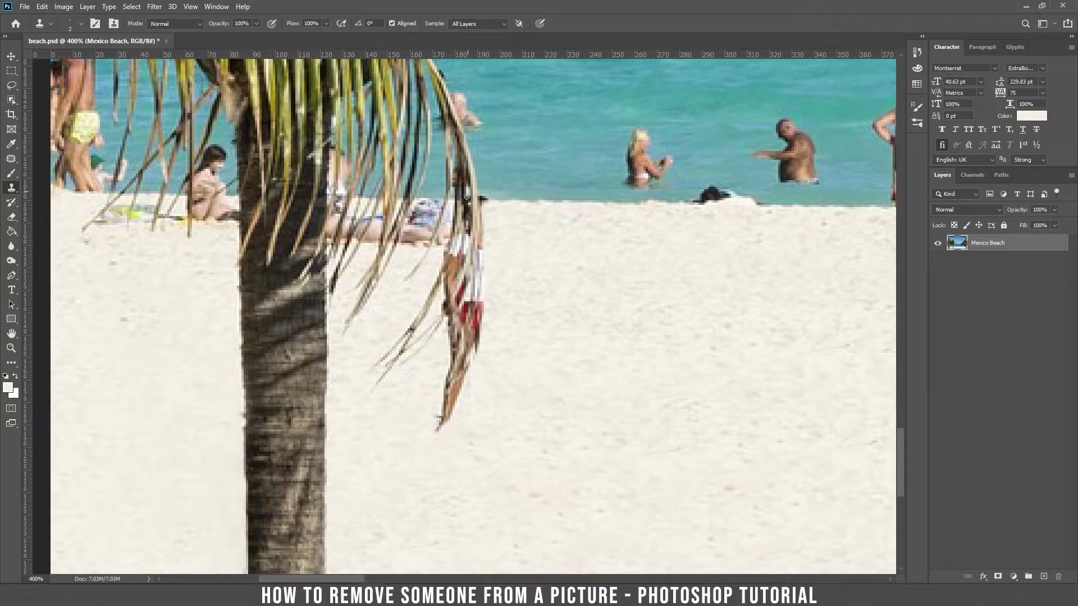
drag(469, 197, 450, 274)
scroll(483, 261, up, 3)
Clone sand with a tiny brush over the woman's remaining shirt, red shorts and legs between the frond strands.
right_click(522, 271)
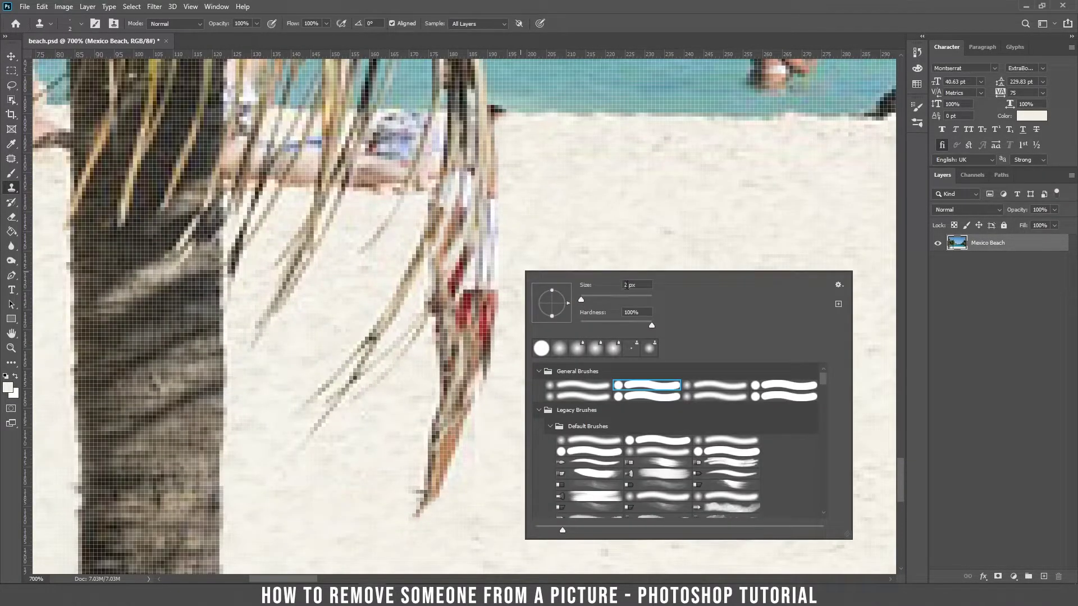
key(Return)
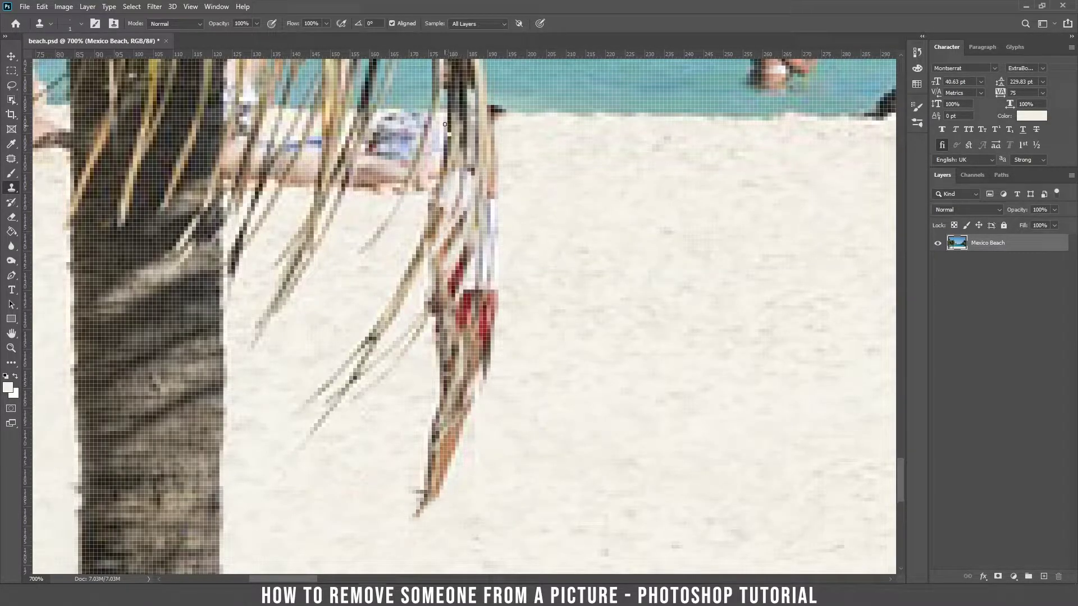
mouse_move(494, 207)
mouse_down()
mouse_move(487, 270)
mouse_move(469, 304)
mouse_move(458, 274)
mouse_move(456, 298)
mouse_move(485, 306)
mouse_move(438, 478)
mouse_up()
mouse_move(492, 285)
mouse_down()
mouse_move(490, 314)
mouse_move(488, 273)
mouse_move(443, 288)
mouse_move(438, 315)
mouse_move(451, 330)
mouse_move(447, 320)
mouse_up()
scroll(469, 319, down, 1)
drag(469, 310, 464, 288)
drag(474, 351, 443, 455)
mouse_move(443, 260)
mouse_down()
mouse_move(444, 153)
mouse_move(422, 207)
mouse_up()
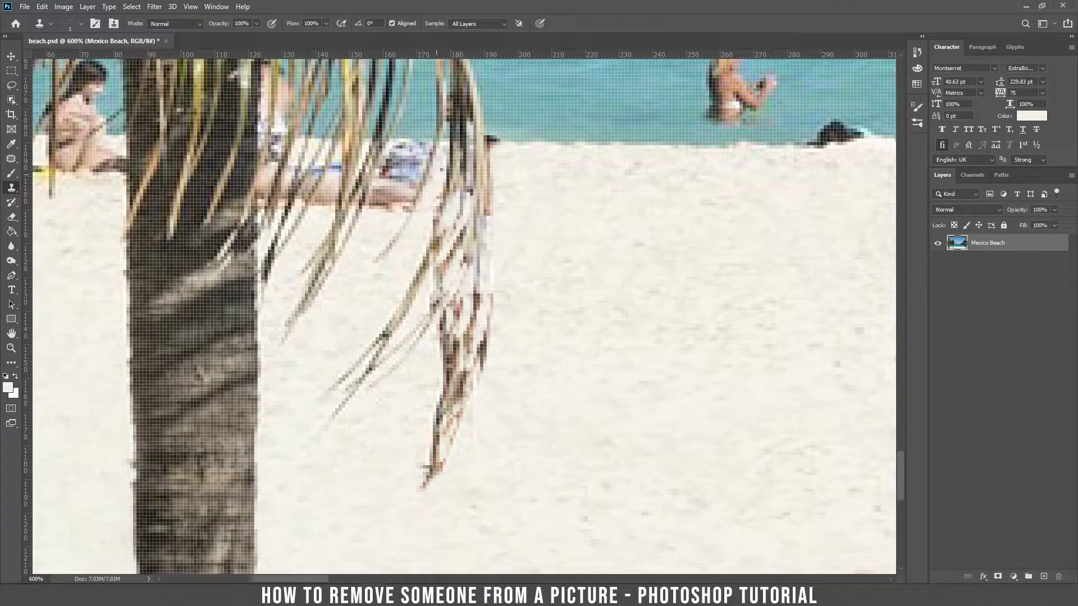
Clone sand over the blue towel and the near end of the sunbather lying behind the left palm's fronds.
mouse_move(406, 156)
mouse_down()
mouse_move(392, 209)
mouse_move(401, 193)
mouse_move(402, 215)
mouse_move(428, 156)
mouse_move(420, 186)
mouse_move(417, 157)
mouse_move(397, 152)
mouse_move(370, 210)
mouse_move(384, 197)
mouse_move(385, 223)
mouse_up()
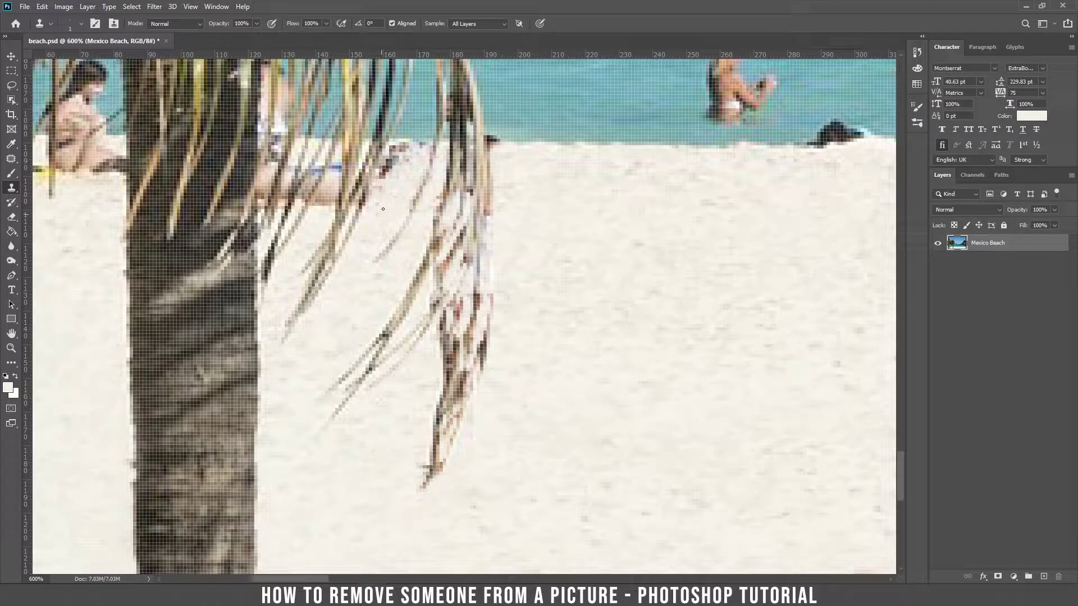
right_click(432, 223)
drag(498, 236, 499, 236)
click(394, 173)
mouse_move(387, 172)
mouse_down()
mouse_move(401, 144)
mouse_move(399, 164)
mouse_move(422, 146)
mouse_up()
alt+click(327, 339)
alt+click(421, 223)
mouse_move(442, 180)
mouse_down()
mouse_move(435, 194)
mouse_move(442, 181)
mouse_up()
Clone sand over the rest of the sunbather between the fronds and the left palm's trunk.
alt+click(309, 207)
mouse_move(329, 184)
mouse_down()
mouse_move(322, 209)
mouse_move(335, 166)
mouse_move(326, 212)
mouse_move(318, 168)
mouse_move(303, 193)
mouse_move(320, 161)
mouse_move(321, 324)
mouse_move(295, 179)
mouse_move(287, 195)
mouse_move(269, 176)
mouse_move(287, 228)
mouse_move(266, 182)
mouse_move(257, 197)
mouse_move(278, 142)
mouse_move(274, 167)
mouse_move(262, 137)
mouse_move(258, 164)
mouse_up()
alt+click(328, 208)
alt+click(312, 229)
alt+click(321, 324)
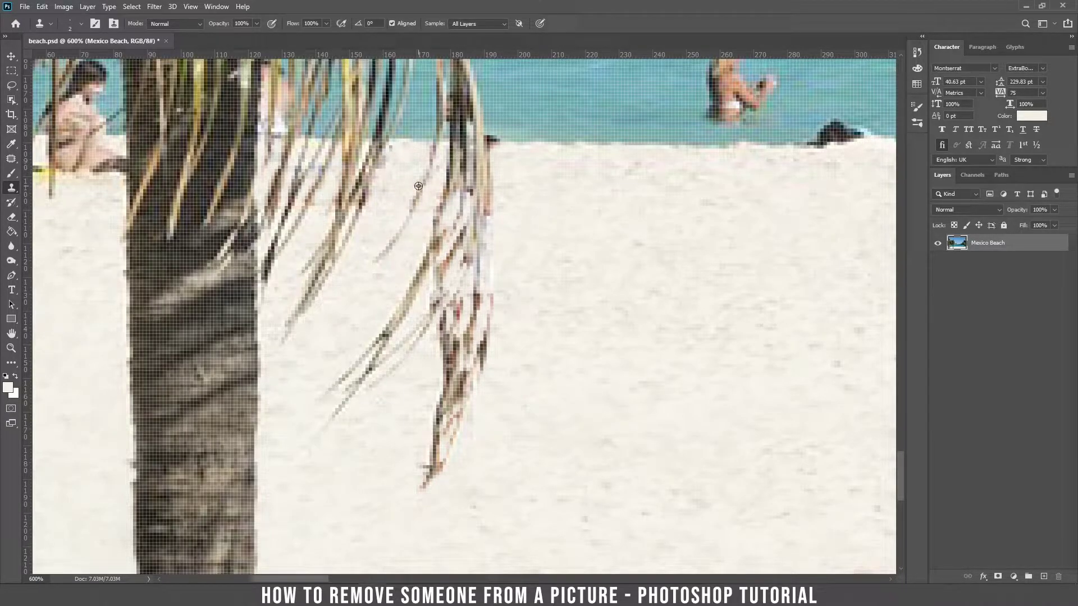
drag(445, 155, 448, 168)
click(400, 147)
Clone sand over the last white and red remnants of the woman inside the hanging frond.
drag(483, 227, 480, 278)
mouse_move(468, 193)
mouse_down()
mouse_move(474, 133)
mouse_move(472, 191)
mouse_up()
click(496, 141)
alt+click(522, 279)
drag(485, 315, 485, 342)
drag(471, 317, 471, 338)
drag(463, 287, 457, 324)
drag(450, 260, 441, 275)
key(ctrl+minus)
key(ctrl+minus)
key(ctrl+minus)
key(ctrl+minus)
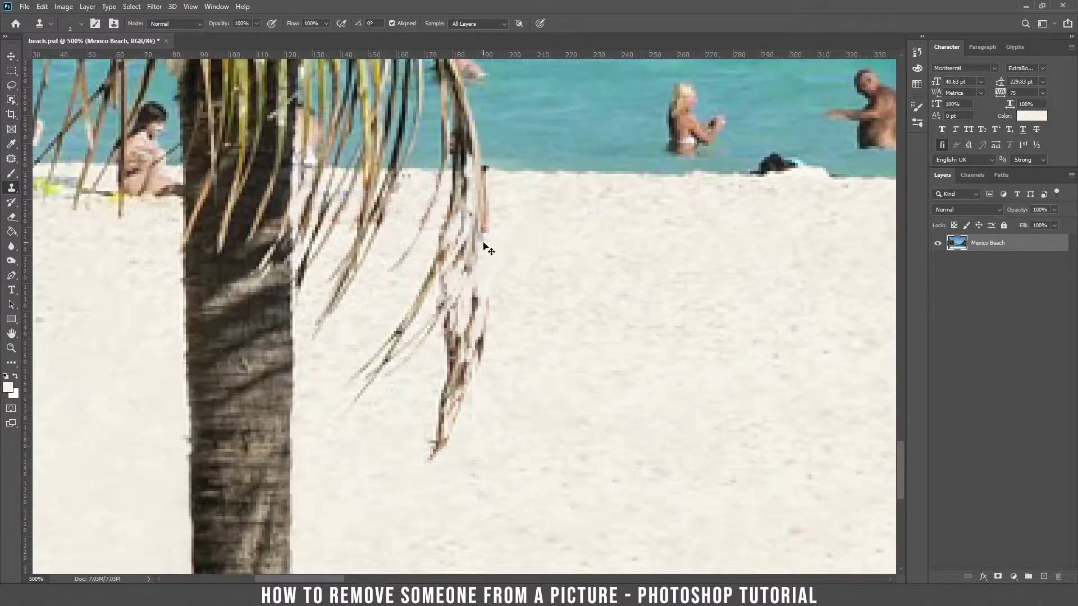
key(ctrl+plus)
key(ctrl+plus)
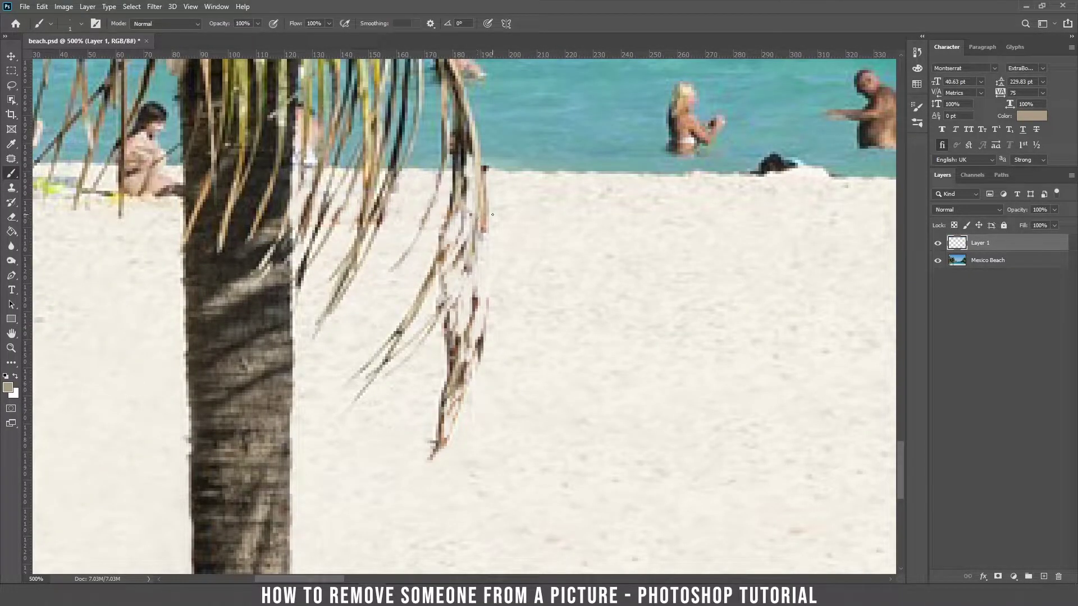
Merge the upper layer into the beach photo and paint thin tan strands down the frond's outer edge on a new layer.
key(ctrl+e)
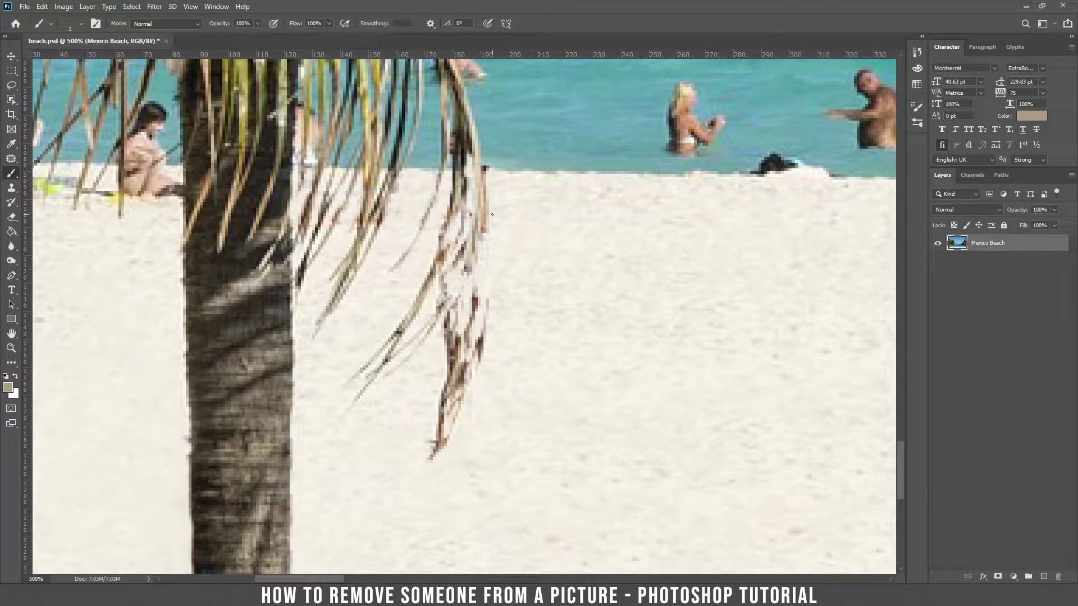
click(1043, 576)
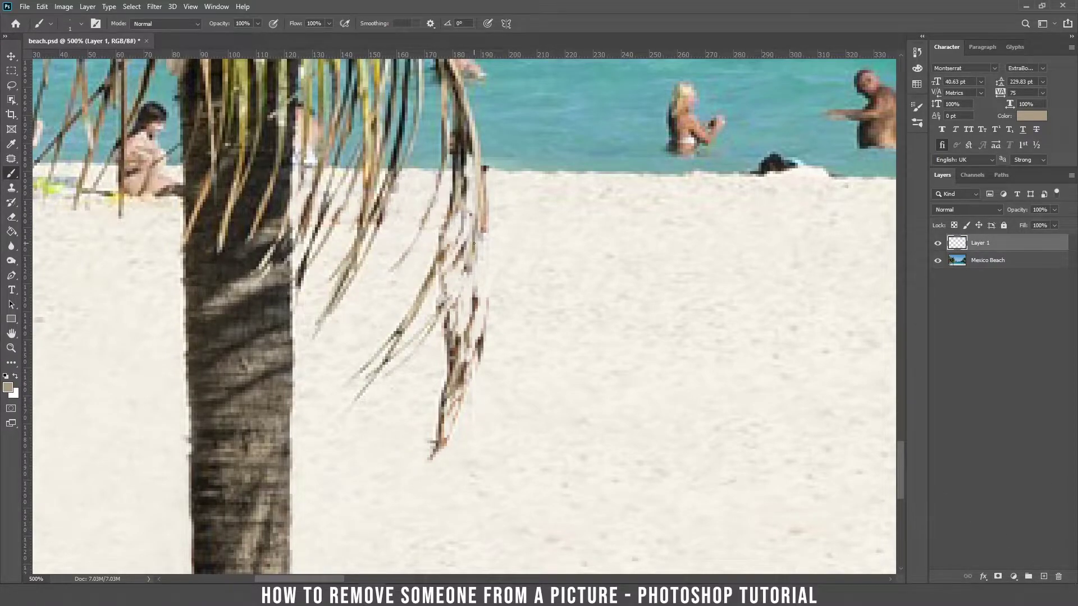
scroll(473, 243, up, 1)
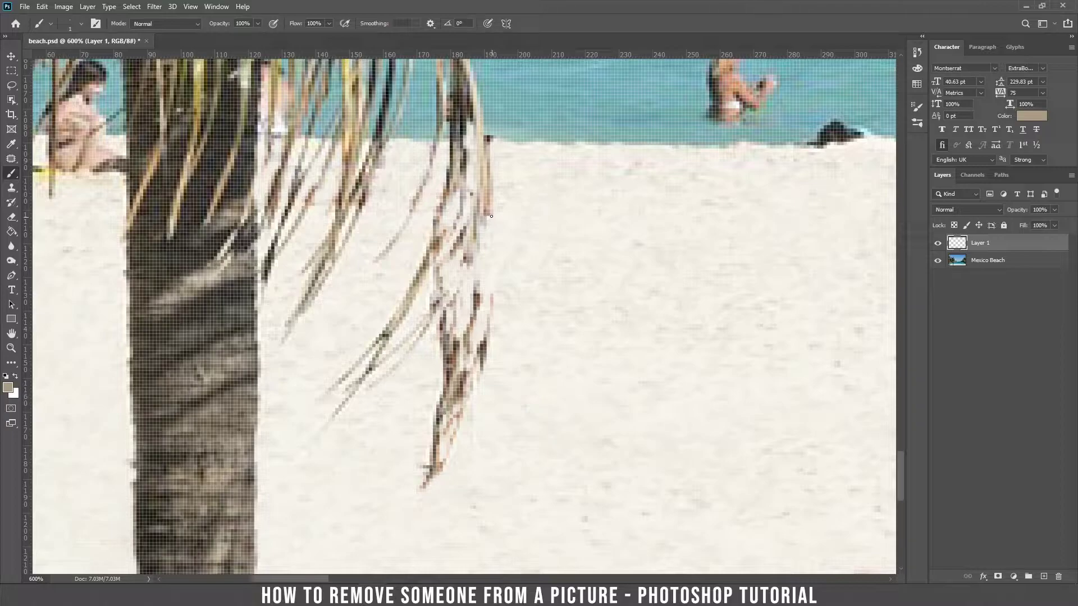
drag(491, 213, 492, 320)
drag(487, 249, 477, 319)
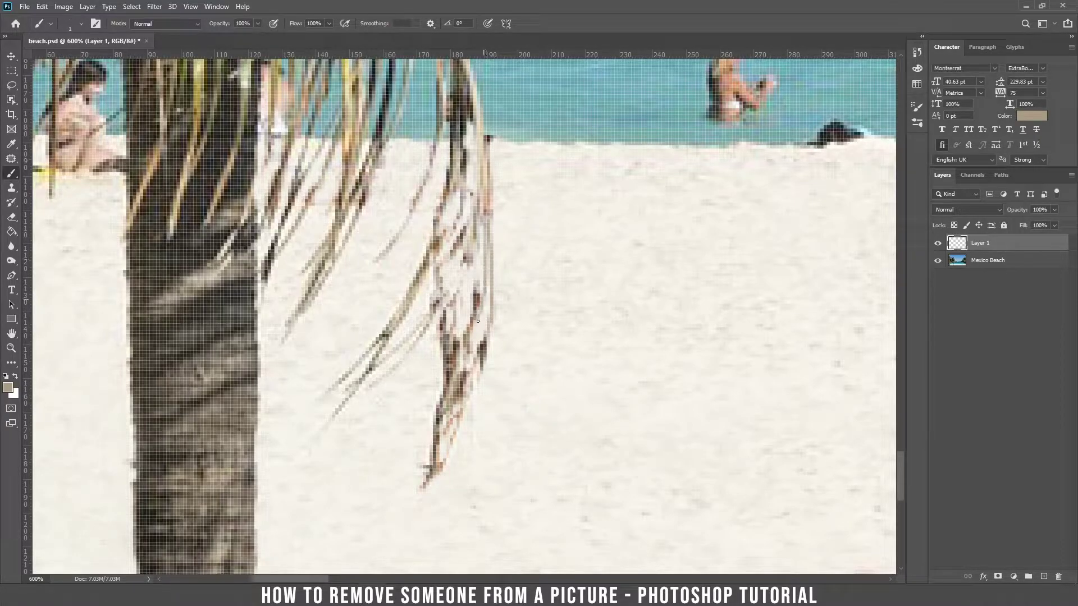
drag(482, 211, 449, 318)
Sample light, brown and dark tones from the fronds and paint extra strands in the hanging frond's gaps.
alt+click(484, 174)
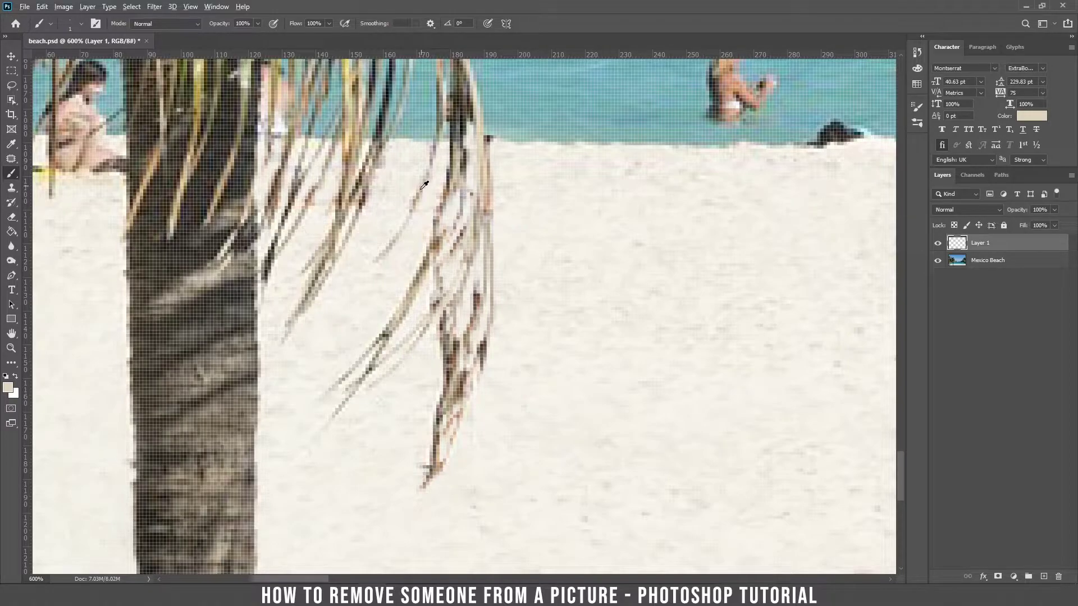
alt+click(362, 206)
drag(478, 224, 452, 310)
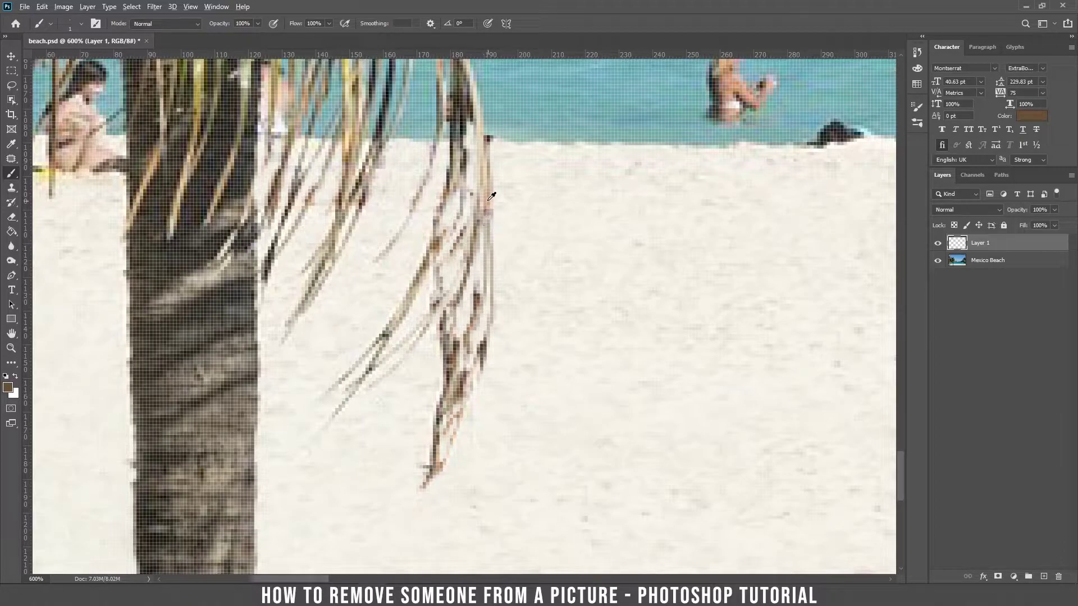
alt+click(484, 143)
mouse_move(483, 212)
mouse_down()
mouse_move(458, 277)
mouse_move(483, 220)
mouse_move(479, 300)
mouse_up()
alt+click(466, 248)
alt+click(441, 305)
alt+click(468, 110)
key(ctrl+minus)
key(ctrl+minus)
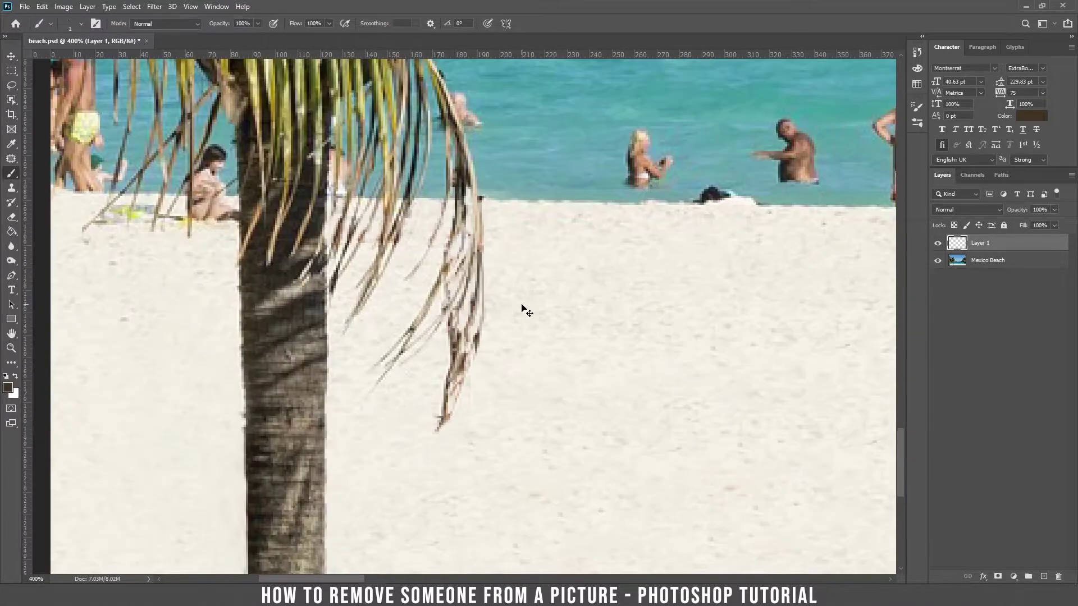
Clone sand on the Mexico Beach layer between the strands to thin out the hanging frond's lower part.
click(1003, 261)
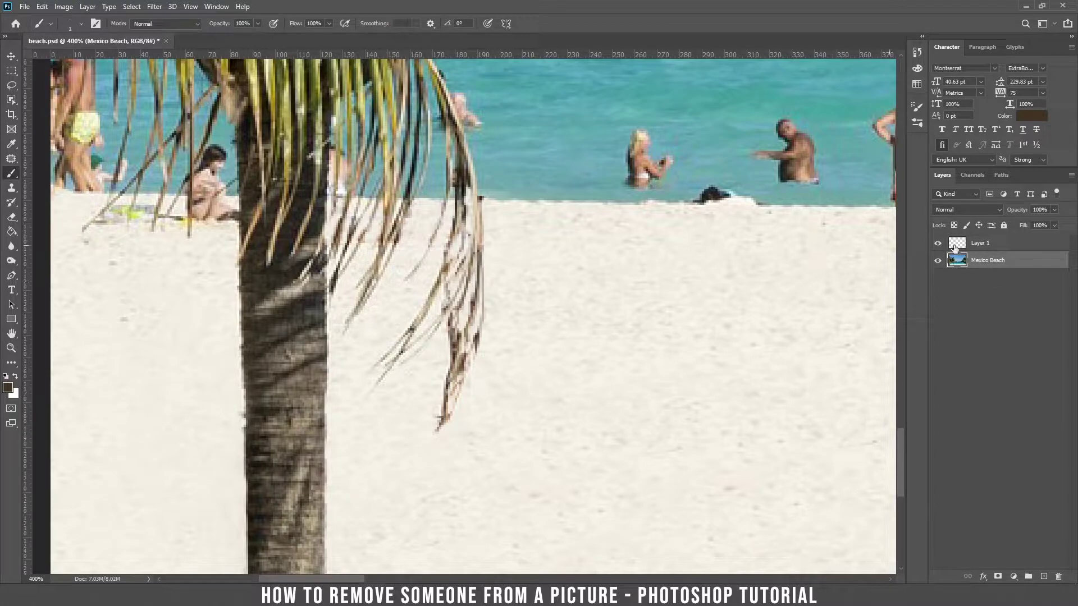
click(17, 186)
click(63, 188)
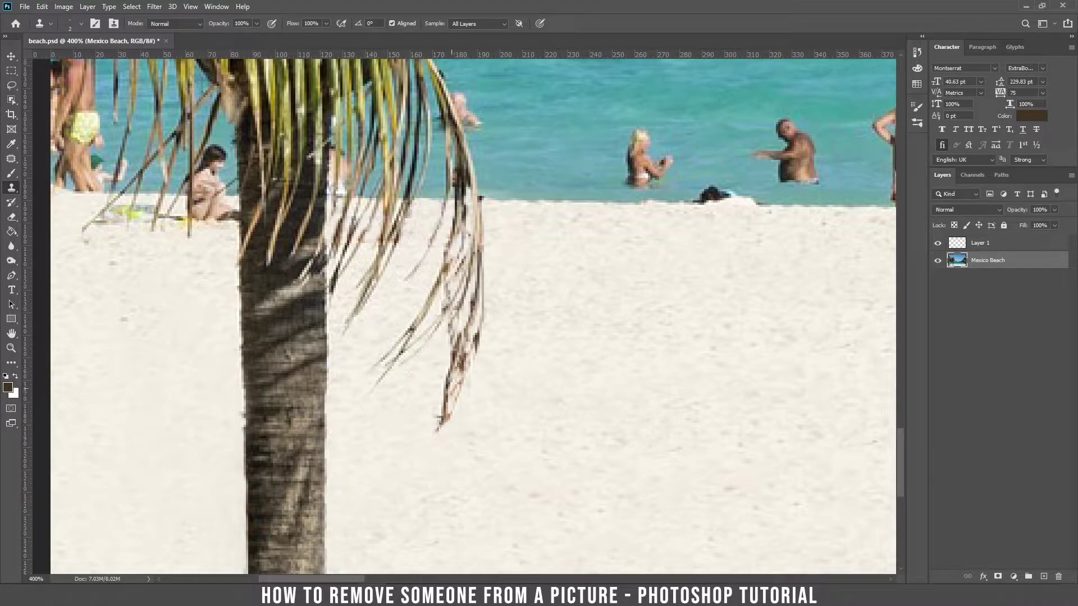
drag(470, 333, 456, 369)
mouse_move(456, 328)
mouse_down()
mouse_move(450, 364)
mouse_move(460, 374)
mouse_up()
drag(476, 332, 474, 347)
mouse_move(457, 305)
mouse_down()
mouse_move(436, 308)
mouse_move(448, 266)
mouse_up()
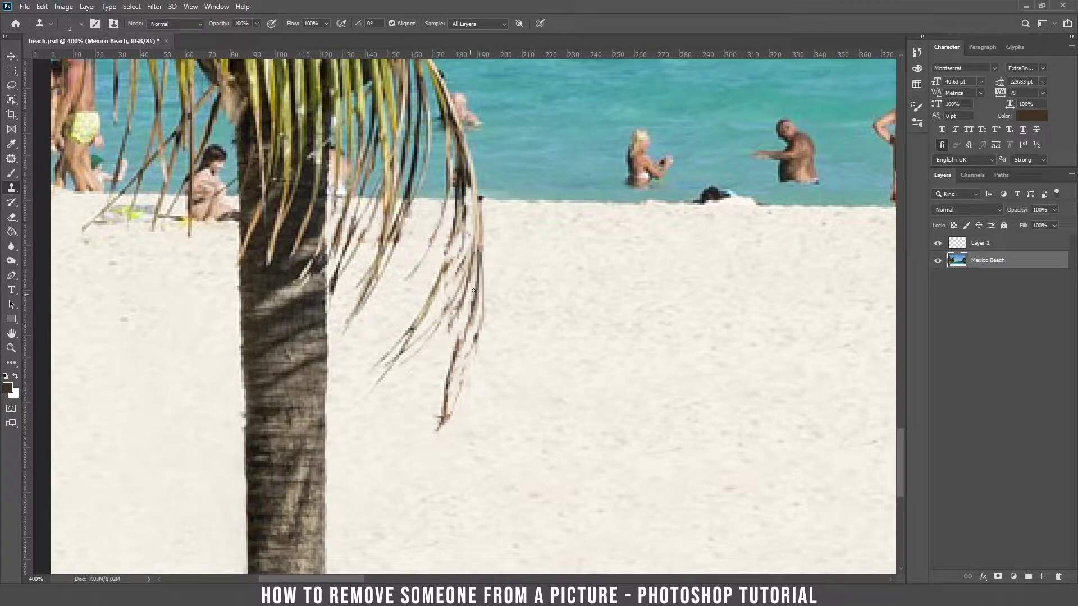
key(ctrl+minus)
key(ctrl+minus)
key(ctrl+minus)
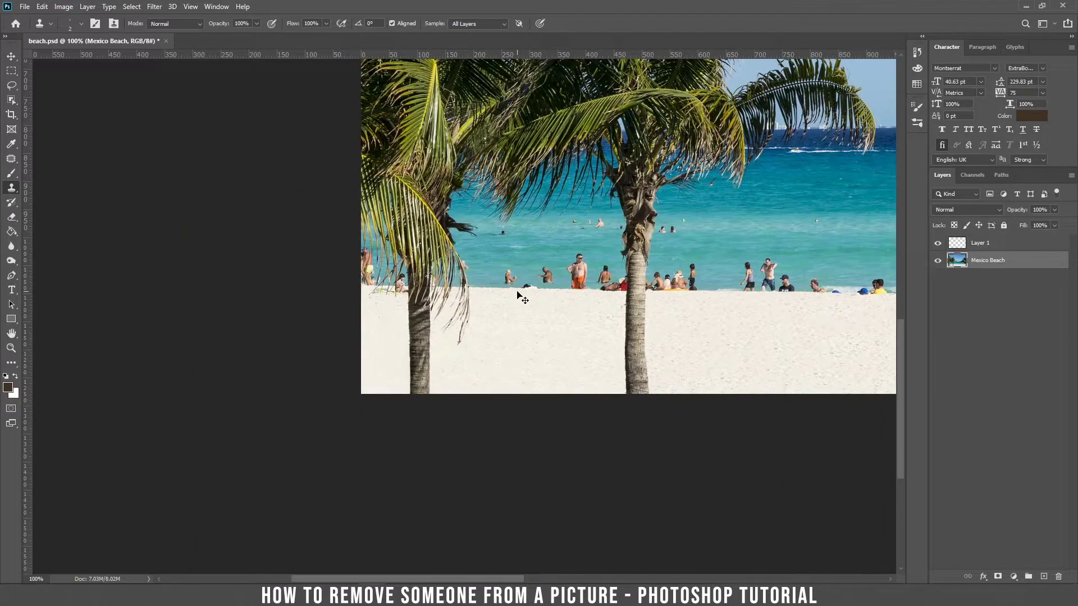
Set the clone brush to 5 px and clone sand over the green towel and the seated woman's legs beside the left palm.
key(ctrl+plus)
key(ctrl+plus)
key(ctrl+plus)
mouse_move(638, 265)
mouse_down()
mouse_move(787, 260)
mouse_move(957, 357)
mouse_up()
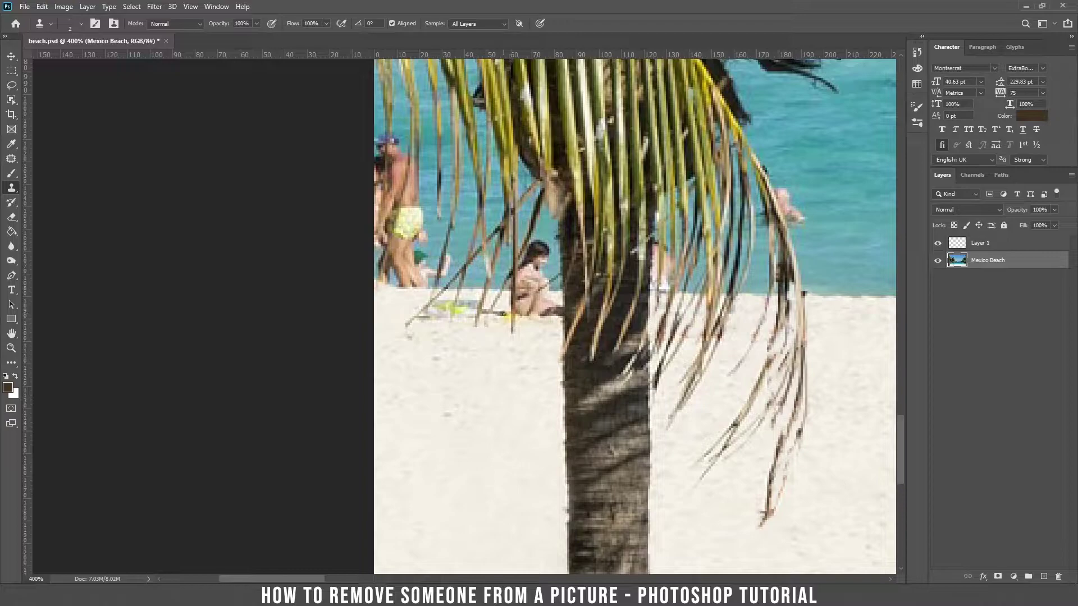
right_click(529, 352)
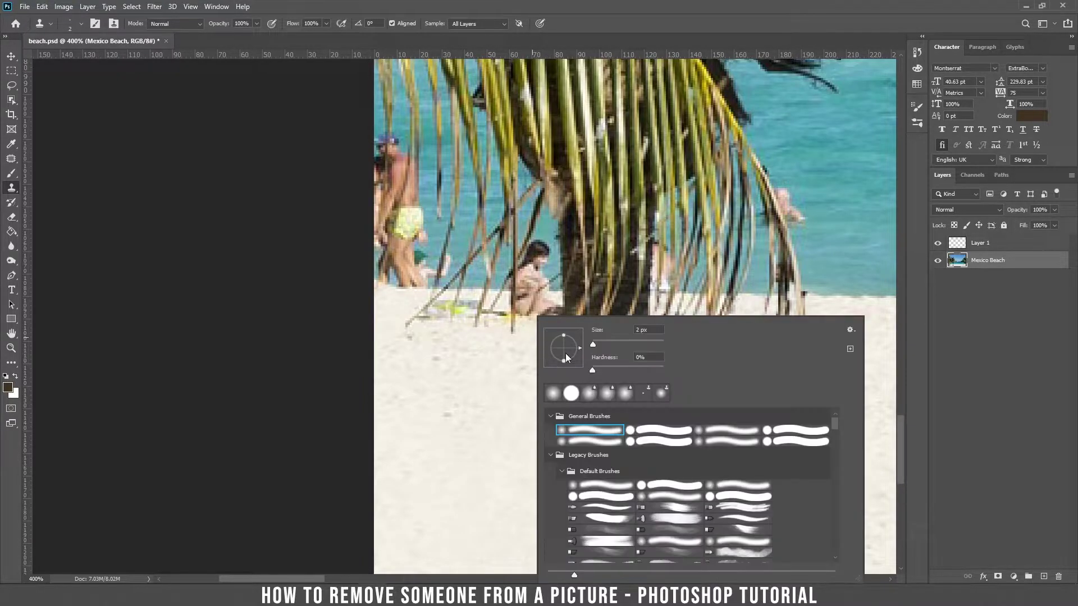
drag(640, 330, 408, 414)
text(5)
key(Return)
alt+click(529, 383)
mouse_move(552, 311)
mouse_down()
mouse_move(542, 299)
mouse_move(506, 305)
mouse_move(501, 325)
mouse_move(503, 308)
mouse_move(494, 316)
mouse_move(467, 299)
mouse_move(465, 322)
mouse_move(472, 307)
mouse_move(423, 321)
mouse_move(458, 312)
mouse_move(465, 295)
mouse_move(453, 327)
mouse_up()
alt+click(467, 299)
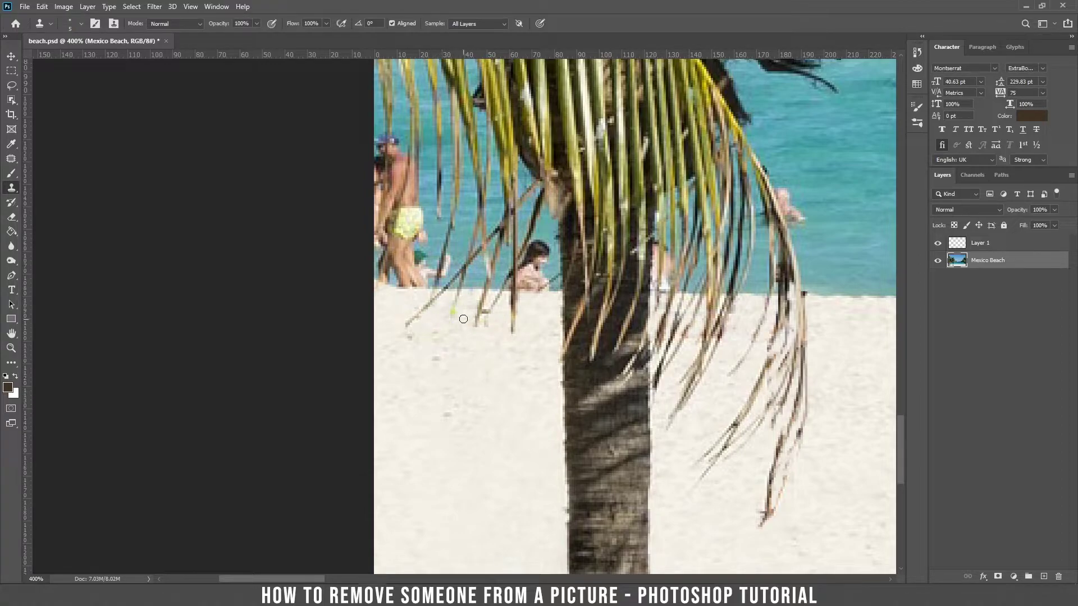
drag(542, 306, 432, 305)
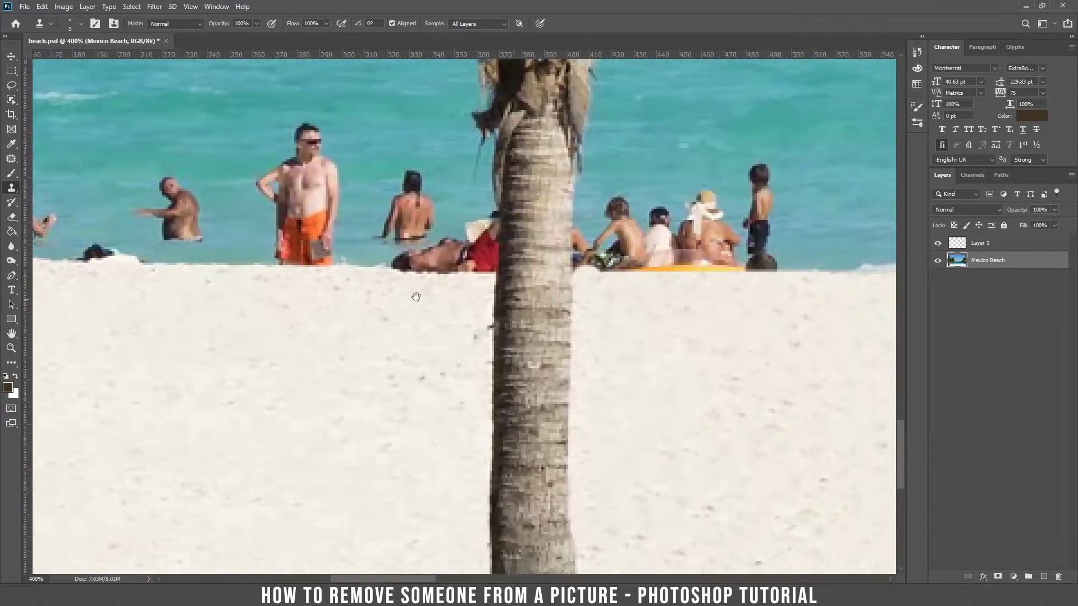
Switch to a hard 5 px brush and clone a clean sand edge below the blue-capped people and the man in yellow.
mouse_move(416, 296)
mouse_down()
mouse_move(258, 275)
mouse_move(343, 272)
mouse_up()
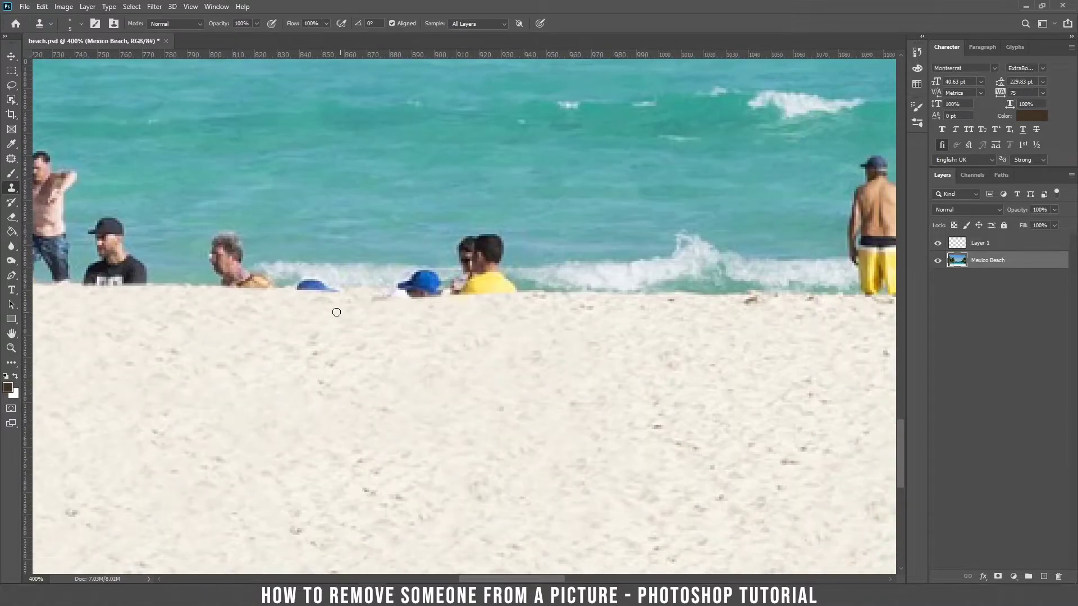
right_click(296, 316)
double_click(338, 390)
drag(292, 291, 512, 299)
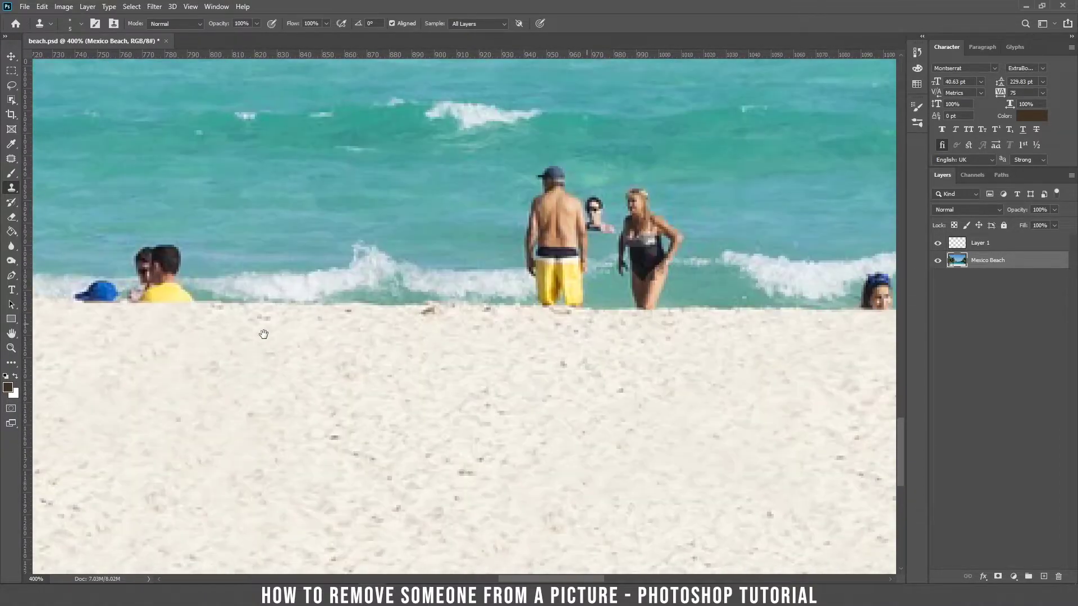
key(ctrl+0)
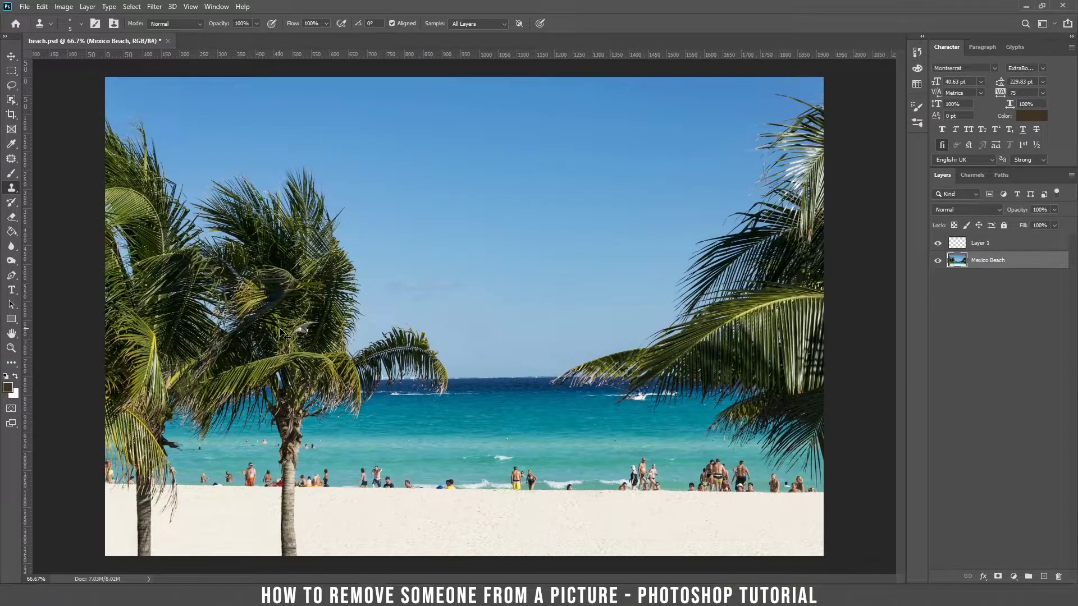
Switch to a soft 22 px clone brush and clone sea water over the blue-capped man's head.
key(ctrl+plus)
key(ctrl+plus)
key(ctrl+plus)
drag(423, 274, 426, 99)
mouse_move(488, 528)
mouse_down()
mouse_move(462, 289)
mouse_move(386, 133)
mouse_up()
drag(617, 356, 399, 253)
right_click(432, 247)
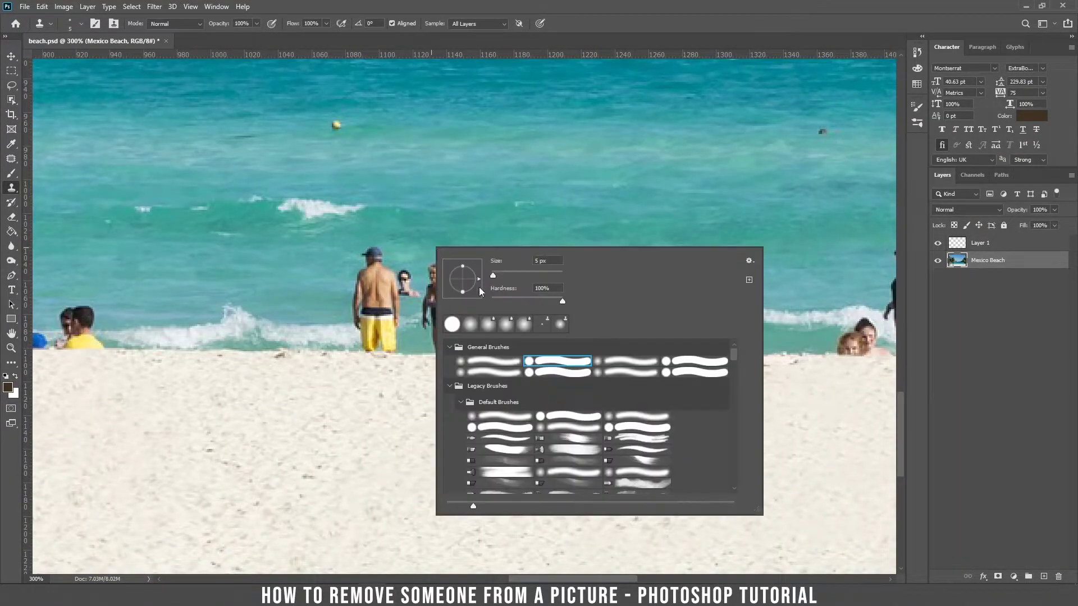
click(471, 325)
drag(497, 271, 499, 274)
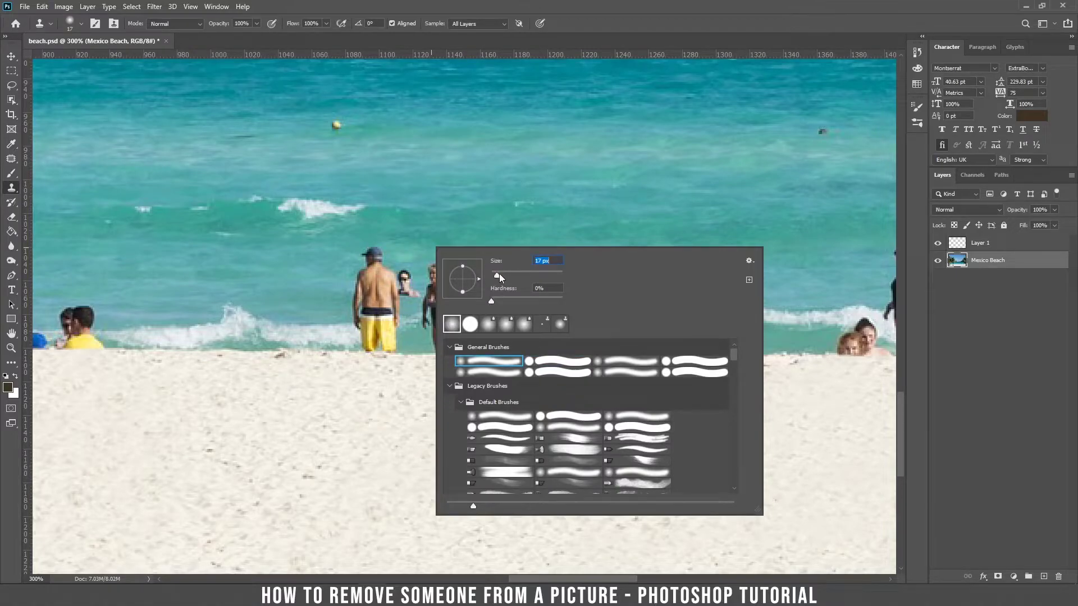
key(Return)
mouse_move(372, 256)
mouse_down()
mouse_move(403, 250)
mouse_move(374, 253)
mouse_up()
key(ctrl+z)
alt+click(420, 253)
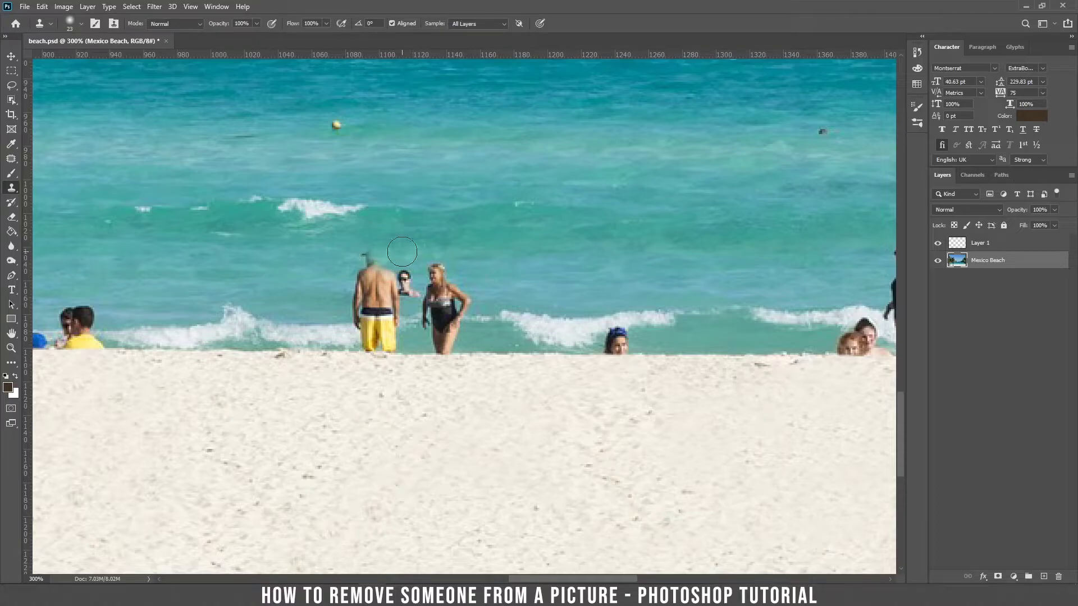
drag(370, 251, 382, 251)
Clone sea water over the capped man's back, the small swimmer and the upper body of the woman in the black swimsuit.
alt+click(371, 251)
mouse_move(366, 273)
mouse_down()
mouse_move(441, 278)
mouse_move(384, 292)
mouse_move(380, 281)
mouse_up()
alt+click(492, 276)
alt+click(482, 272)
alt+click(360, 275)
alt+click(439, 271)
alt+click(467, 285)
mouse_move(450, 303)
mouse_down()
mouse_move(434, 290)
mouse_move(443, 292)
mouse_up()
alt+click(471, 303)
Set the clone brush to 7 px and clone sea water over the black-swimsuit woman's legs down to the sand.
right_click(475, 340)
drag(542, 344, 539, 345)
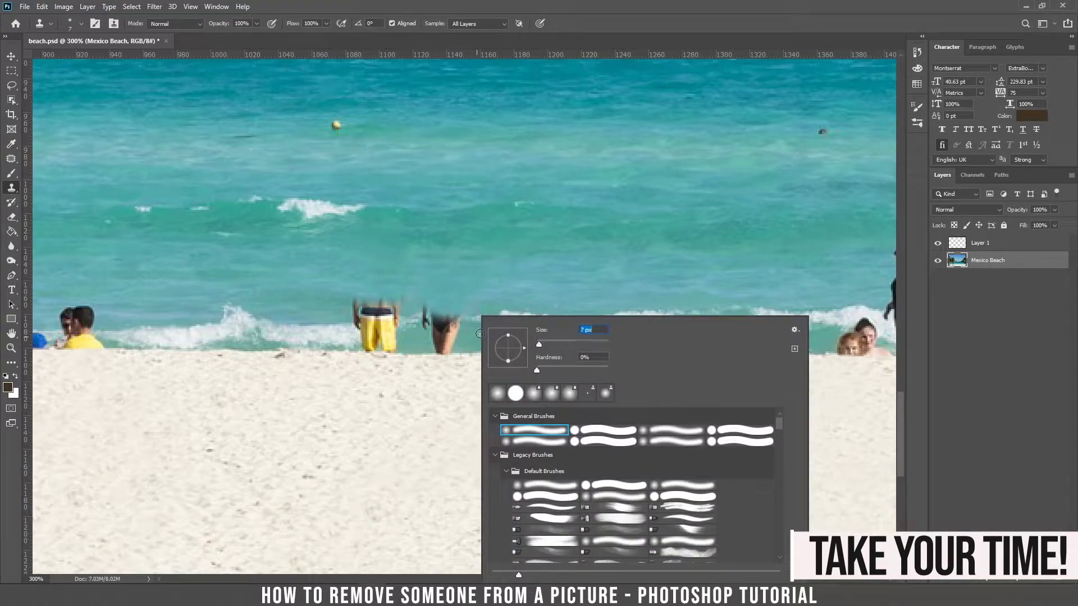
click(480, 334)
alt+click(470, 344)
mouse_move(448, 348)
mouse_down()
mouse_move(433, 348)
mouse_move(433, 338)
mouse_move(454, 344)
mouse_move(440, 346)
mouse_move(434, 328)
mouse_up()
alt+click(466, 342)
alt+click(472, 337)
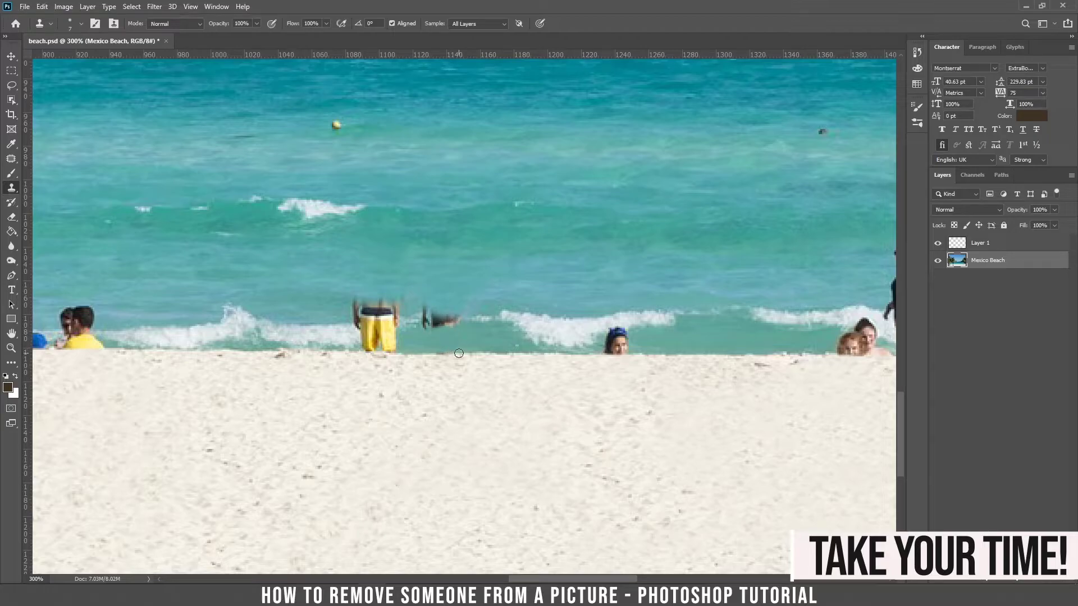
Clone water and foam over the dark swimsuit remnants beside the man in yellow shorts.
key(ctrl+plus)
key(ctrl+plus)
key(ctrl+plus)
mouse_move(450, 336)
mouse_down()
mouse_move(404, 338)
mouse_move(447, 320)
mouse_move(391, 333)
mouse_move(388, 303)
mouse_move(415, 323)
mouse_move(392, 310)
mouse_up()
alt+click(497, 320)
alt+click(373, 324)
alt+click(389, 326)
Clone sea water over the lone head with the blue headwear at the water's edge.
drag(743, 351, 461, 339)
alt+click(536, 362)
mouse_move(507, 366)
mouse_down()
mouse_move(476, 368)
mouse_move(520, 348)
mouse_move(486, 336)
mouse_move(468, 357)
mouse_move(488, 370)
mouse_up()
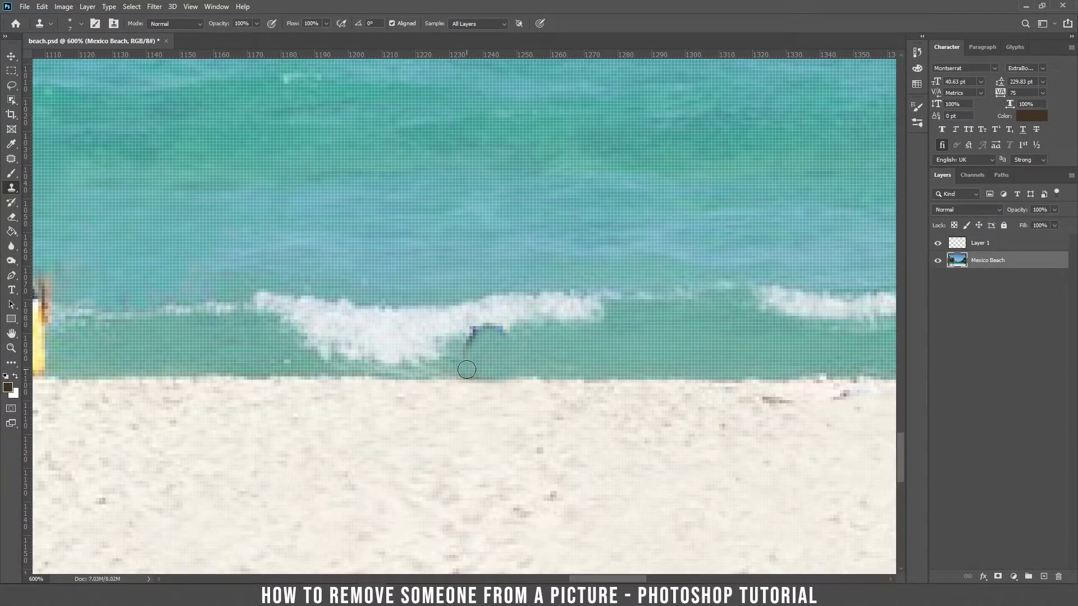
Clone sea water over the two heads in front of the wave beside the woman in the white cap.
drag(645, 337, 266, 342)
alt+click(523, 349)
mouse_move(559, 355)
mouse_down()
mouse_move(587, 364)
mouse_move(554, 372)
mouse_move(613, 373)
mouse_move(570, 353)
mouse_move(616, 359)
mouse_up()
alt+click(529, 355)
mouse_move(564, 354)
mouse_down()
mouse_move(622, 347)
mouse_move(607, 342)
mouse_move(621, 330)
mouse_move(601, 319)
mouse_move(647, 332)
mouse_move(605, 310)
mouse_move(589, 330)
mouse_move(632, 340)
mouse_move(573, 328)
mouse_up()
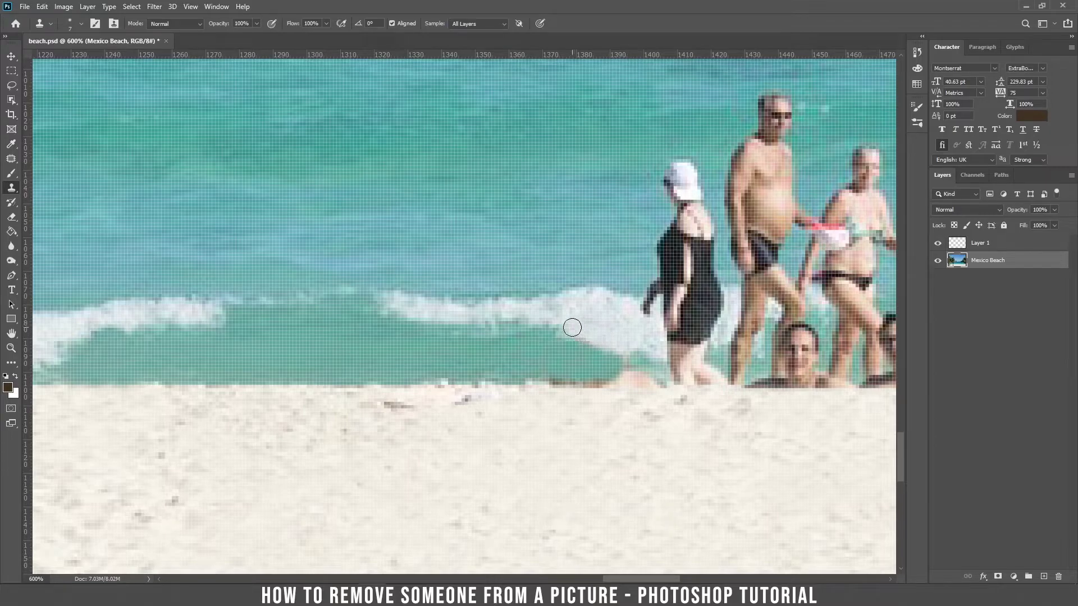
mouse_move(557, 386)
mouse_down()
mouse_move(650, 394)
mouse_move(590, 386)
mouse_move(619, 384)
mouse_move(614, 372)
mouse_move(652, 375)
mouse_move(571, 374)
mouse_up()
Adjust the clone brush size and clone sea water over the upper bodies of the standing group with the white-capped woman.
mouse_move(646, 375)
mouse_down()
mouse_move(347, 365)
mouse_move(284, 448)
mouse_up()
right_click(674, 246)
mouse_move(734, 272)
mouse_down()
mouse_move(748, 271)
mouse_move(752, 258)
mouse_up()
right_click(682, 232)
alt+click(616, 228)
mouse_move(557, 245)
mouse_down()
mouse_move(463, 209)
mouse_move(415, 251)
mouse_move(498, 247)
mouse_move(523, 265)
mouse_move(449, 241)
mouse_up()
alt+click(305, 253)
mouse_move(376, 265)
mouse_down()
mouse_move(328, 317)
mouse_move(358, 334)
mouse_move(405, 323)
mouse_move(425, 300)
mouse_move(634, 306)
mouse_move(564, 326)
mouse_move(323, 329)
mouse_move(370, 352)
mouse_move(424, 336)
mouse_move(569, 333)
mouse_move(589, 353)
mouse_move(525, 356)
mouse_move(620, 411)
mouse_move(521, 401)
mouse_up()
Set the clone brush to 9 px and clone sea water over the group's rightmost legs and heads near the sand.
right_click(648, 436)
drag(711, 345, 706, 345)
key(Return)
right_click(652, 452)
click(795, 435)
alt+click(657, 436)
mouse_move(643, 461)
mouse_down()
mouse_move(560, 460)
mouse_move(715, 459)
mouse_up()
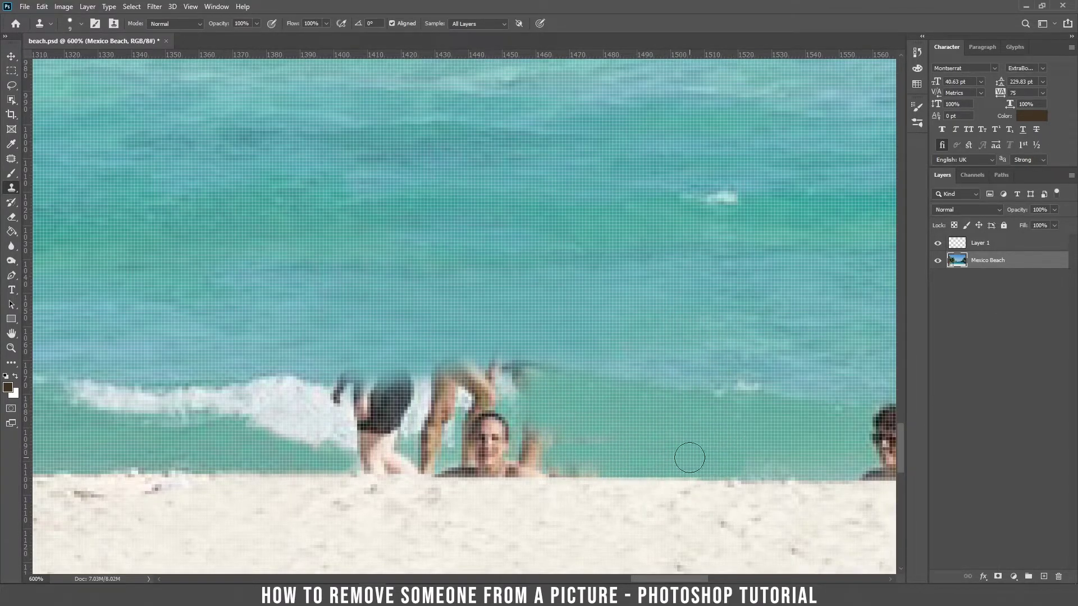
Clone sea water over the face and shoulders of the dark-haired person sitting below the standing group.
alt+click(617, 444)
drag(582, 430, 480, 461)
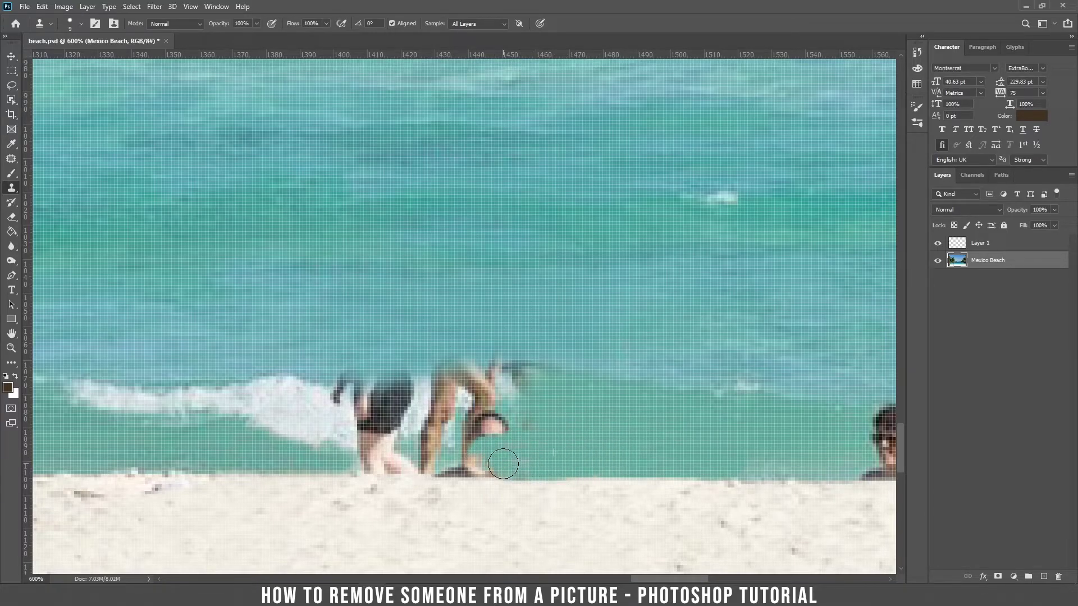
mouse_move(525, 460)
mouse_down()
mouse_move(443, 461)
mouse_move(602, 463)
mouse_move(463, 463)
mouse_move(485, 454)
mouse_move(451, 461)
mouse_up()
alt+click(640, 442)
alt+click(561, 451)
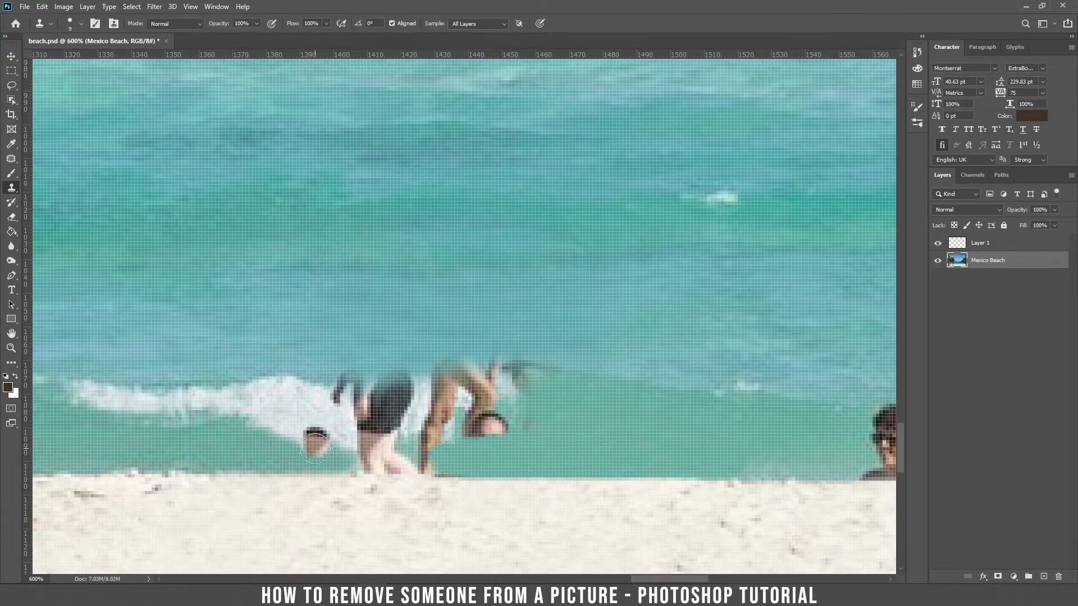
Set the clone brush to 3 px and clone sea water over the standing group's feet along the sand edge.
right_click(315, 441)
text(3)
key(Return)
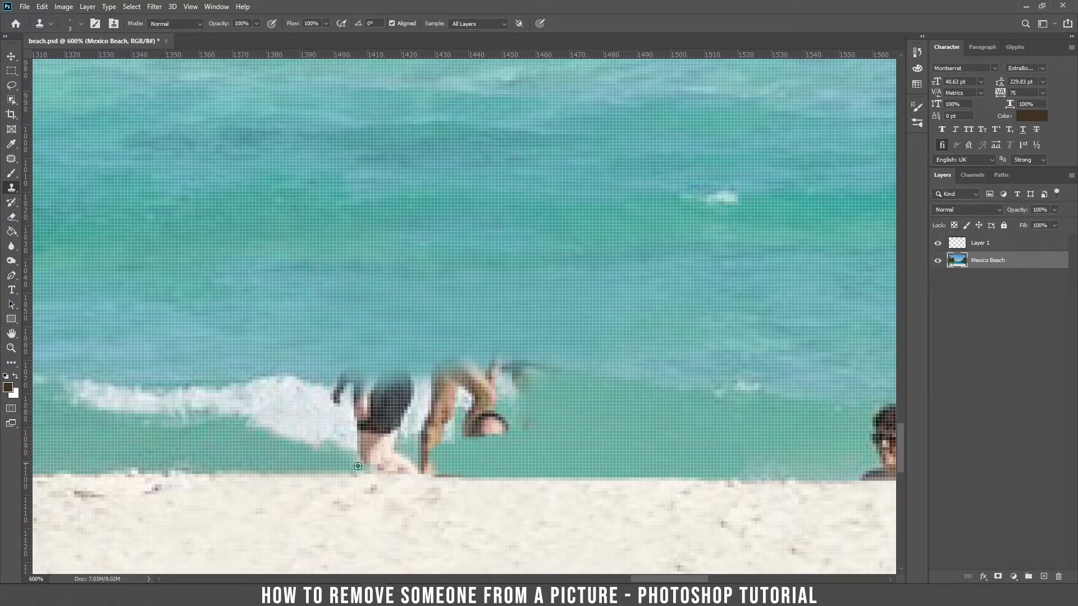
drag(361, 466, 488, 466)
alt+click(499, 466)
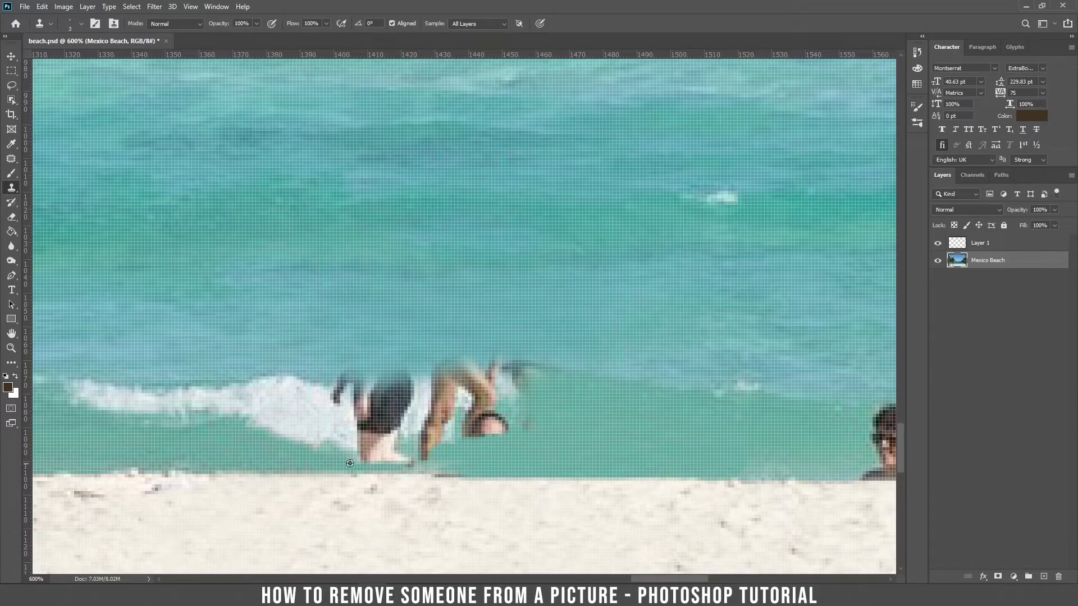
drag(448, 470, 411, 468)
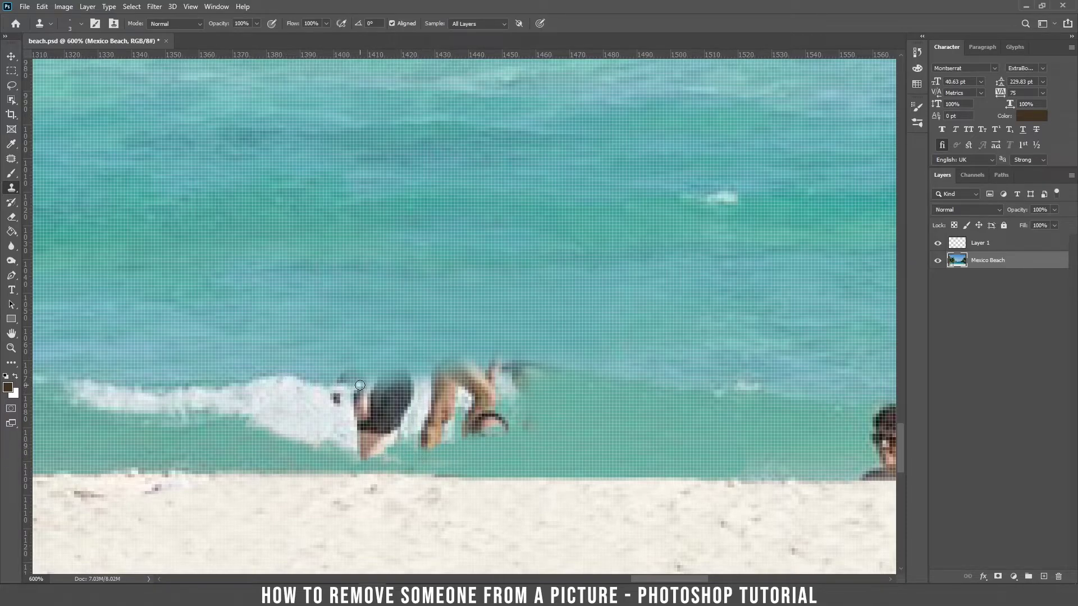
Set the clone brush to 12 px and clone wave foam over the group's remaining legs and black swimsuit.
right_click(394, 375)
text(12)
alt+click(306, 404)
mouse_move(373, 392)
mouse_down()
mouse_move(341, 397)
mouse_move(372, 420)
mouse_move(390, 403)
mouse_move(538, 385)
mouse_move(523, 380)
mouse_move(444, 444)
mouse_move(487, 425)
mouse_move(436, 438)
mouse_up()
right_click(346, 416)
click(380, 394)
key(Return)
drag(466, 478, 409, 471)
mouse_move(354, 444)
mouse_down()
mouse_move(426, 432)
mouse_move(402, 425)
mouse_move(409, 415)
mouse_move(461, 404)
mouse_move(421, 420)
mouse_move(427, 449)
mouse_move(481, 416)
mouse_up()
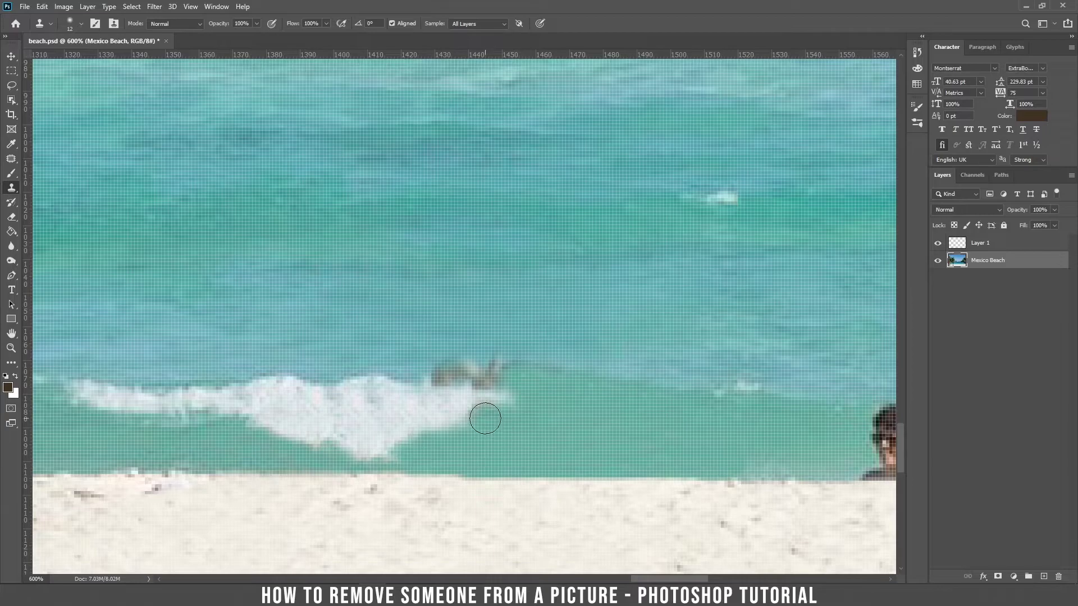
Clone sea water over the dark remnants at the foam's right end to finish the wave's edge.
alt+click(526, 382)
mouse_move(492, 373)
mouse_down()
mouse_move(443, 385)
mouse_move(460, 385)
mouse_move(450, 361)
mouse_move(426, 360)
mouse_move(537, 341)
mouse_move(492, 383)
mouse_move(511, 380)
mouse_move(498, 398)
mouse_up()
alt+click(532, 389)
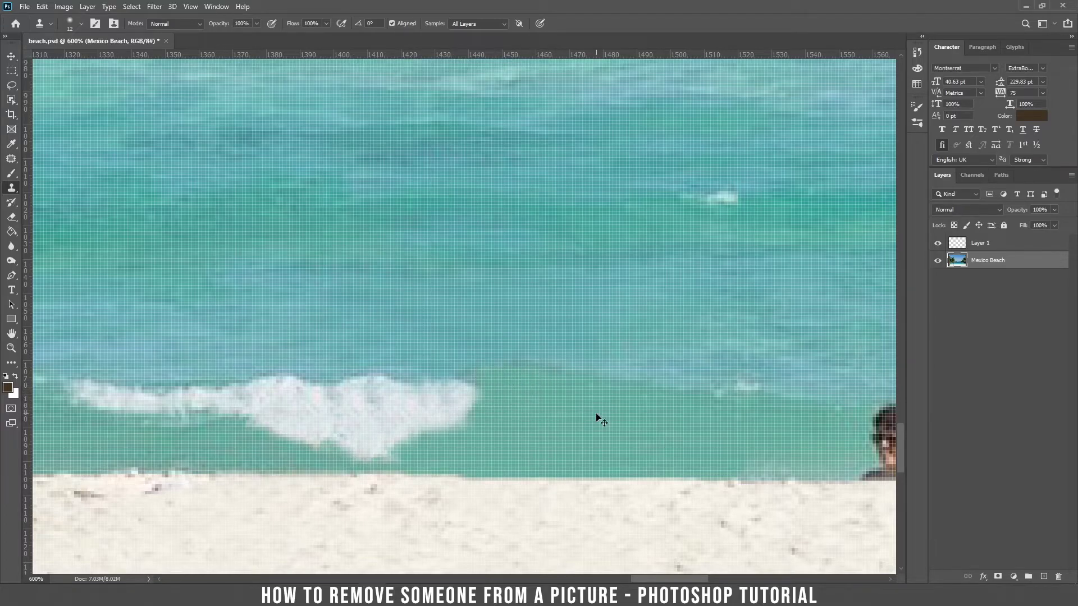
Try cloning sea water over the crowd near the right palm with a soft 53 px brush.
key(ctrl+1)
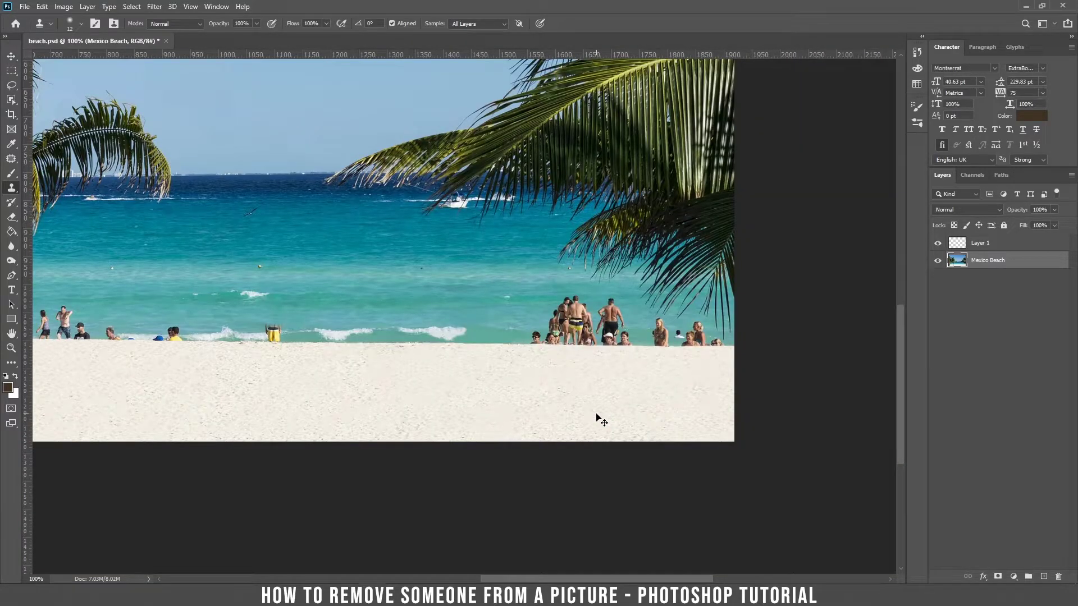
key(ctrl+plus)
key(ctrl+plus)
key(ctrl+plus)
drag(578, 313, 1, 291)
right_click(174, 234)
drag(239, 263, 253, 262)
alt+click(134, 164)
drag(151, 132, 349, 157)
alt+click(248, 147)
click(499, 293)
mouse_move(500, 293)
mouse_down()
mouse_move(468, 288)
mouse_move(494, 258)
mouse_move(662, 303)
mouse_up()
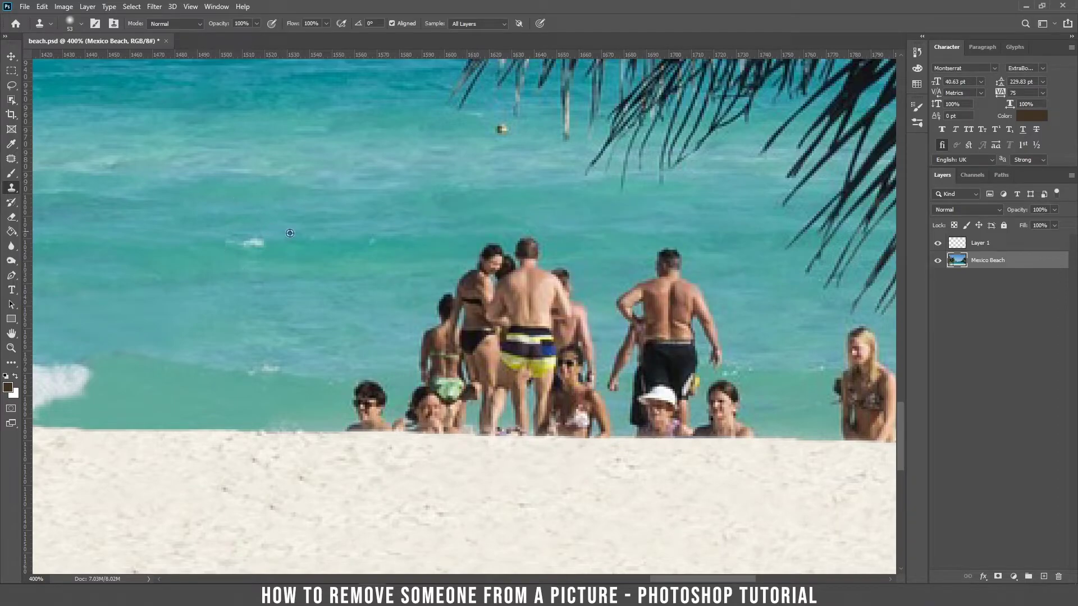
Set the clone brush to 40 px and clone sea water over the heads and backs of the crowd near the right palm.
right_click(325, 242)
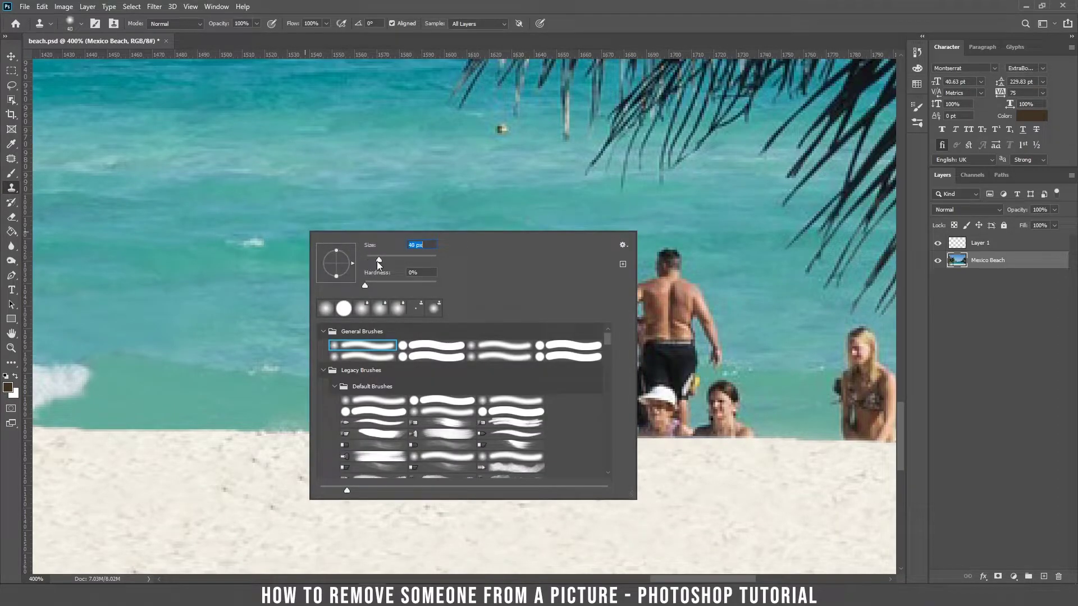
key(Return)
mouse_move(473, 282)
mouse_down()
mouse_move(534, 294)
mouse_move(464, 326)
mouse_move(592, 308)
mouse_up()
key(ctrl+z)
alt+click(420, 267)
mouse_move(504, 258)
mouse_down()
mouse_move(540, 250)
mouse_move(578, 286)
mouse_move(577, 313)
mouse_up()
Set the clone brush to 34 px and clone sea water over the man in black shorts' upper body and the crowd's waists.
right_click(504, 252)
text(34)
key(Return)
mouse_move(699, 312)
mouse_down()
mouse_move(638, 317)
mouse_move(644, 282)
mouse_move(621, 299)
mouse_move(595, 293)
mouse_move(557, 307)
mouse_move(604, 307)
mouse_up()
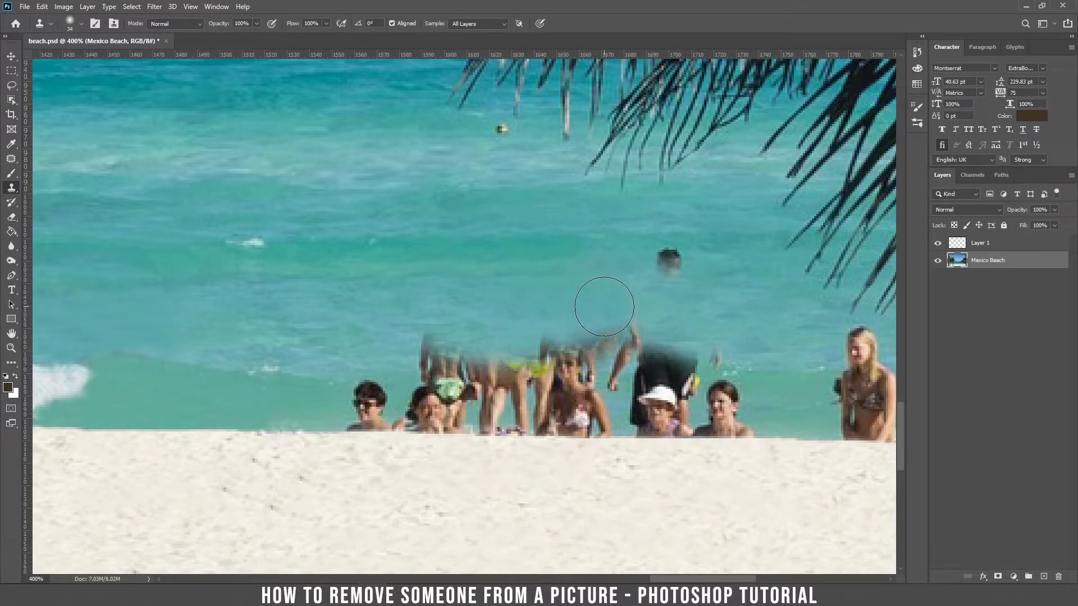
click(668, 258)
alt+click(385, 326)
mouse_move(418, 344)
mouse_down()
mouse_move(571, 327)
mouse_move(667, 326)
mouse_move(676, 337)
mouse_up()
alt+click(535, 325)
Set the clone brush to 10 px and clone sea water over the seated person with sunglasses and the stray arm remnant.
right_click(412, 324)
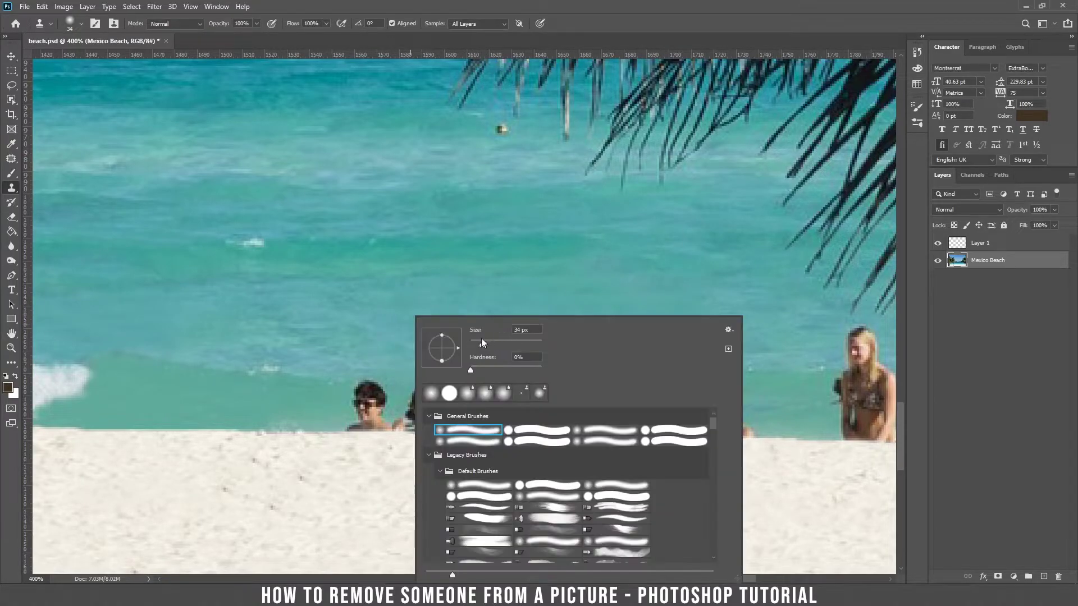
text(10)
key(Return)
drag(348, 399, 361, 392)
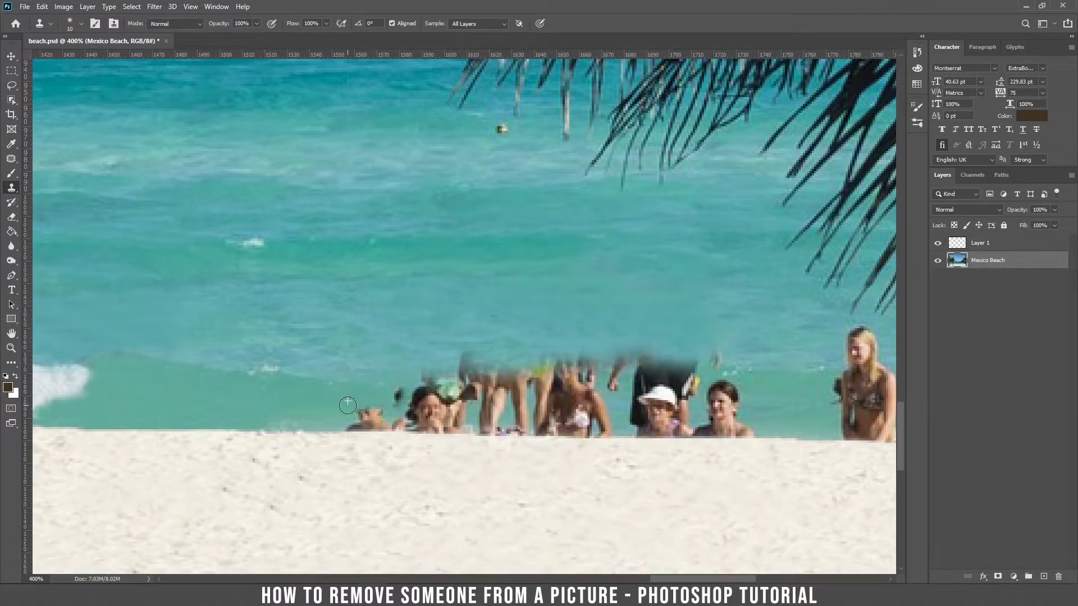
drag(711, 347, 718, 364)
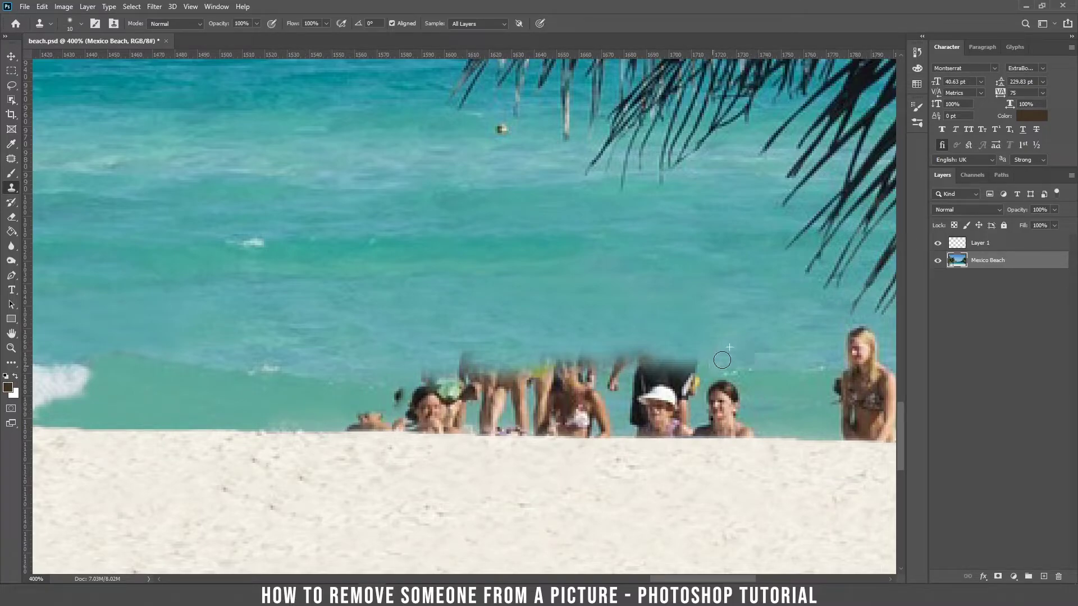
click(717, 338)
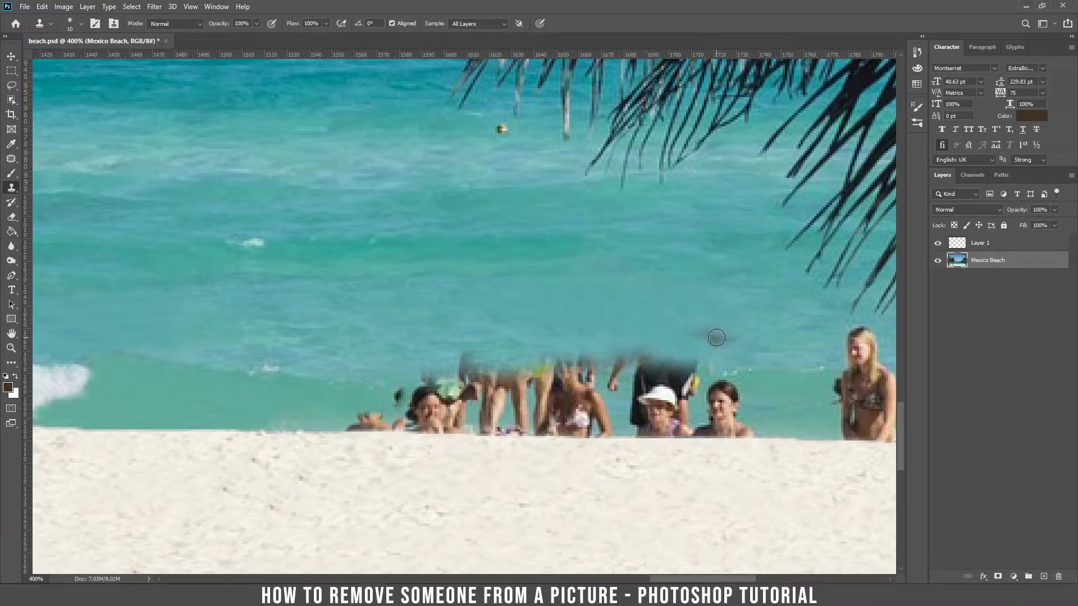
Clone sea water over the white-hatted woman, the dark-haired woman beside her and the man's black shorts.
alt+click(774, 392)
mouse_move(737, 389)
mouse_down()
mouse_move(709, 389)
mouse_move(708, 406)
mouse_move(611, 383)
mouse_move(628, 394)
mouse_up()
alt+click(772, 396)
alt+click(756, 406)
mouse_move(708, 411)
mouse_down()
mouse_move(733, 412)
mouse_move(568, 428)
mouse_move(620, 425)
mouse_move(651, 407)
mouse_move(634, 401)
mouse_move(653, 364)
mouse_up()
alt+click(764, 429)
alt+click(778, 425)
alt+click(743, 421)
alt+click(703, 404)
alt+click(623, 351)
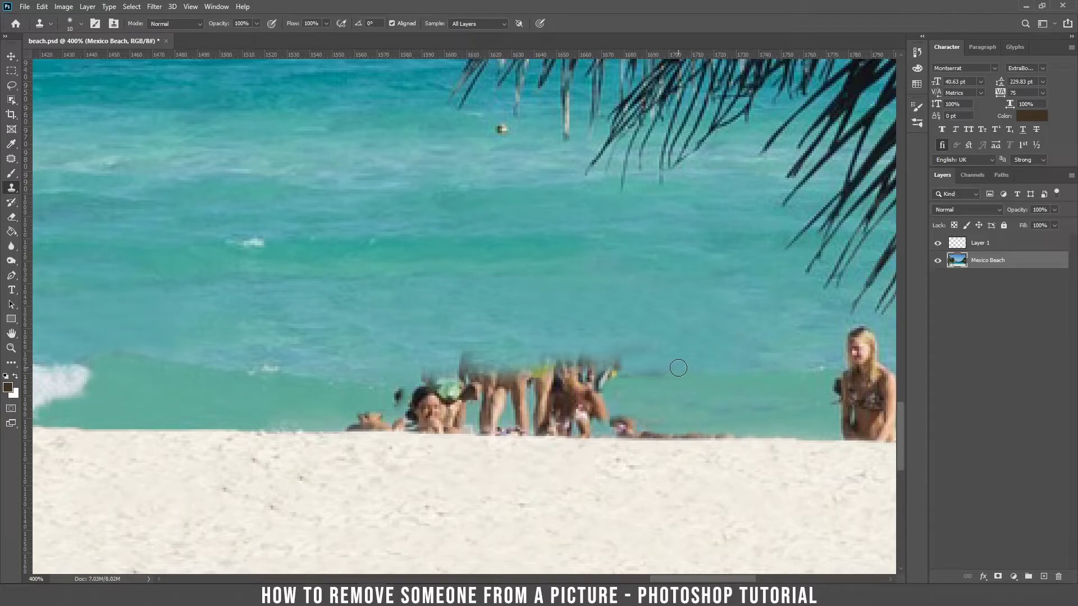
Clone sea water along the blurred upper edge of the crowd's remaining legs and shorts.
alt+click(649, 361)
drag(620, 363, 520, 365)
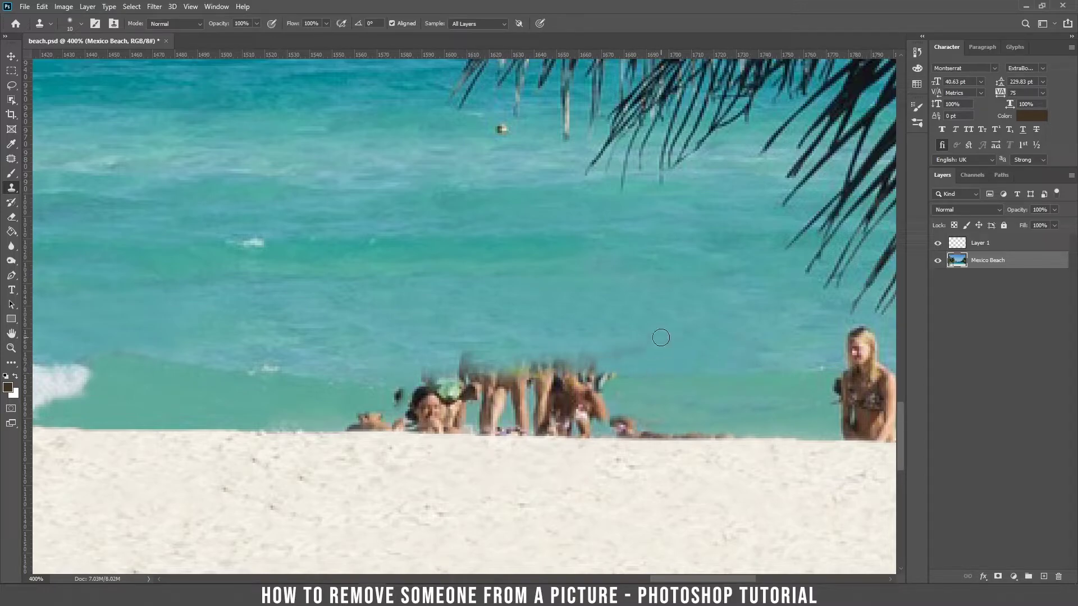
drag(610, 368, 587, 367)
mouse_move(604, 368)
mouse_down()
mouse_move(470, 361)
mouse_move(475, 369)
mouse_move(430, 372)
mouse_up()
alt+click(576, 353)
alt+click(615, 353)
alt+click(565, 349)
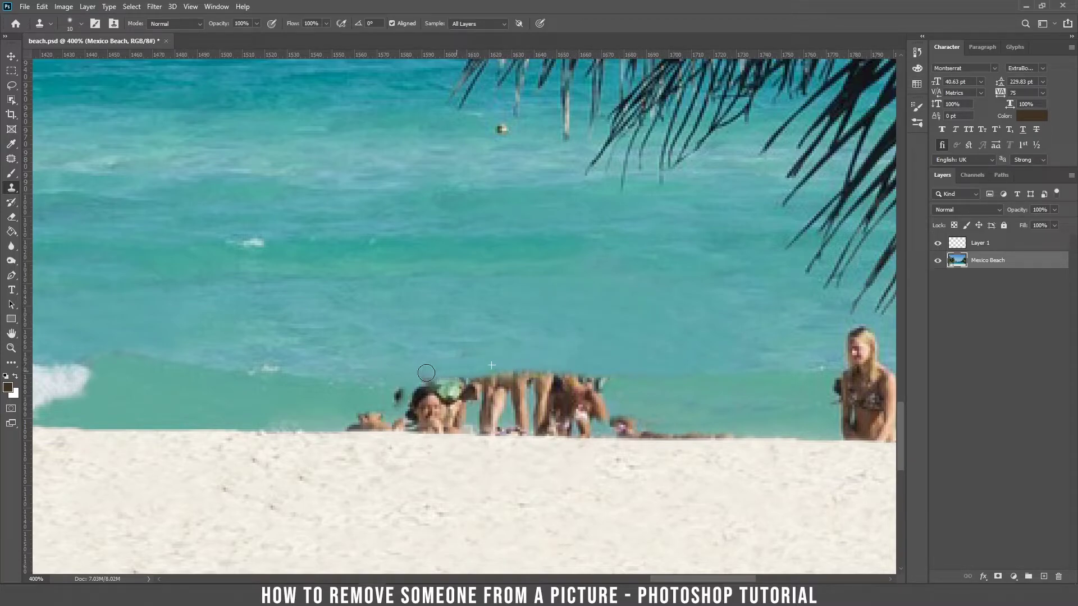
Clone sea water over the crowd's remaining legs, green bikini bottom and seated heads.
drag(636, 384, 501, 388)
alt+click(659, 389)
alt+click(356, 391)
drag(400, 396, 431, 398)
mouse_move(363, 413)
mouse_down()
mouse_move(586, 400)
mouse_move(558, 403)
mouse_up()
alt+click(332, 409)
alt+click(356, 414)
alt+click(626, 402)
alt+click(270, 405)
mouse_move(463, 397)
mouse_down()
mouse_move(499, 390)
mouse_move(424, 393)
mouse_move(451, 400)
mouse_up()
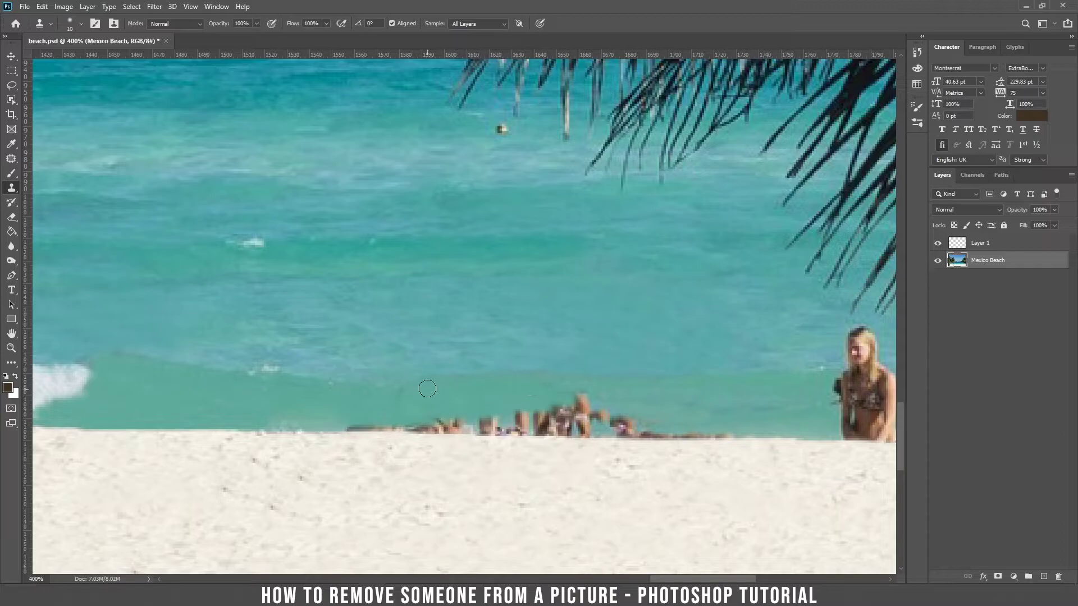
Clone sea water over the crowd's last body parts just above the sand.
alt+click(657, 414)
drag(646, 414, 536, 417)
drag(360, 421, 587, 406)
key(ctrl+z)
scroll(560, 361, up, 1)
drag(560, 361, 533, 144)
mouse_move(412, 238)
mouse_down()
mouse_move(590, 226)
mouse_move(609, 236)
mouse_move(534, 234)
mouse_up()
drag(615, 242, 634, 241)
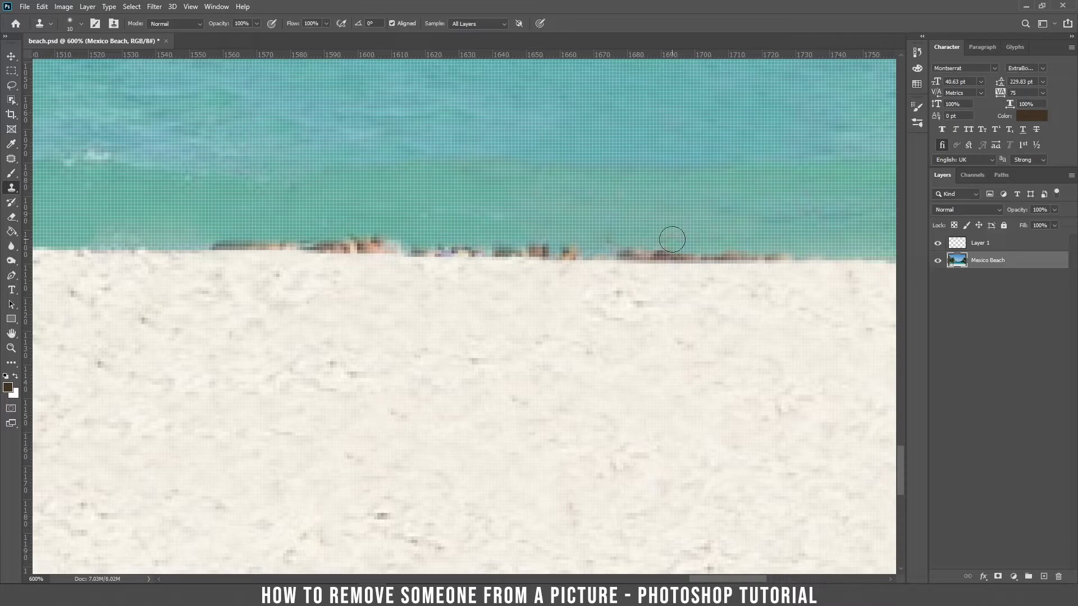
Clone sea water along the dark strip of remnants to thin it out at the shoreline.
alt+click(334, 220)
mouse_move(207, 241)
mouse_down()
mouse_move(365, 233)
mouse_move(308, 234)
mouse_up()
alt+click(426, 236)
drag(542, 239, 535, 241)
drag(624, 239, 653, 243)
Clone clean shoreline over the first stretch of the dark remnants where the crowd's bodies met the sand.
right_click(155, 255)
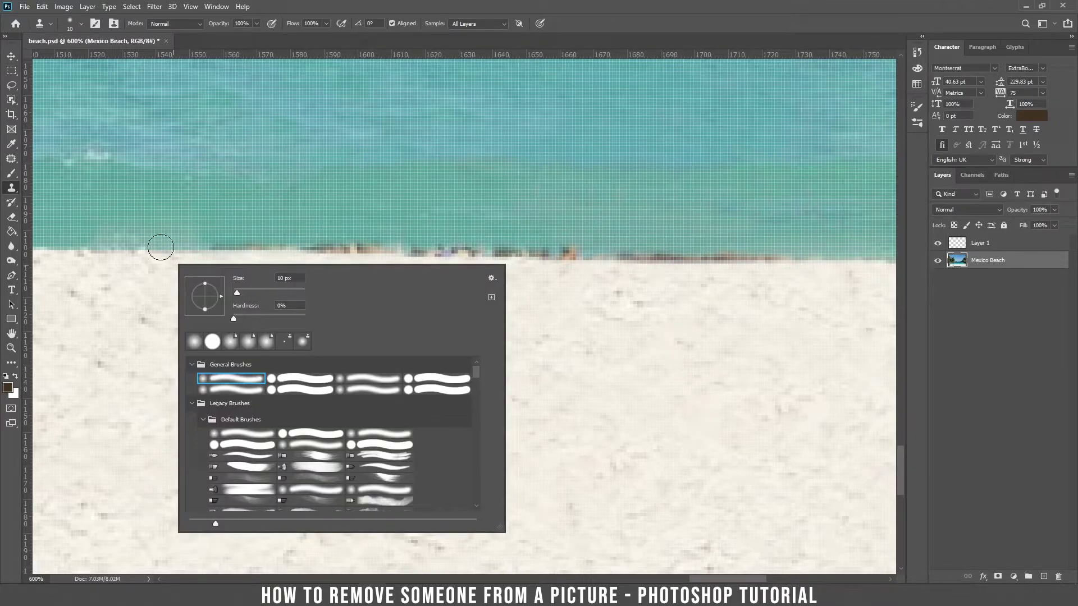
alt+click(163, 253)
drag(211, 249, 341, 248)
alt+click(229, 249)
mouse_move(267, 249)
mouse_down()
mouse_move(632, 267)
mouse_move(351, 320)
mouse_up()
alt+click(253, 249)
Clone the clean water's edge beside the woman in the bikini over the nearest stretch of dark remnants.
alt+click(484, 298)
drag(440, 300, 283, 301)
alt+click(476, 300)
alt+click(596, 304)
drag(572, 301, 511, 300)
alt+click(588, 299)
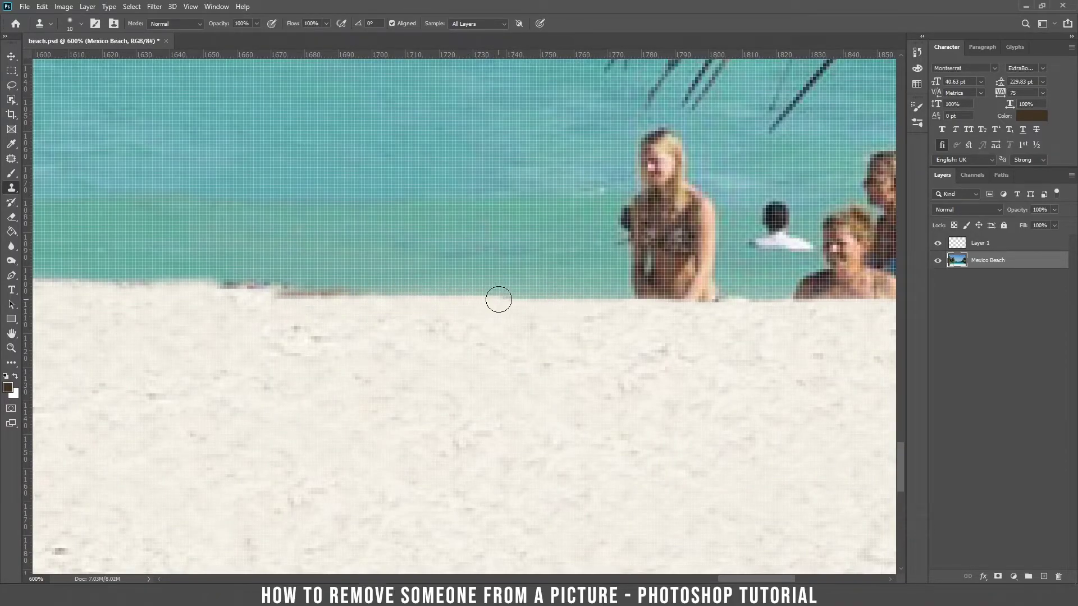
Clone shoreline and sea water over the final dark specks left along the sand's edge.
drag(497, 299, 463, 301)
drag(357, 299, 258, 300)
alt+click(355, 294)
drag(328, 290, 170, 267)
alt+click(306, 279)
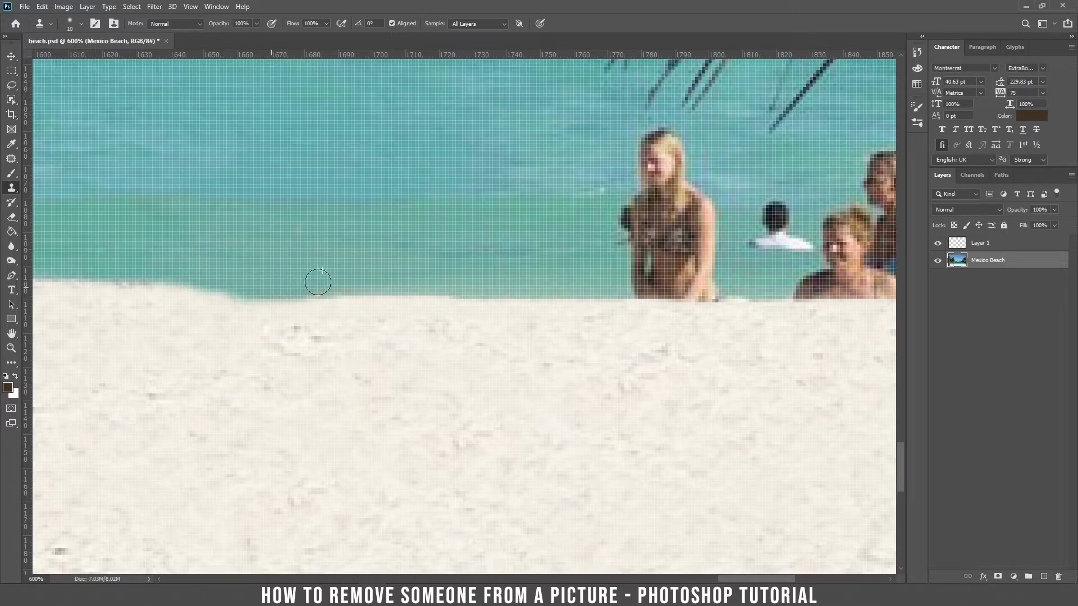
Adjust the brush and clone the sand's edge across the uneven step in the shoreline to smooth it.
key(ctrl+minus)
key(ctrl+minus)
key(ctrl+minus)
key(ctrl+minus)
key(ctrl+minus)
key(ctrl+plus)
key(ctrl+plus)
key(ctrl+plus)
drag(360, 278, 519, 296)
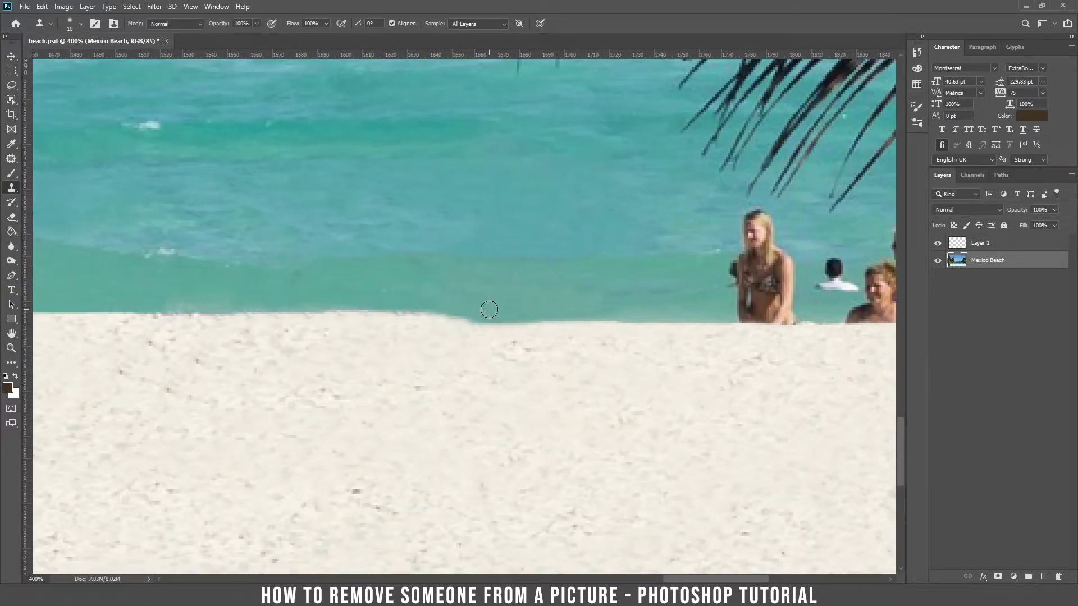
right_click(415, 300)
click(454, 382)
mouse_move(340, 299)
mouse_down()
mouse_move(627, 309)
mouse_move(279, 302)
mouse_move(611, 313)
mouse_move(529, 307)
mouse_up()
Undo the last shoreline strokes, readjust the brush and resample the water's edge to touch up the stretch before the woman.
drag(218, 305, 524, 320)
key(ctrl+z)
drag(663, 310, 651, 312)
key(ctrl+z)
right_click(646, 304)
click(663, 381)
alt+click(604, 308)
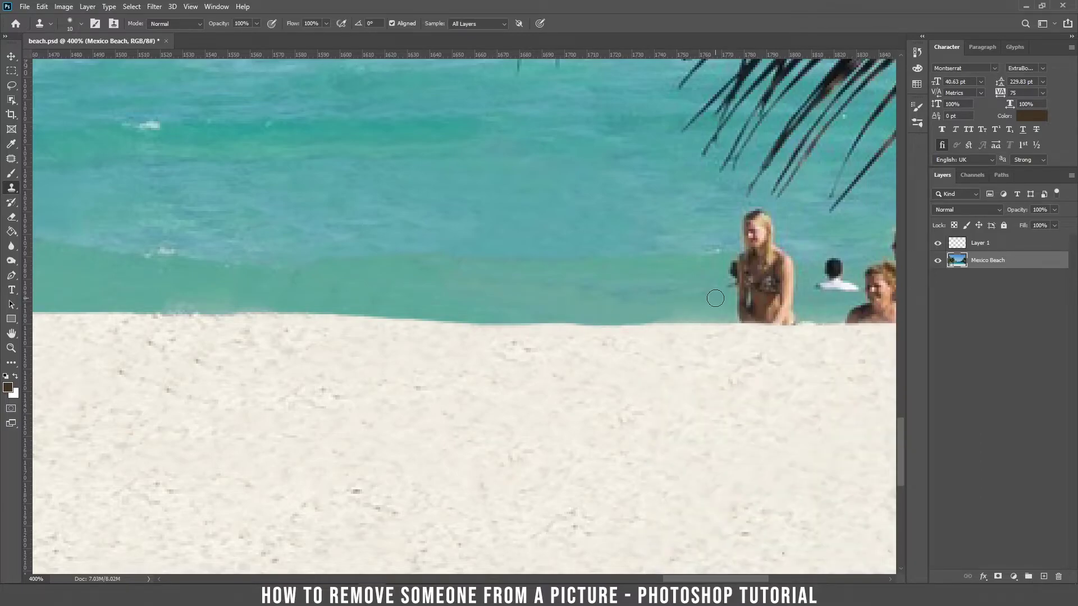
Clone sea water over the blonde woman in the bikini at the shoreline.
key(ctrl+1)
key(ctrl+plus)
key(ctrl+plus)
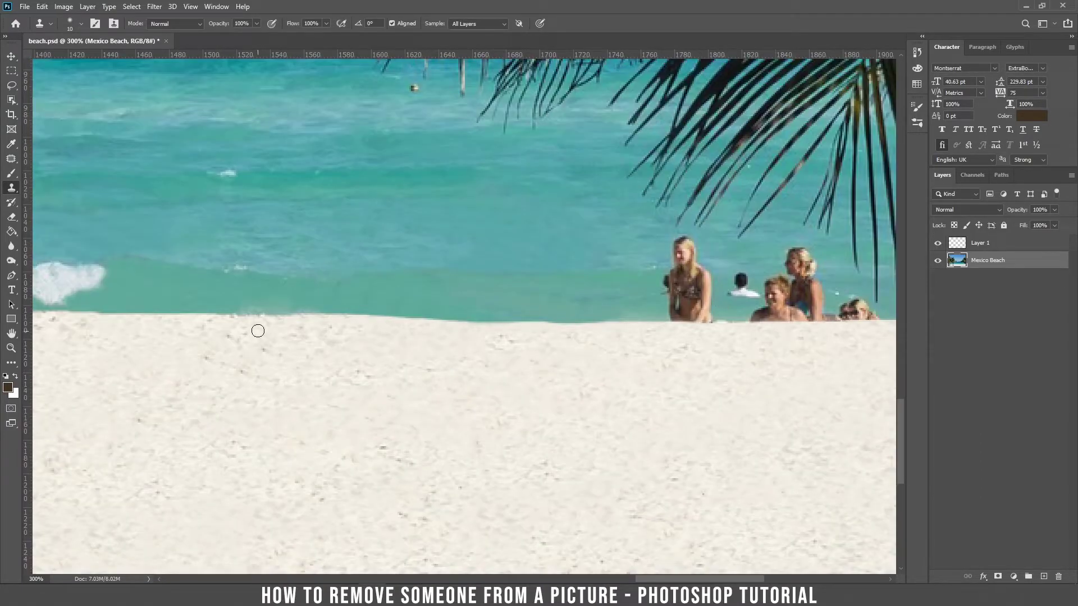
drag(265, 335, 507, 347)
drag(758, 331, 402, 332)
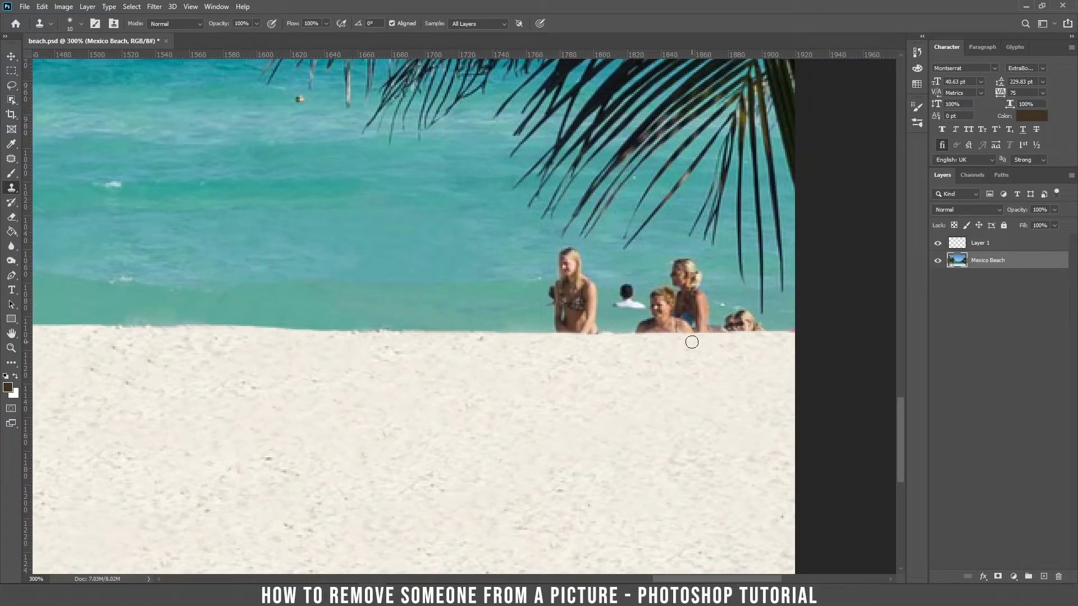
right_click(398, 261)
alt+click(397, 261)
mouse_move(568, 267)
mouse_down()
mouse_move(573, 286)
mouse_move(676, 279)
mouse_move(569, 291)
mouse_up()
alt+click(346, 285)
Clone sea water over the remaining bathers under the palm fronds with an 18 px brush.
right_click(459, 299)
drag(496, 327, 488, 327)
alt+click(415, 308)
mouse_move(572, 312)
mouse_down()
mouse_move(718, 312)
mouse_move(653, 309)
mouse_up()
alt+click(433, 309)
mouse_move(731, 312)
mouse_down()
mouse_move(646, 316)
mouse_move(737, 314)
mouse_up()
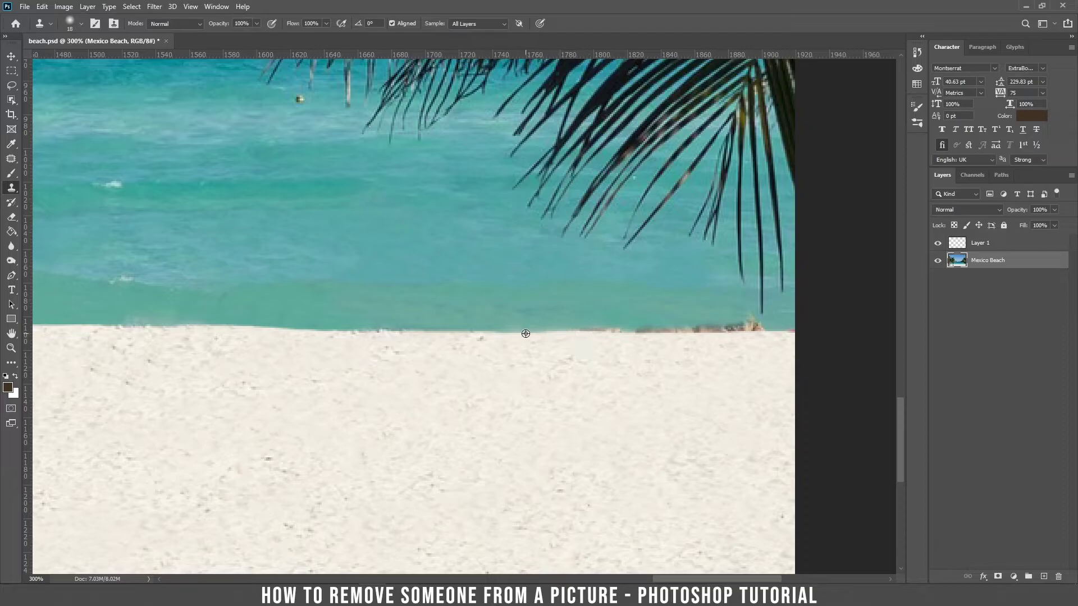
Clone clean shoreline over the brown remnants of the bathers beneath the palm fronds.
drag(585, 330, 775, 334)
drag(642, 329, 827, 345)
alt+click(633, 321)
drag(714, 324, 855, 338)
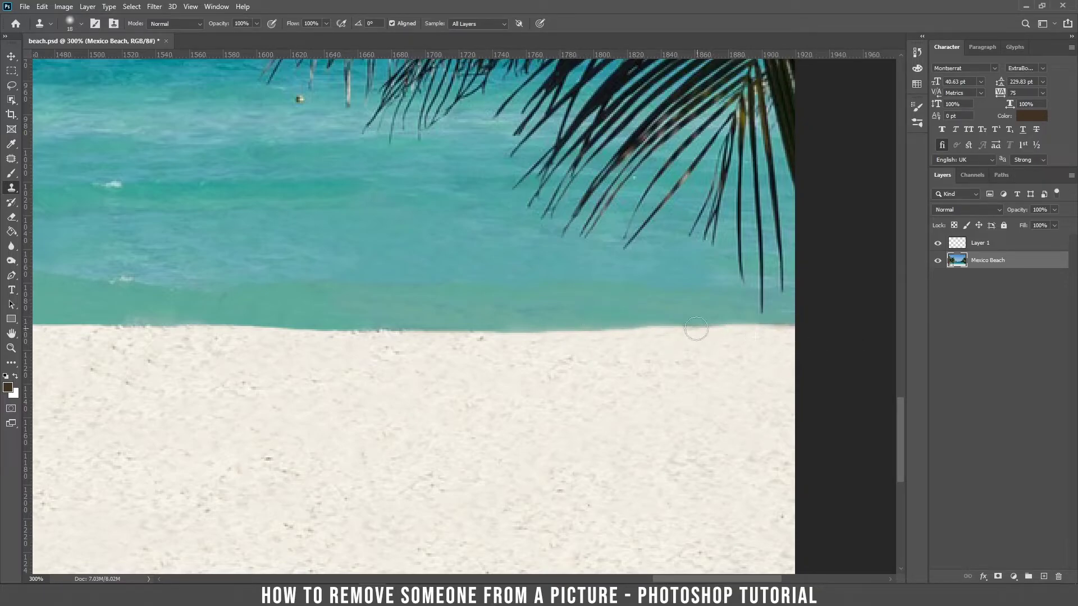
Clone textured shoreline from the far end of the beach onto the smooth sand edge near the photo's border.
alt+click(147, 328)
mouse_move(712, 325)
mouse_down()
mouse_move(694, 326)
mouse_move(710, 326)
mouse_up()
alt+click(130, 329)
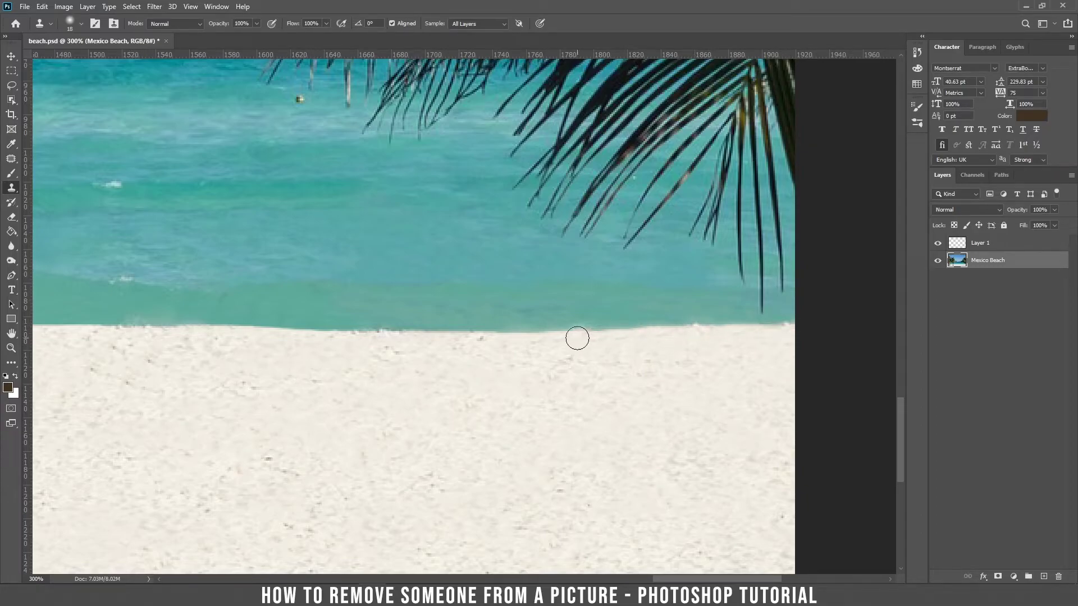
alt+click(478, 340)
Clone white foam at the gap between the two breaking waves to extend the first wave's crest.
drag(246, 322, 769, 310)
mouse_move(765, 351)
mouse_down()
mouse_move(284, 351)
mouse_move(660, 284)
mouse_move(860, 280)
mouse_up()
key(ctrl+minus)
key(ctrl+minus)
key(ctrl+plus)
key(ctrl+plus)
key(ctrl+plus)
key(ctrl+plus)
drag(196, 275, 598, 270)
alt+click(572, 236)
click(540, 245)
alt+click(453, 240)
drag(492, 238, 532, 225)
Clone sea water above the extended wave crest and foam into its lower part.
alt+click(593, 155)
mouse_move(498, 188)
mouse_down()
mouse_move(524, 179)
mouse_move(476, 197)
mouse_move(533, 195)
mouse_move(464, 203)
mouse_move(540, 199)
mouse_up()
alt+click(581, 181)
alt+click(451, 236)
mouse_move(484, 231)
mouse_down()
mouse_move(558, 223)
mouse_move(584, 249)
mouse_move(484, 272)
mouse_up()
Clone the sand's edge along the uneven shoreline below the extended wave.
alt+click(612, 276)
drag(564, 274, 469, 279)
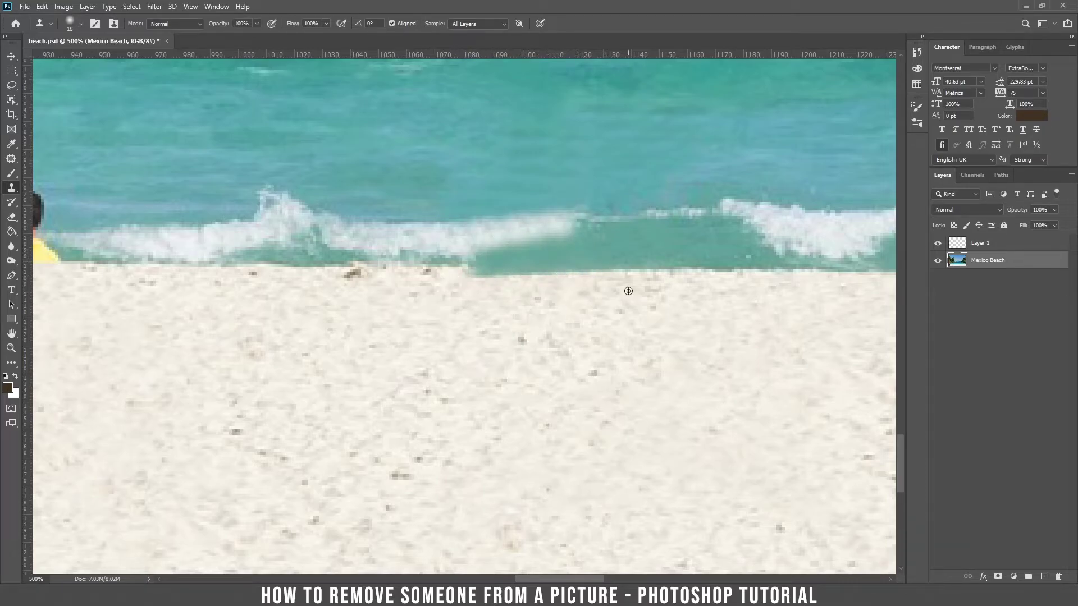
alt+click(568, 268)
drag(562, 270, 479, 272)
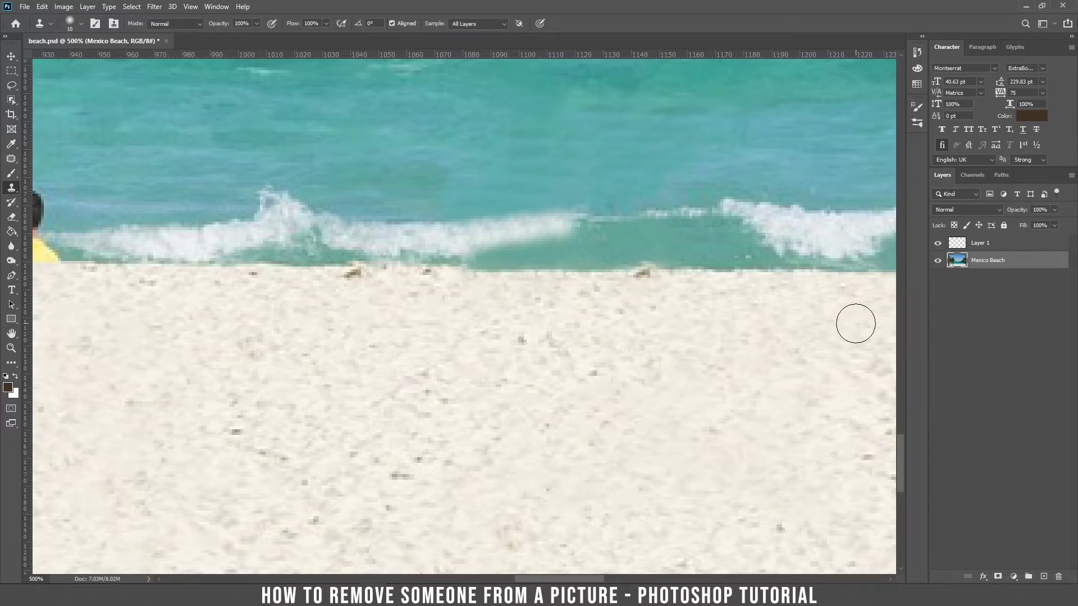
Set the Clone Stamp brush to 10 px and clone the sand's edge below the yellow-shirted man and neighbouring blue cap.
key(ctrl+minus)
key(ctrl+minus)
key(ctrl+minus)
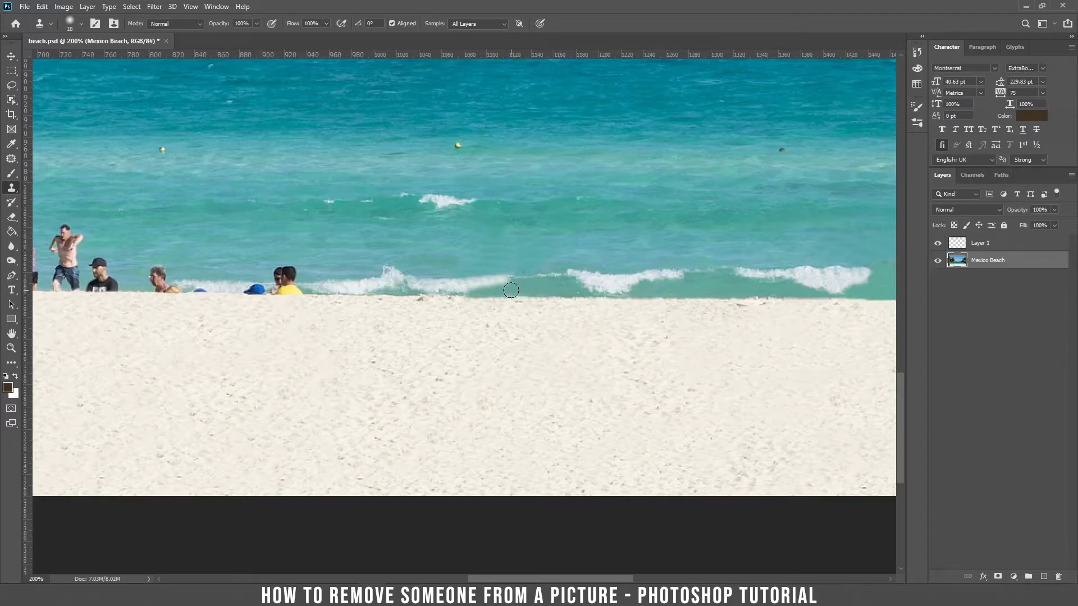
drag(417, 264, 703, 268)
key(ctrl+plus)
key(ctrl+plus)
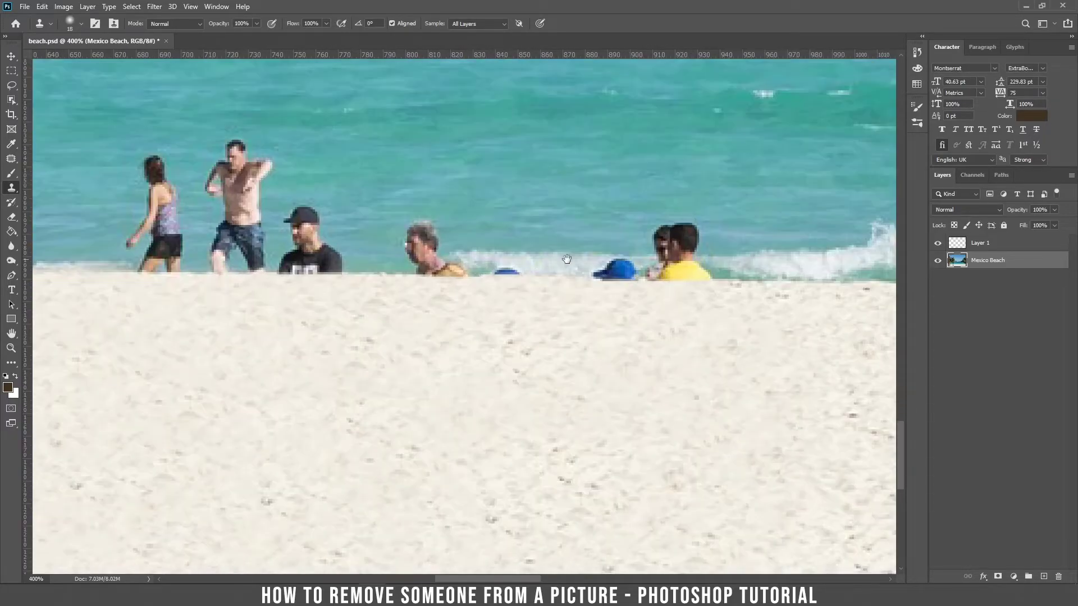
drag(549, 262, 289, 349)
right_click(478, 310)
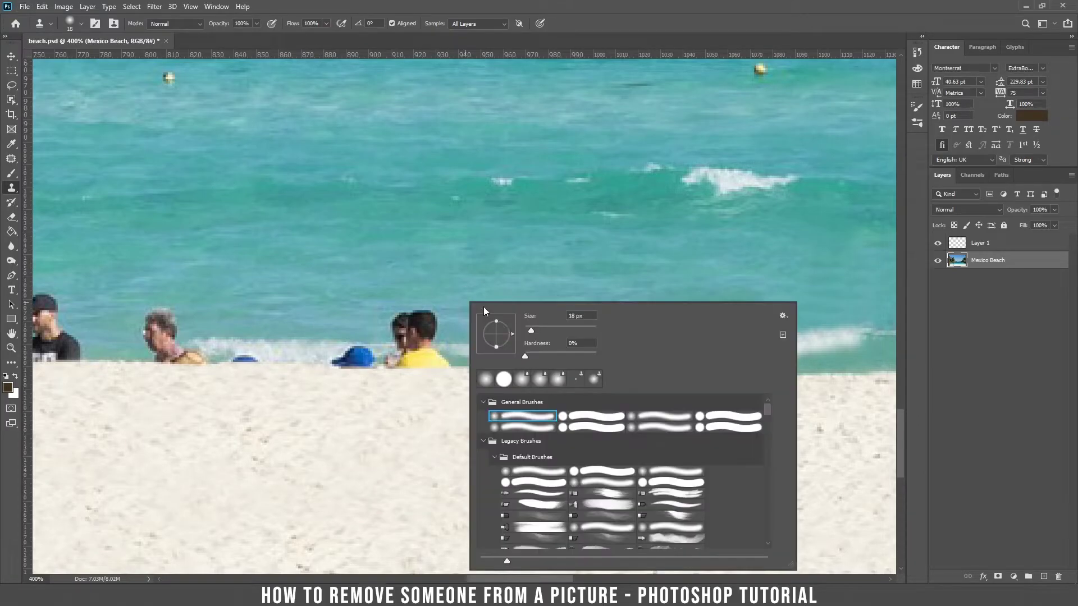
key(Return)
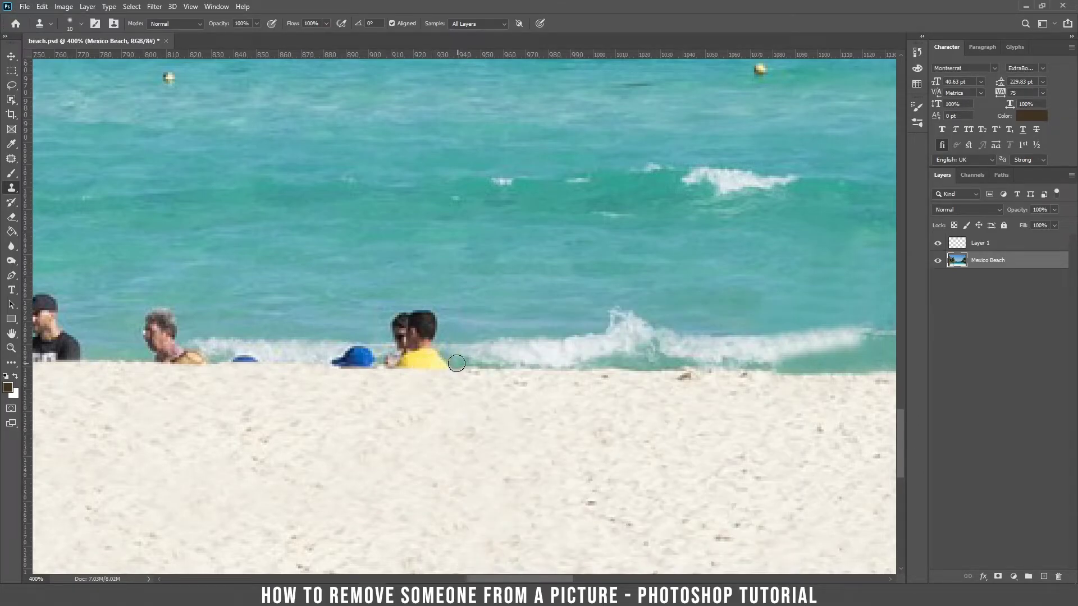
mouse_move(464, 368)
mouse_down()
mouse_move(319, 364)
mouse_move(439, 373)
mouse_up()
alt+click(310, 365)
alt+click(302, 363)
alt+click(309, 378)
drag(369, 375, 477, 378)
Clone wave foam and sea water over the blue cap and the two men beside it.
alt+click(315, 354)
drag(341, 356, 377, 352)
alt+click(344, 351)
alt+click(497, 352)
mouse_move(477, 352)
mouse_down()
mouse_move(377, 349)
mouse_move(425, 348)
mouse_move(400, 349)
mouse_move(454, 329)
mouse_move(386, 324)
mouse_move(414, 311)
mouse_move(436, 332)
mouse_move(384, 348)
mouse_up()
alt+click(454, 327)
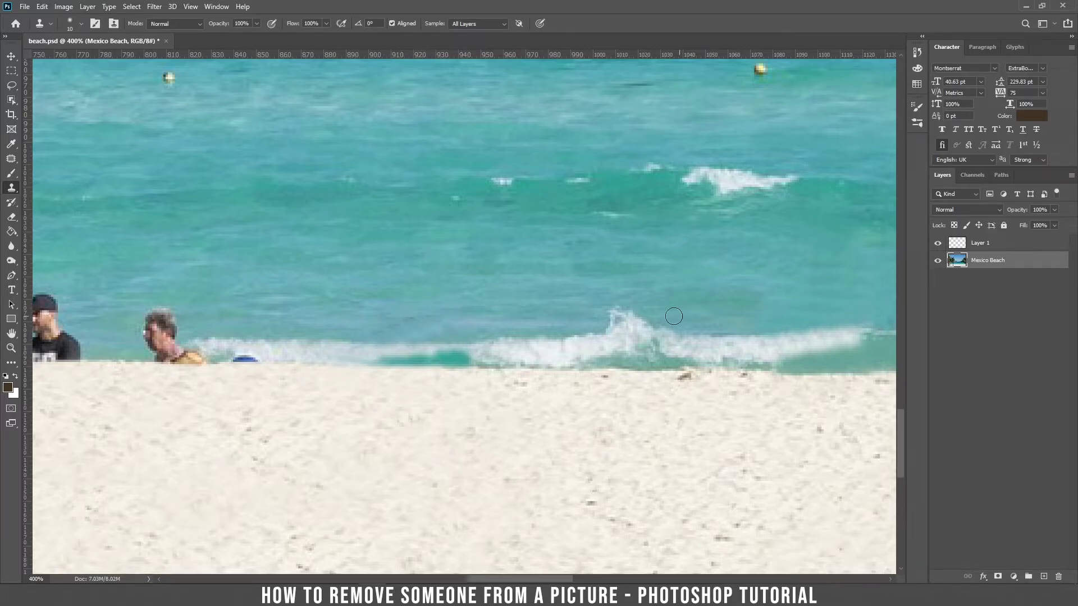
Set the Clone Stamp brush size to 6 px.
key(ctrl+plus)
key(ctrl+plus)
right_click(452, 362)
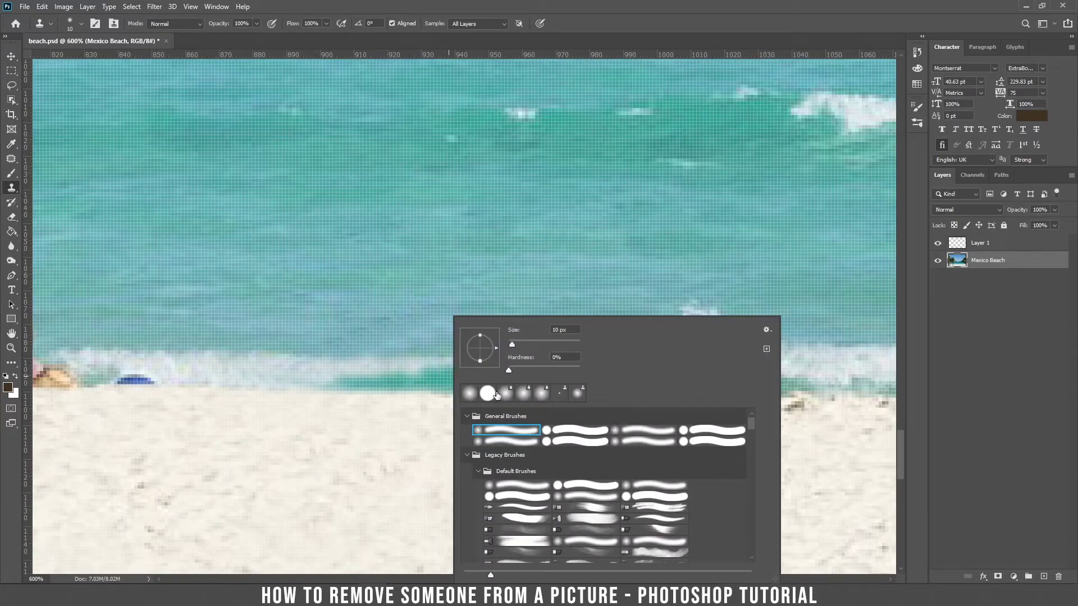
text(6)
key(Return)
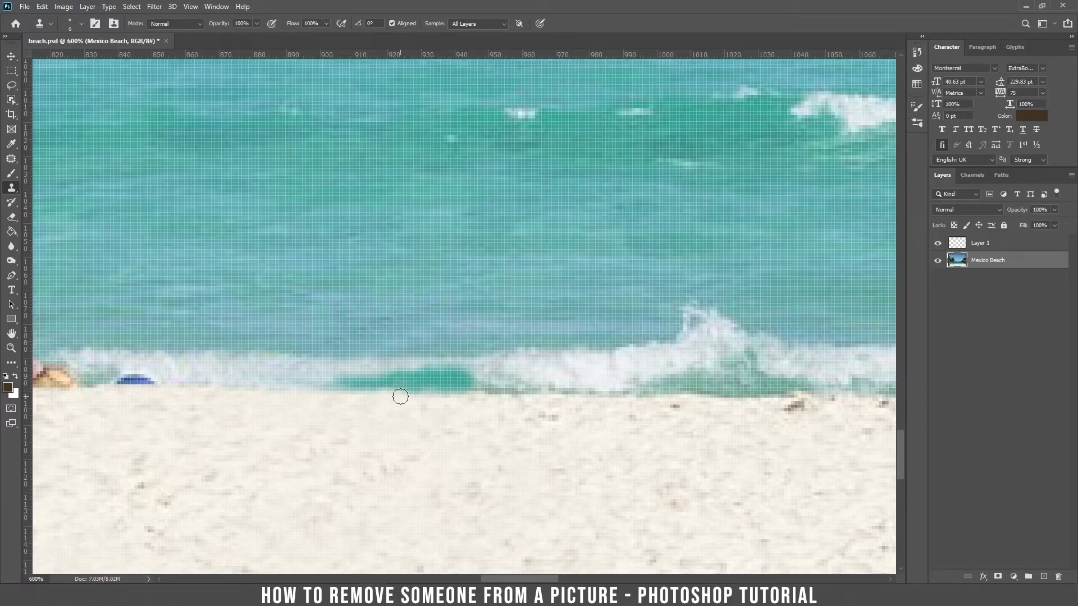
Patch the bald swimmer and the small dark objects near him with sea water using the Patch tool.
key(ctrl+1)
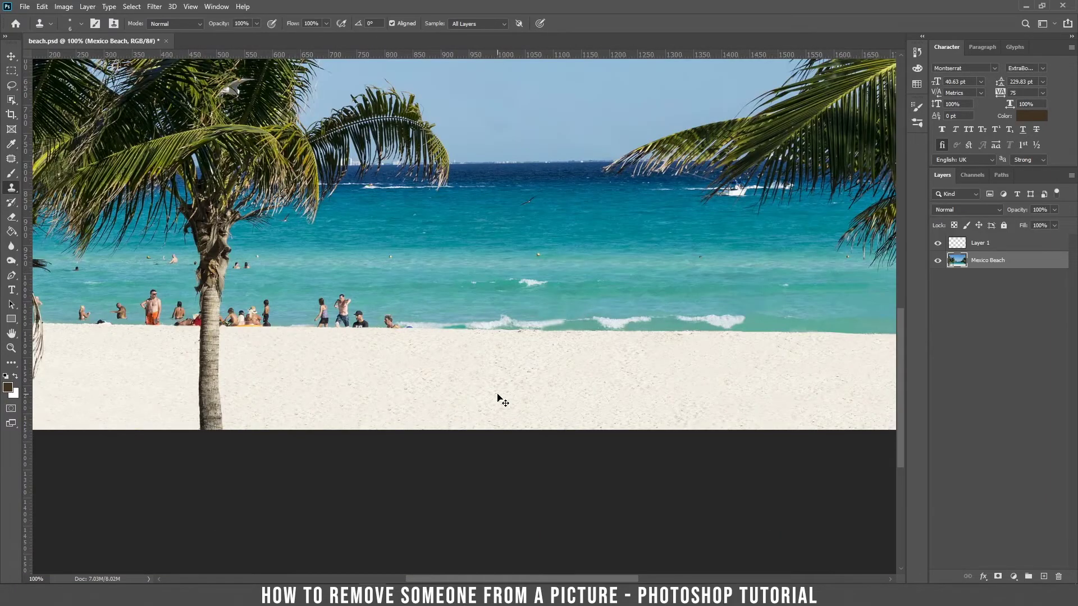
drag(486, 332, 813, 301)
key(ctrl+plus)
key(ctrl+plus)
key(ctrl+plus)
drag(508, 269, 373, 347)
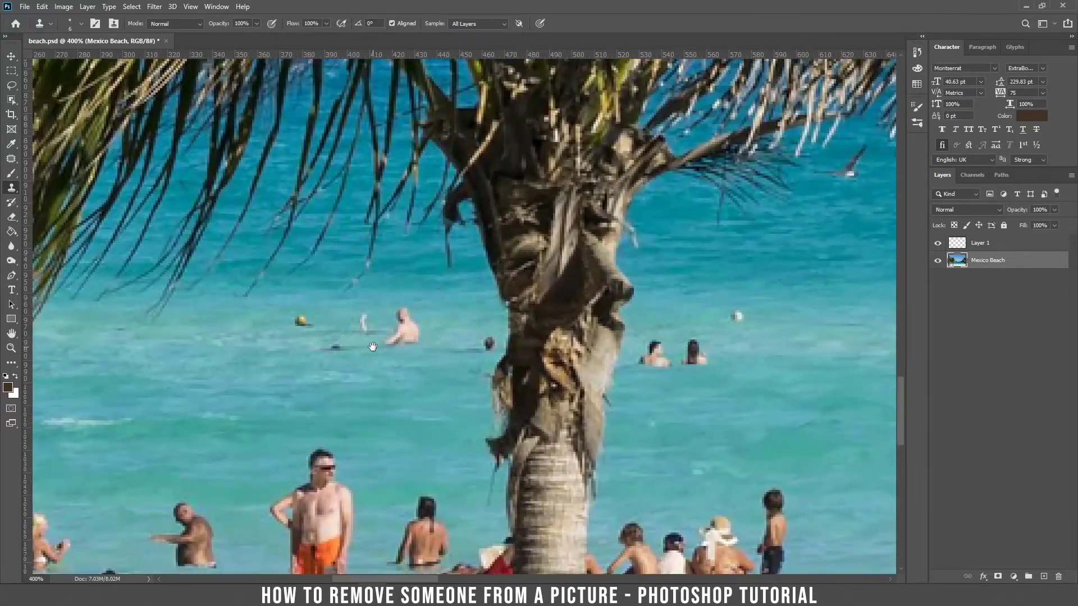
click(11, 159)
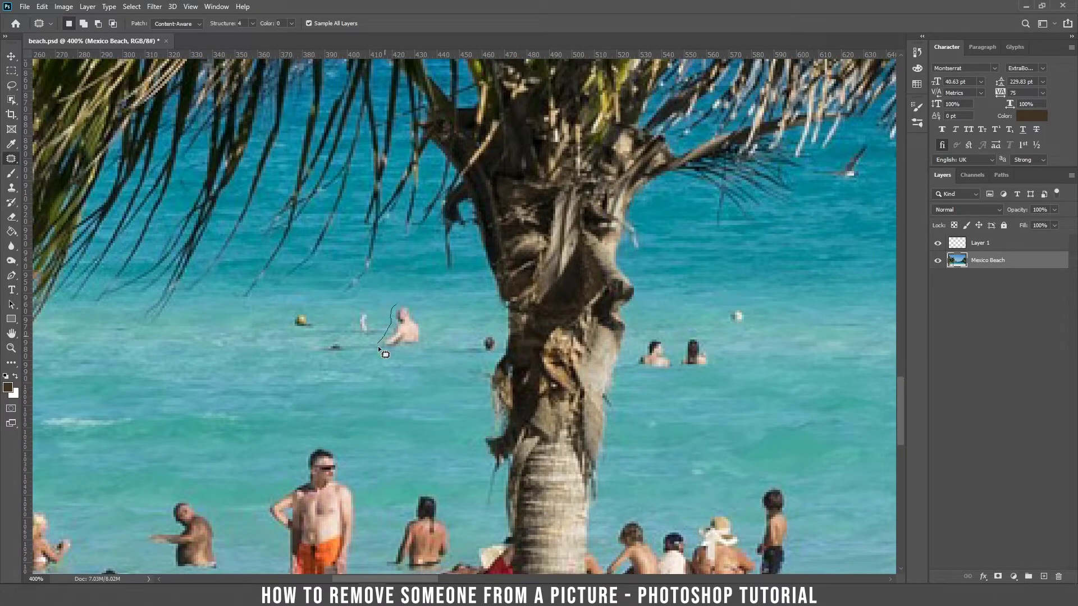
drag(400, 304, 354, 347)
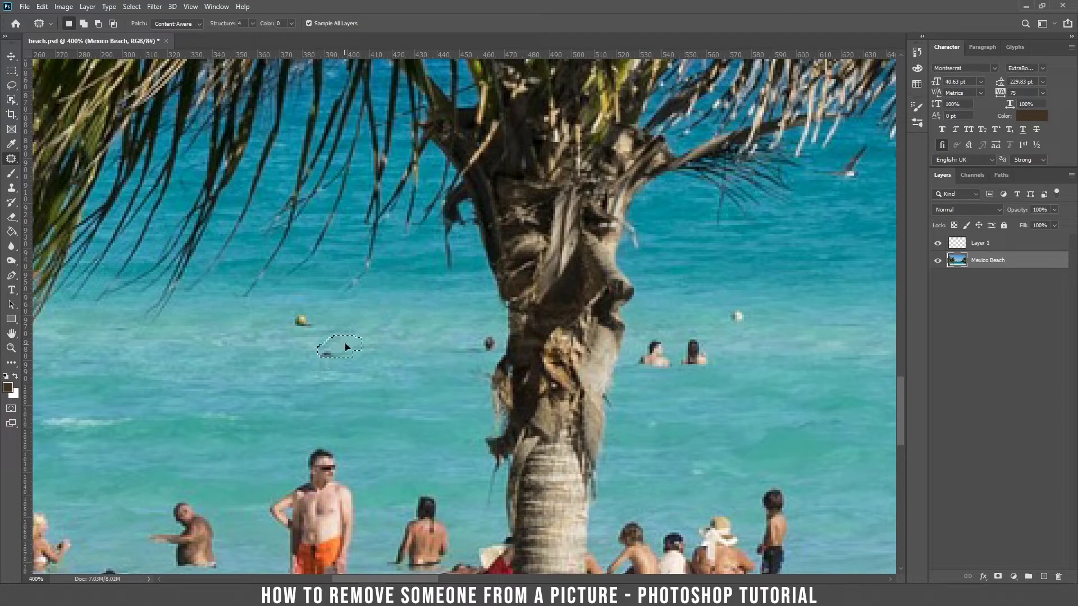
drag(489, 335, 452, 355)
key(ctrl+d)
Patch the two swimmers beside the palm trunk with clean sea water.
drag(698, 341, 471, 355)
drag(483, 368, 540, 369)
key(ctrl+d)
drag(430, 393, 449, 355)
drag(445, 372, 499, 373)
key(ctrl+d)
Patch the walking woman in the tank top and black shorts with clean sea water.
mouse_move(564, 341)
mouse_down()
mouse_move(438, 271)
mouse_move(338, 243)
mouse_up()
drag(741, 336, 419, 279)
drag(381, 332, 530, 282)
drag(367, 289, 365, 323)
drag(399, 285, 367, 289)
drag(382, 343, 241, 340)
key(ctrl+d)
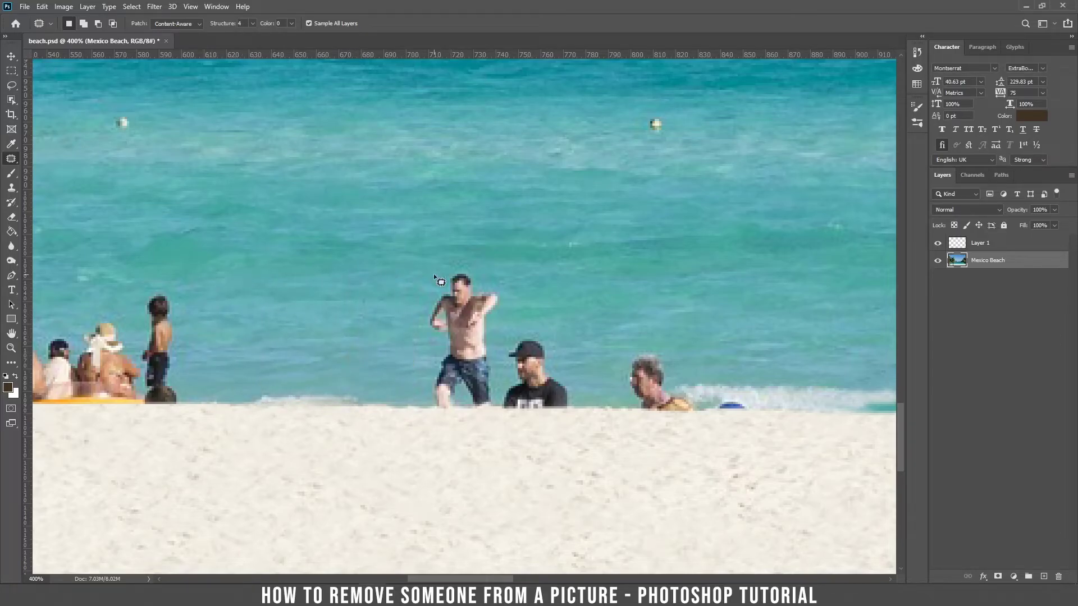
Patch the shirtless man in the blue shorts with clean sea water.
drag(452, 267, 427, 388)
drag(477, 280, 452, 266)
drag(459, 313, 382, 310)
key(ctrl+d)
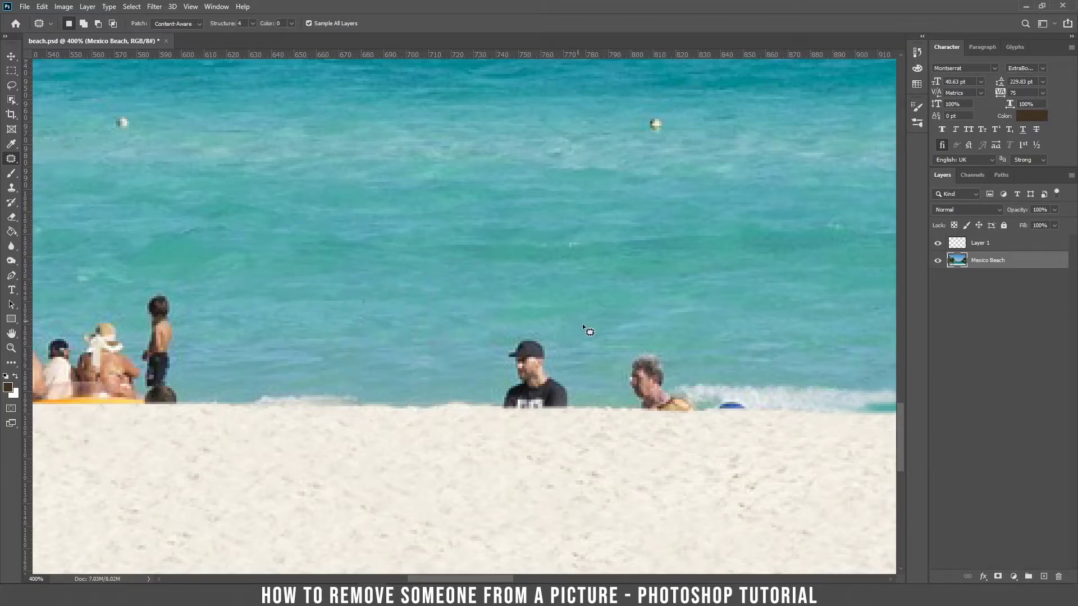
Patch the seated man in the black cap with sea water and clean up his remnants at the shoreline.
drag(570, 313, 348, 261)
drag(303, 274, 297, 279)
drag(281, 329, 305, 275)
drag(324, 312, 372, 315)
key(ctrl+d)
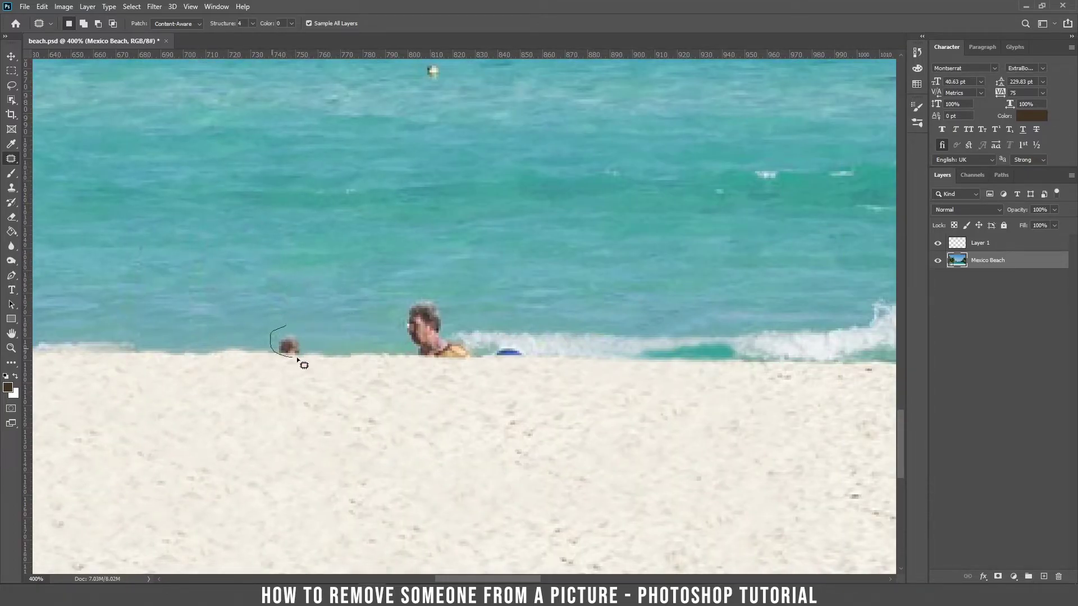
click(11, 187)
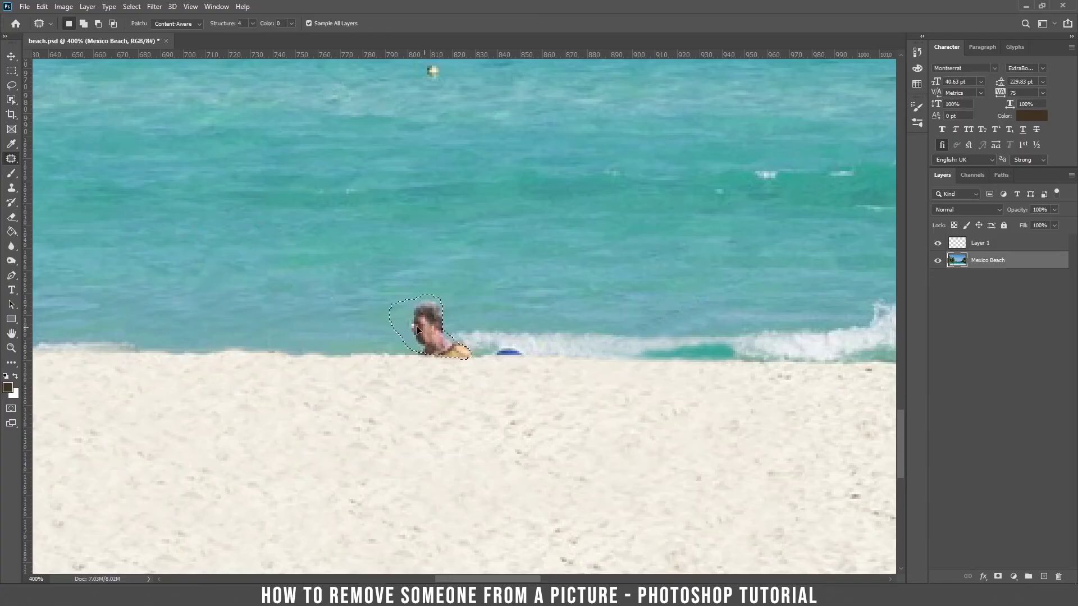
Patch the grey-haired person and the leftover strip at the sand's edge with sea water.
drag(416, 325, 355, 301)
drag(439, 361, 449, 355)
drag(425, 355, 409, 342)
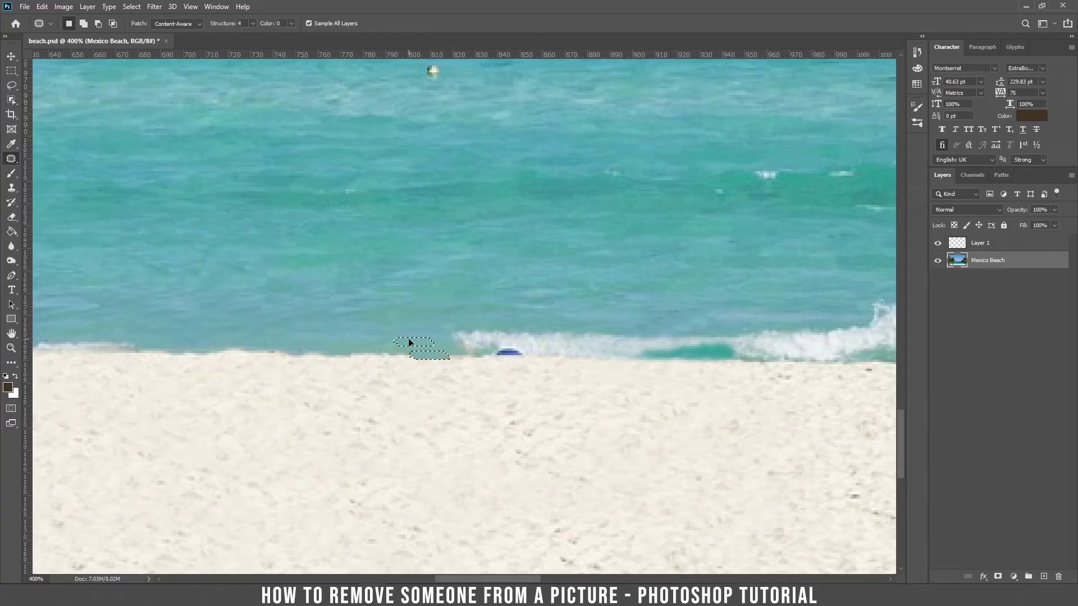
key(ctrl+d)
Patch the blue cap in the wave foam with the foam beside it.
drag(490, 352, 519, 349)
drag(507, 353, 528, 355)
key(ctrl+d)
key(ctrl+minus)
key(ctrl+minus)
key(ctrl+minus)
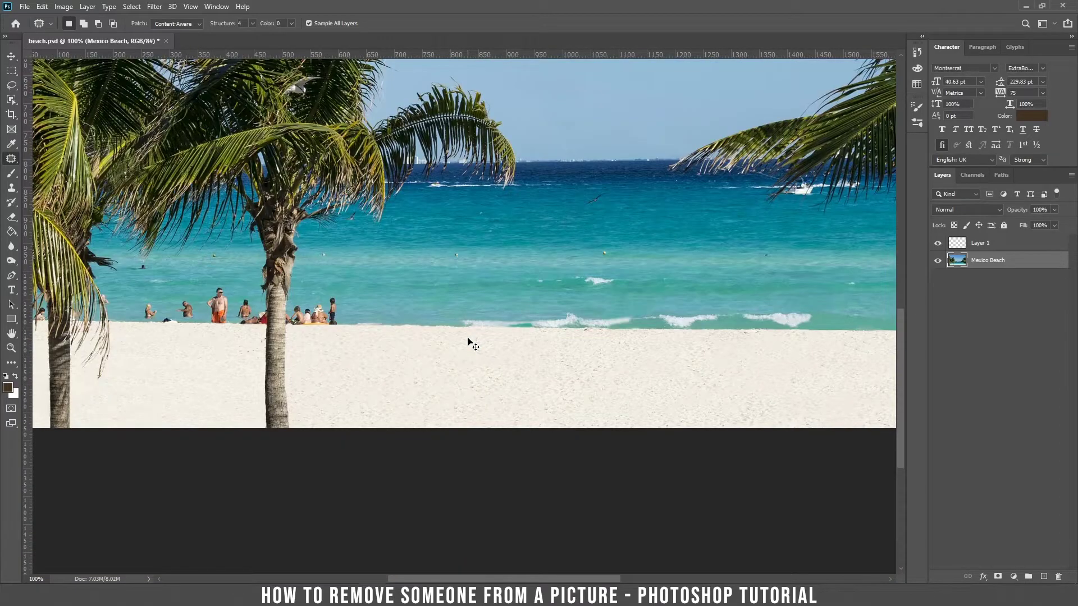
Clone clean pixels over the brownish remnant where the wave foam begins at the sand's edge.
key(ctrl+plus)
key(ctrl+plus)
key(ctrl+plus)
click(12, 188)
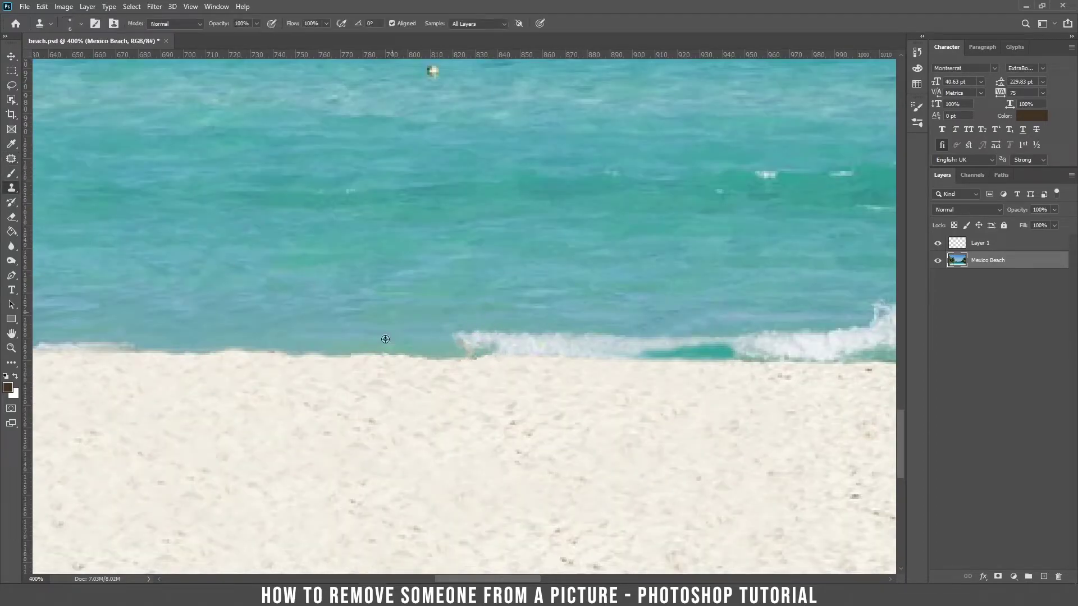
mouse_move(460, 336)
mouse_down()
mouse_move(471, 353)
mouse_move(463, 344)
mouse_up()
Patch the standing child and the seated group beside the middle palm trunk with clean sea water.
drag(250, 307, 548, 290)
key(j)
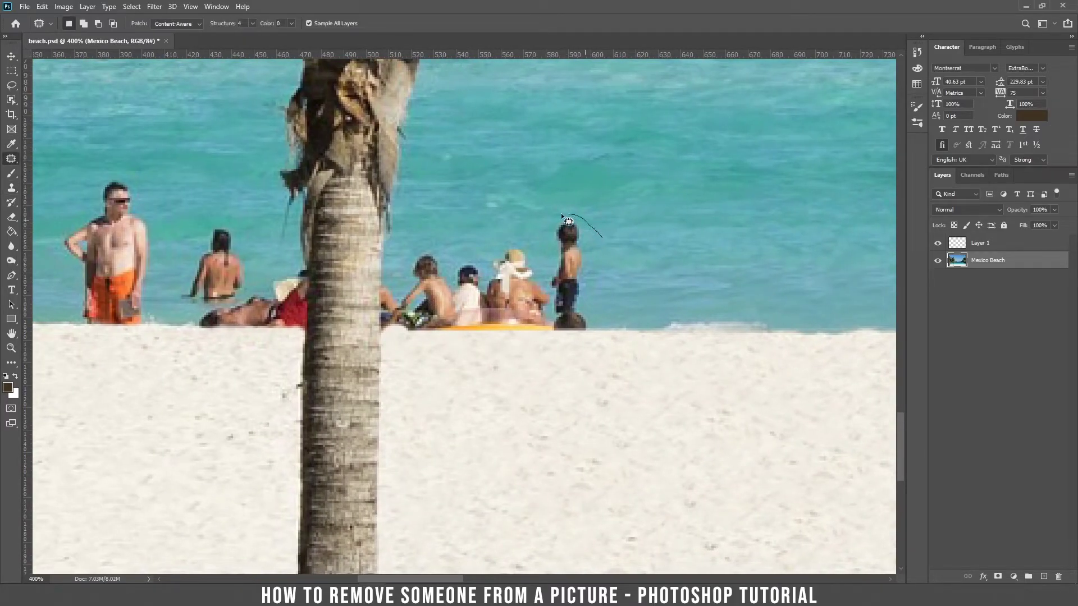
mouse_move(379, 309)
mouse_down()
mouse_move(472, 352)
mouse_move(599, 233)
mouse_up()
key(ctrl+minus)
drag(669, 239, 405, 219)
key(ctrl+minus)
drag(180, 287, 916, 264)
key(ctrl+d)
drag(412, 289, 401, 256)
mouse_move(406, 261)
mouse_down()
mouse_move(369, 261)
mouse_move(424, 251)
mouse_move(293, 269)
mouse_up()
key(ctrl+d)
key(ctrl+plus)
key(ctrl+d)
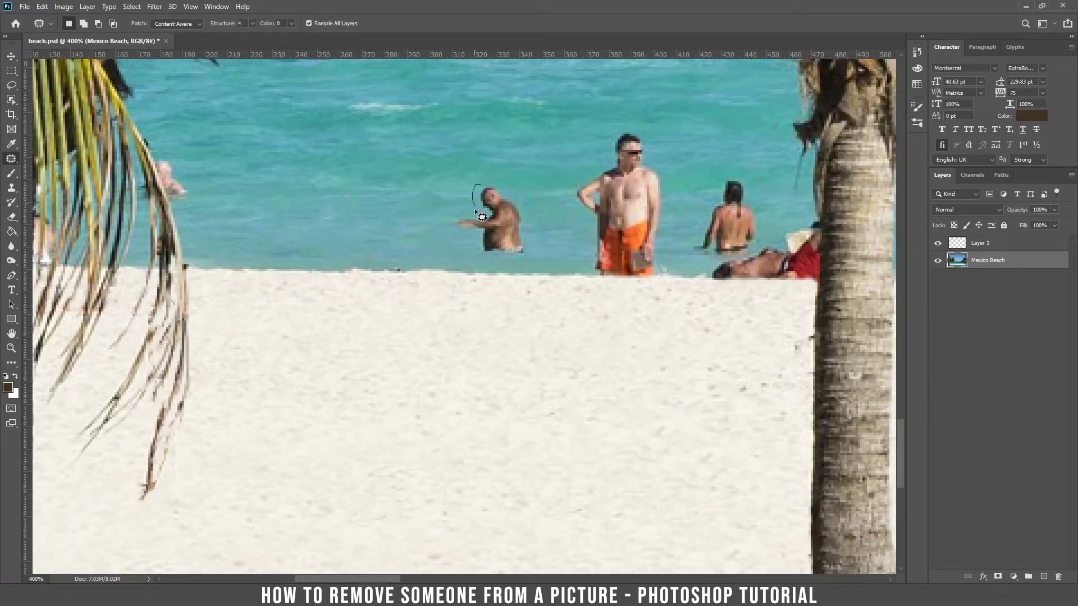
Patch the man wading with an outstretched arm with clean sea water.
drag(501, 254, 481, 185)
drag(497, 222, 450, 157)
key(ctrl+d)
Patch the man in the orange shorts and the dark-haired bather beside him with clean sea water.
drag(607, 139, 427, 187)
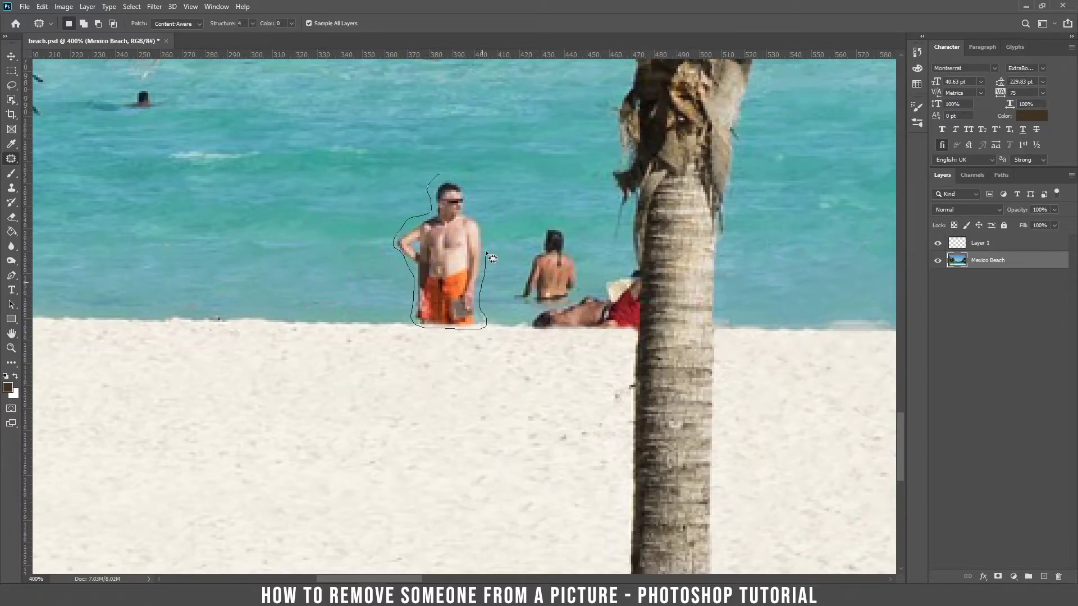
drag(441, 171, 345, 230)
key(ctrl+d)
drag(567, 245, 191, 250)
key(ctrl+d)
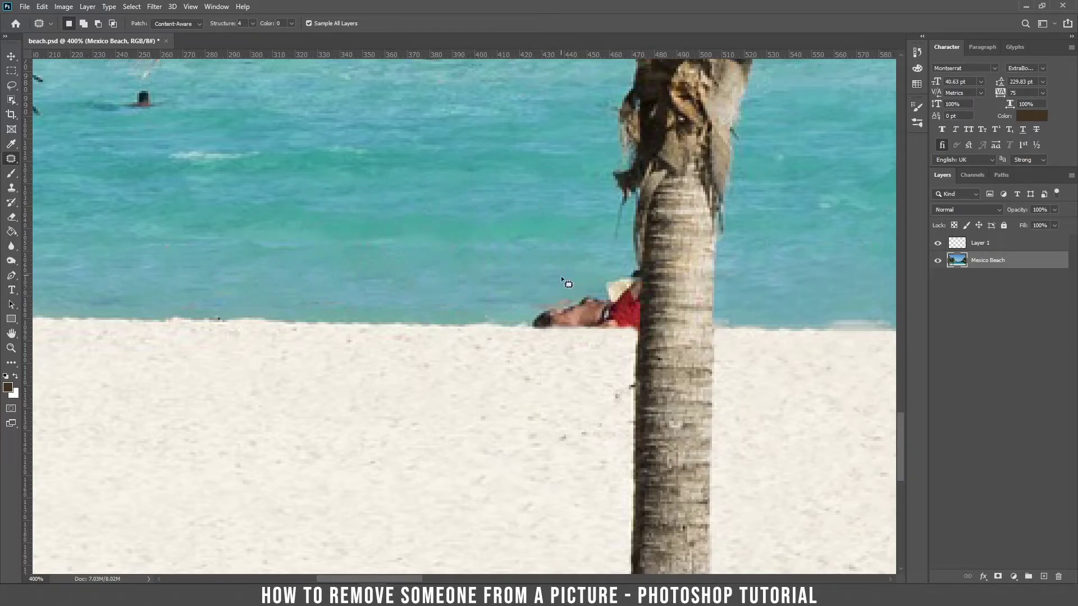
Clone the shoreline over the person lying beside the palm trunk, using a 39 px Clone Stamp brush.
click(16, 182)
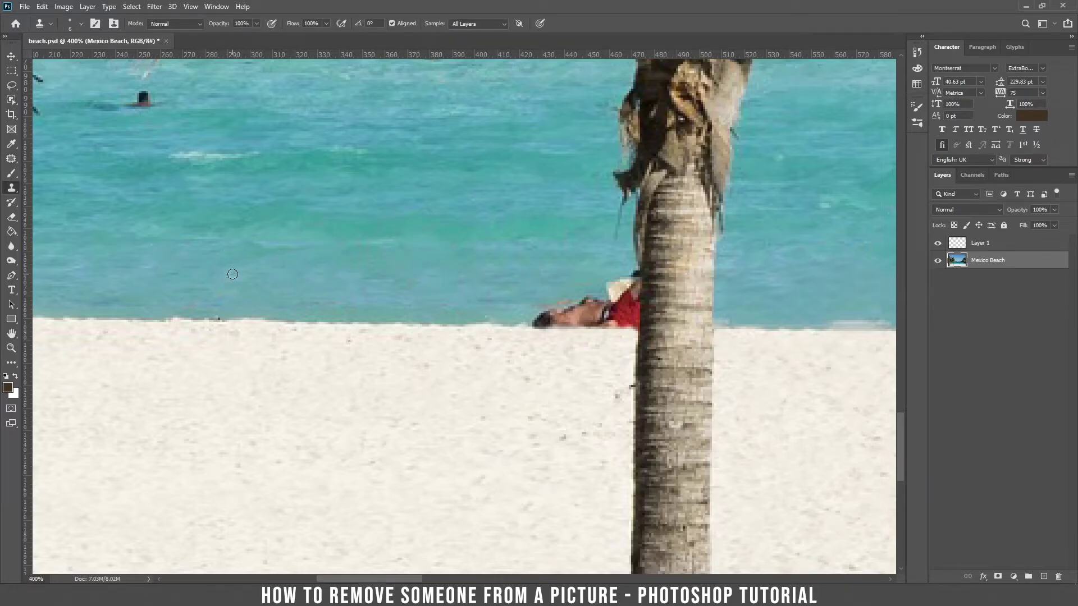
right_click(422, 294)
drag(487, 315, 498, 315)
key(Return)
right_click(543, 240)
key(Escape)
alt+click(452, 325)
drag(525, 326, 578, 326)
Reduce the Clone Stamp brush to 18 px and clone the shoreline over the white hat and red garment beside the trunk.
right_click(546, 322)
click(581, 393)
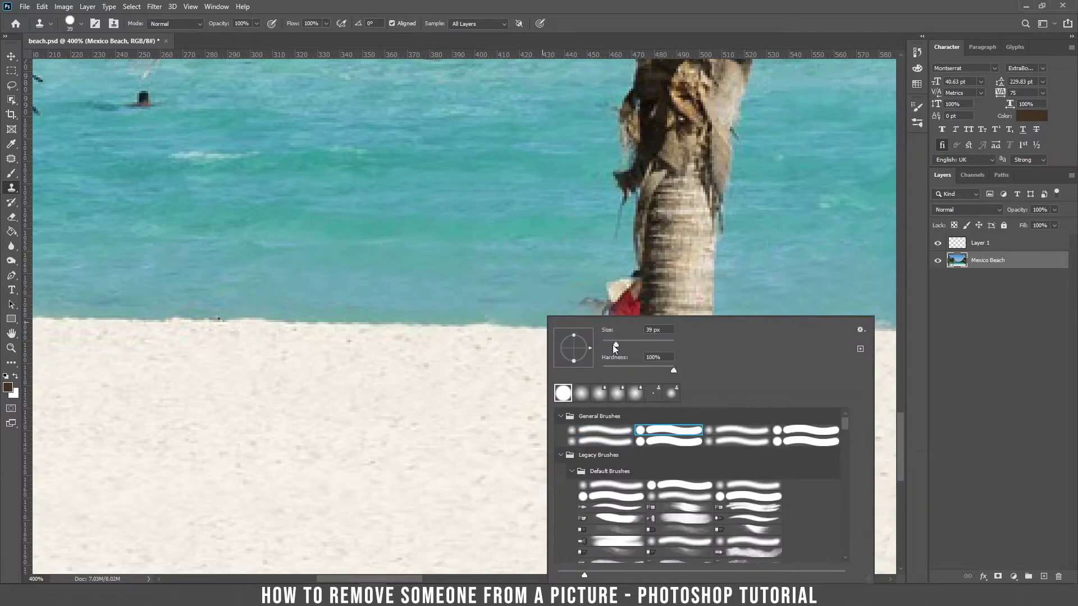
key(Return)
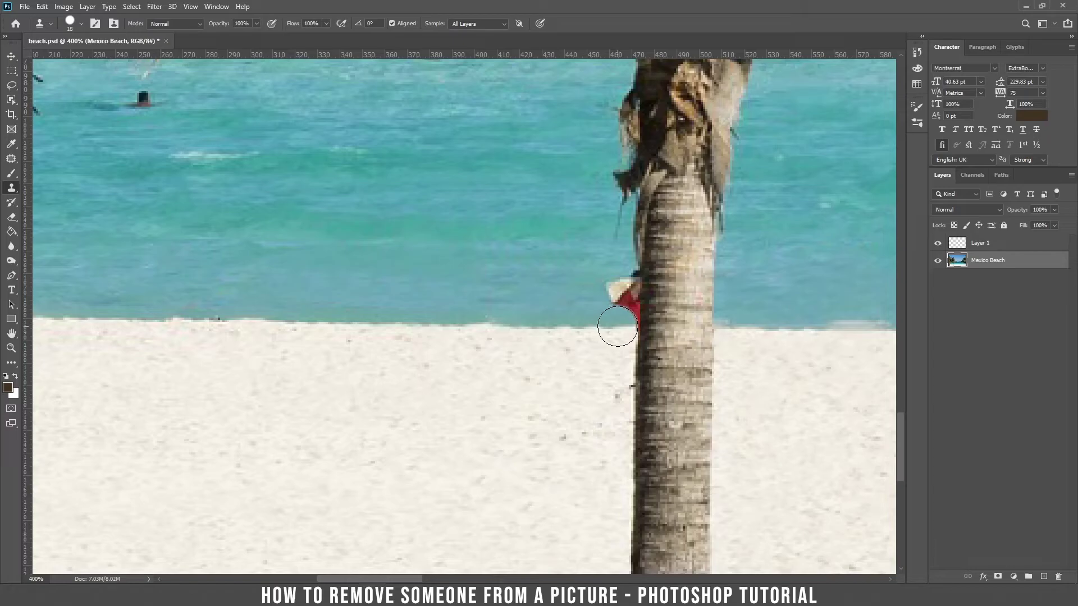
drag(619, 328, 617, 308)
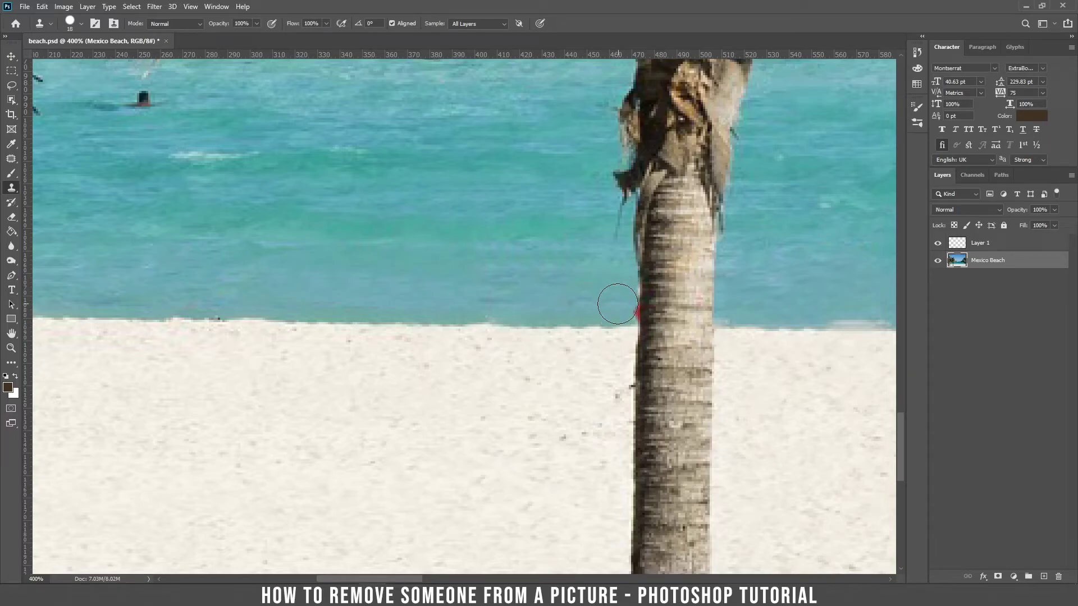
Set the Clone Stamp brush to 5 px and clone sea water over the red remnant at the trunk's edge.
right_click(618, 307)
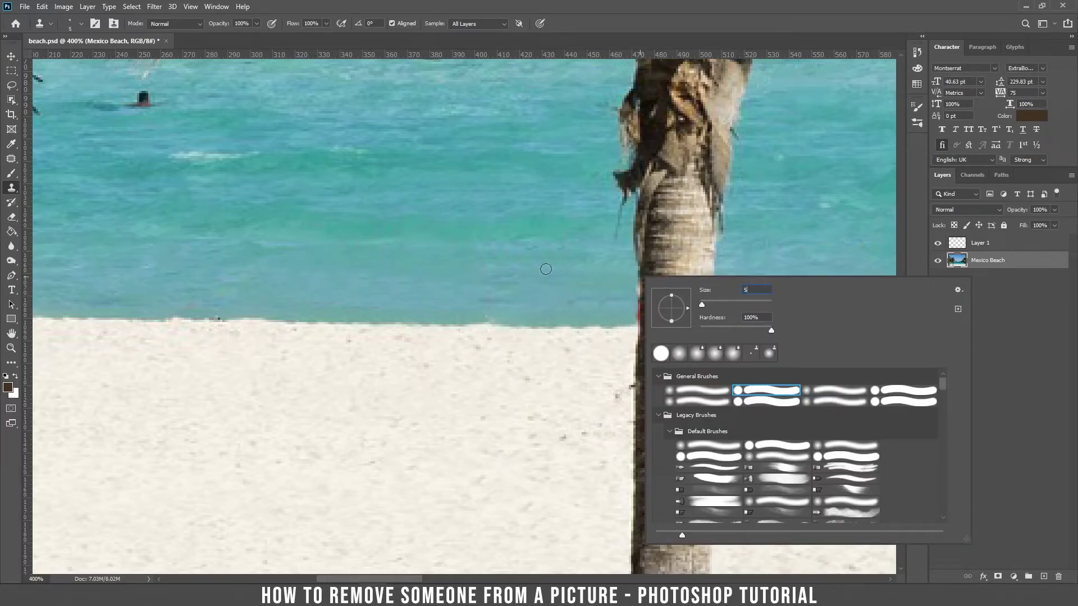
text(5)
key(Return)
drag(502, 250, 560, 261)
Clone sea water over the uneven patched area and the swimmer's head with a soft 31 px brush.
right_click(588, 280)
click(669, 308)
click(568, 295)
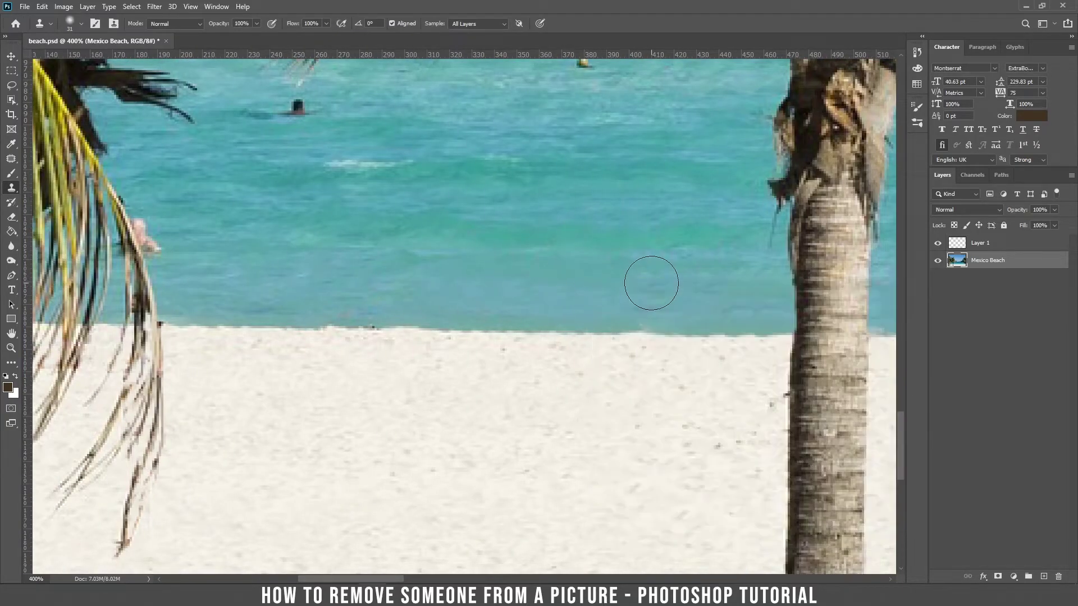
mouse_move(345, 119)
mouse_down()
mouse_move(432, 212)
mouse_move(357, 208)
mouse_up()
alt+click(433, 212)
Set the Clone Stamp brush to 6 px and clone sea water over the pale bather beside the hanging palm frond.
right_click(356, 275)
click(481, 389)
text(6)
key(Return)
mouse_move(228, 315)
mouse_down()
mouse_move(243, 345)
mouse_move(223, 312)
mouse_up()
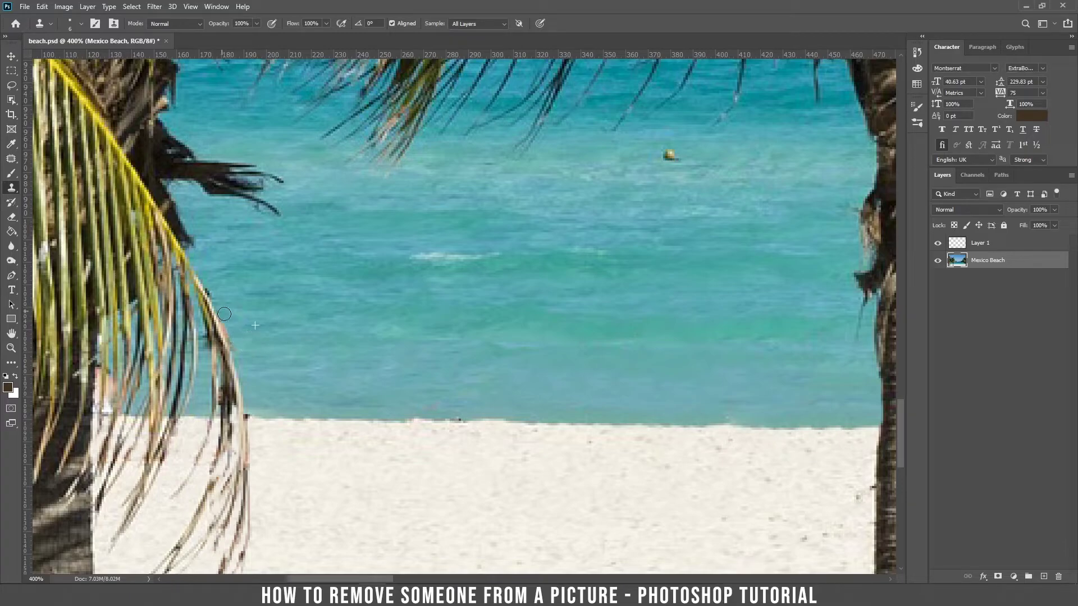
Set the Clone Stamp brush to 2 px and clone sea water over the pale person behind the fronds beside the near trunk.
drag(247, 351, 402, 348)
right_click(400, 318)
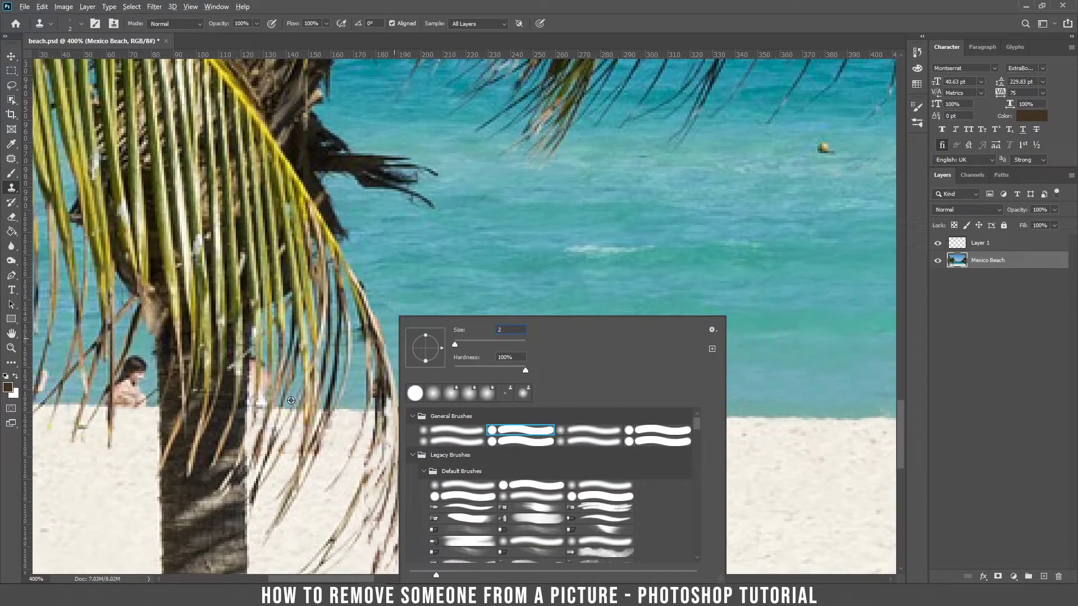
key(Return)
key(ctrl+plus)
key(ctrl+plus)
drag(301, 409, 461, 324)
drag(321, 310, 321, 366)
drag(305, 294, 307, 351)
Clone sea water and sand over the seated dark-haired girl between the fronds and the trunk.
scroll(318, 313, left, 5)
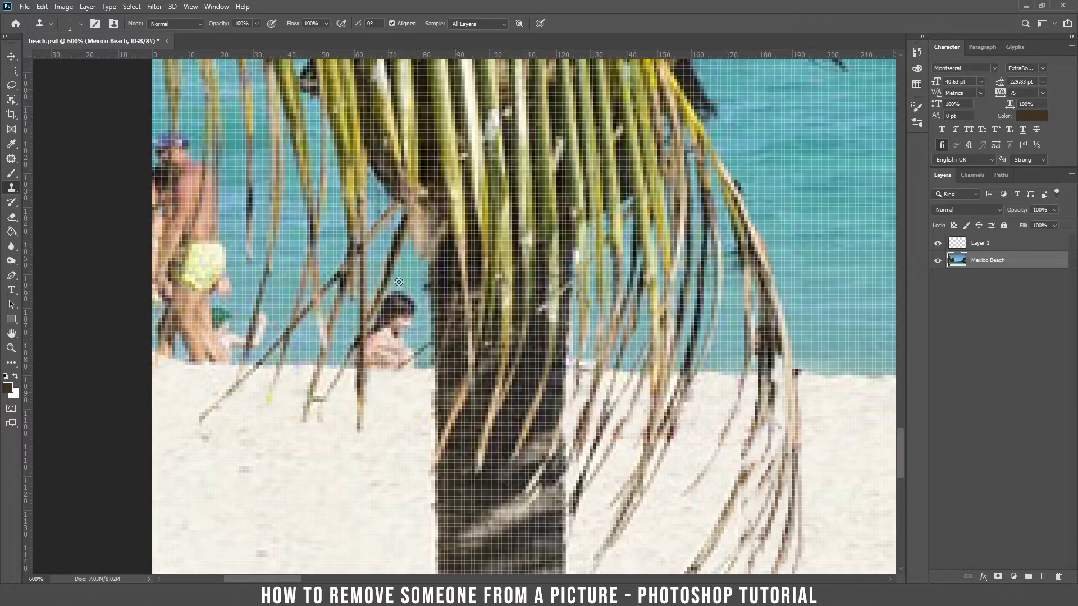
mouse_move(404, 314)
mouse_down()
mouse_move(405, 310)
mouse_move(392, 320)
mouse_move(399, 302)
mouse_move(412, 331)
mouse_move(404, 340)
mouse_move(381, 326)
mouse_move(392, 336)
mouse_move(383, 312)
mouse_move(391, 328)
mouse_move(375, 338)
mouse_move(379, 347)
mouse_move(391, 324)
mouse_move(398, 343)
mouse_move(414, 346)
mouse_move(372, 362)
mouse_move(396, 354)
mouse_move(386, 357)
mouse_move(382, 333)
mouse_move(373, 342)
mouse_move(393, 361)
mouse_move(411, 347)
mouse_move(372, 354)
mouse_up()
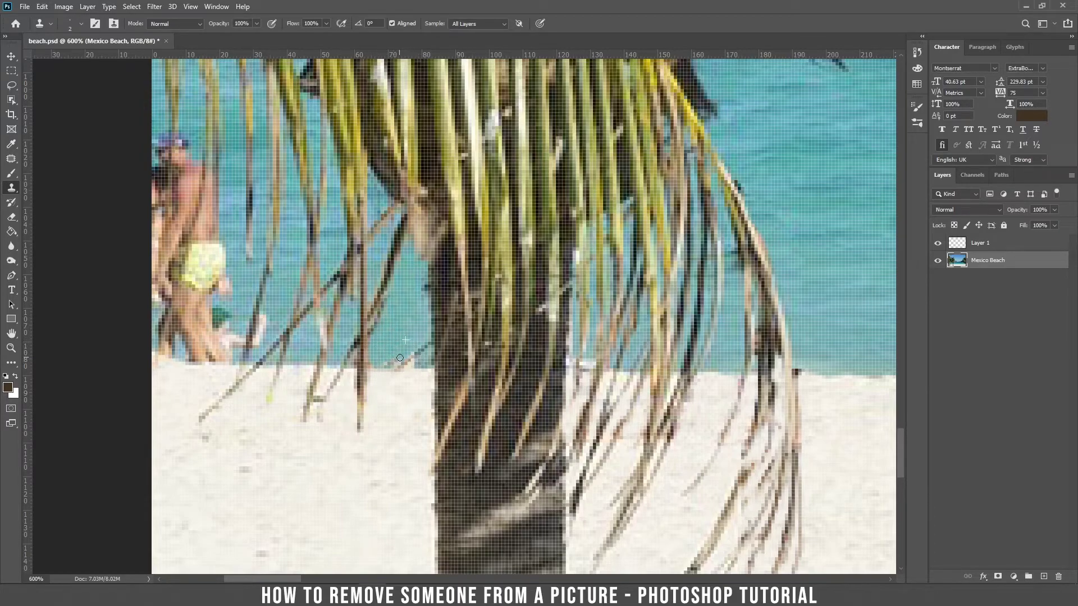
alt+click(427, 361)
mouse_move(400, 360)
mouse_down()
mouse_move(383, 345)
mouse_move(374, 365)
mouse_up()
Clone sea water over the child at the shoreline and the head and back of the man in the cap.
drag(296, 321, 436, 340)
mouse_move(362, 261)
mouse_down()
mouse_move(361, 371)
mouse_move(399, 353)
mouse_move(405, 337)
mouse_up()
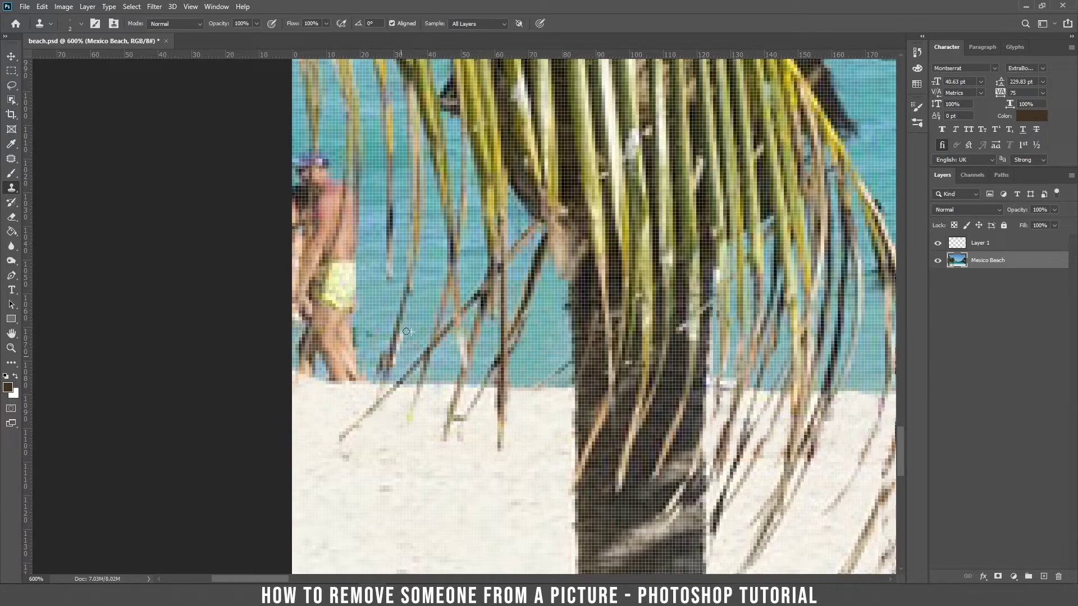
alt+click(335, 142)
mouse_move(328, 161)
mouse_down()
mouse_move(324, 230)
mouse_move(329, 193)
mouse_move(339, 238)
mouse_up()
alt+click(337, 147)
alt+click(380, 206)
mouse_move(351, 195)
mouse_down()
mouse_move(346, 300)
mouse_move(354, 288)
mouse_up()
alt+click(364, 235)
Clone sea water over the second person's head and upper body at the very edge of the photo.
alt+click(302, 145)
drag(300, 166, 300, 230)
drag(296, 154, 296, 241)
alt+click(298, 143)
drag(304, 193, 304, 229)
alt+click(305, 151)
mouse_move(309, 170)
mouse_down()
mouse_move(292, 301)
mouse_move(307, 348)
mouse_up()
Set the Clone Stamp brush to 4 px and clone sea water over the man's yellow shorts and legs.
right_click(361, 180)
text(4)
key(Return)
alt+click(368, 168)
alt+click(360, 281)
alt+click(366, 309)
mouse_move(343, 307)
mouse_down()
mouse_move(304, 334)
mouse_move(349, 323)
mouse_move(315, 343)
mouse_move(306, 361)
mouse_move(323, 374)
mouse_move(300, 374)
mouse_up()
alt+click(376, 299)
alt+click(359, 337)
alt+click(362, 340)
mouse_move(350, 350)
mouse_down()
mouse_move(375, 339)
mouse_move(368, 293)
mouse_move(339, 357)
mouse_move(344, 328)
mouse_move(330, 323)
mouse_move(336, 347)
mouse_up()
alt+click(369, 292)
drag(356, 288, 324, 333)
alt+click(361, 321)
mouse_move(353, 365)
mouse_down()
mouse_move(294, 370)
mouse_move(319, 347)
mouse_move(301, 348)
mouse_move(361, 373)
mouse_move(252, 379)
mouse_up()
Clone sea water over the remaining body and leg parts of the couple along the photo's edge.
alt+click(336, 346)
alt+click(336, 359)
alt+click(329, 371)
alt+click(328, 341)
drag(325, 317, 301, 362)
alt+click(334, 206)
drag(330, 220, 332, 195)
alt+click(347, 299)
alt+click(348, 281)
mouse_move(346, 267)
mouse_down()
mouse_move(306, 370)
mouse_move(314, 343)
mouse_move(291, 361)
mouse_move(310, 366)
mouse_move(277, 375)
mouse_up()
alt+click(331, 347)
Set the Clone Stamp brush to 2 px and clone sea water over the skin-coloured remnants between the hanging fronds.
right_click(406, 296)
mouse_move(366, 247)
mouse_down()
mouse_move(403, 297)
mouse_move(341, 328)
mouse_up()
text(2)
key(Return)
alt+click(350, 282)
drag(364, 289, 347, 366)
alt+click(369, 263)
drag(365, 297, 349, 356)
alt+click(371, 246)
drag(361, 263, 354, 330)
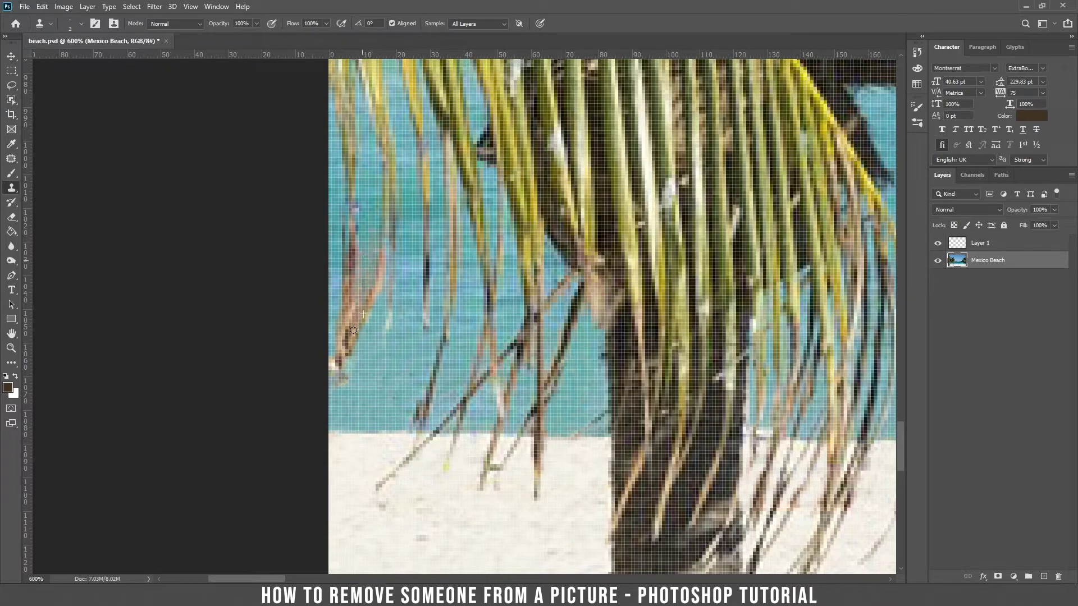
Clone sea water over the last reddish remnants around the frond tips at the photo's edge.
alt+click(364, 174)
drag(368, 218, 343, 343)
alt+click(361, 241)
drag(346, 246, 348, 320)
alt+click(337, 235)
mouse_move(351, 267)
mouse_down()
mouse_move(341, 381)
mouse_move(328, 401)
mouse_move(332, 366)
mouse_up()
alt+click(359, 351)
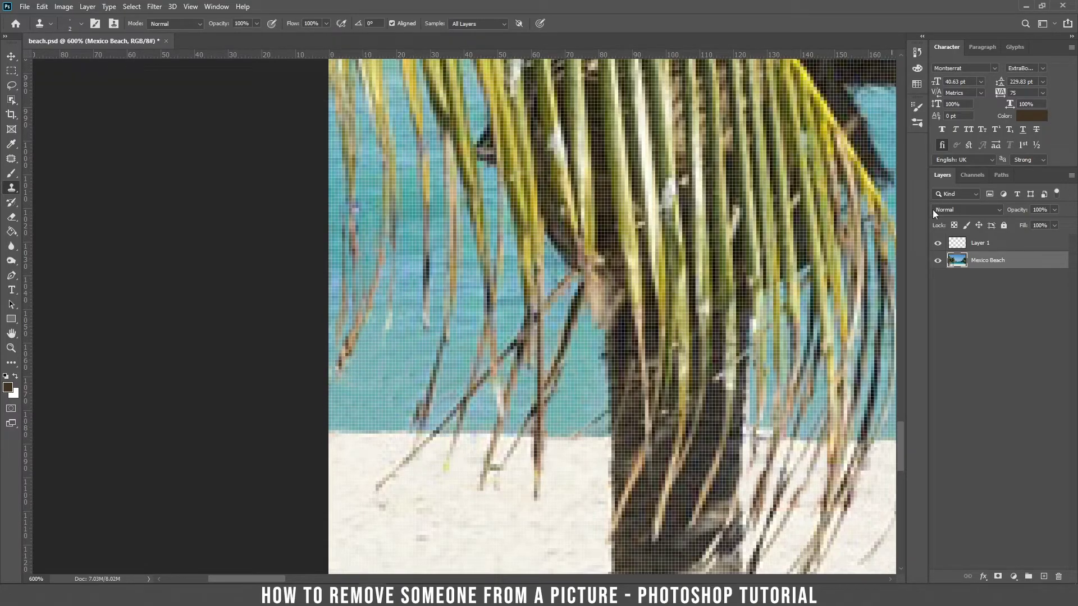
On Layer 1, repaint the reddish frond ends with the Brush, using colours sampled from the fronds and sea.
click(978, 243)
click(8, 176)
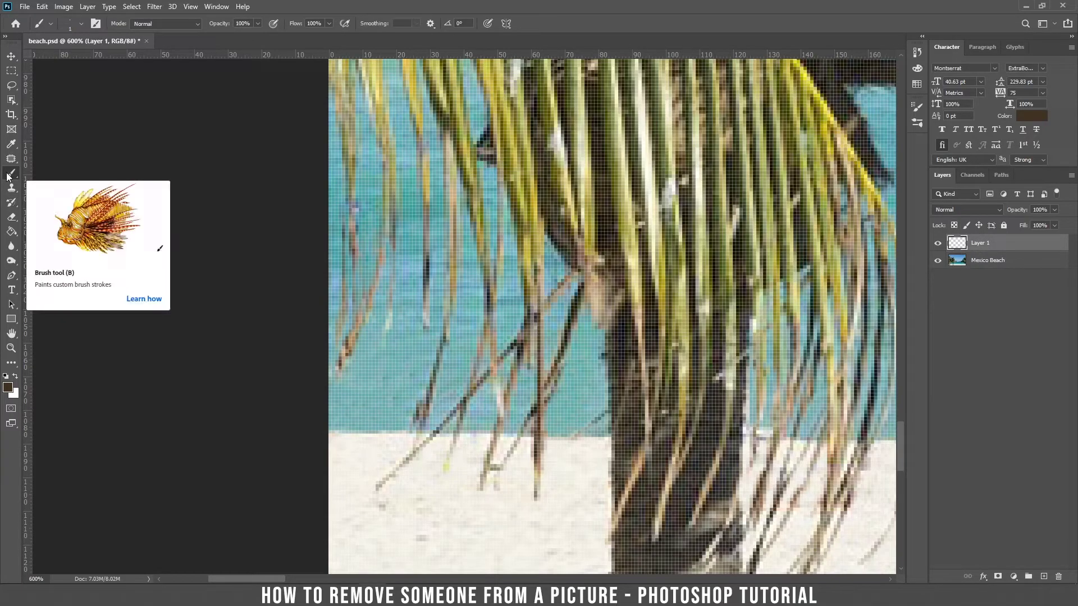
alt+click(353, 203)
alt+click(353, 218)
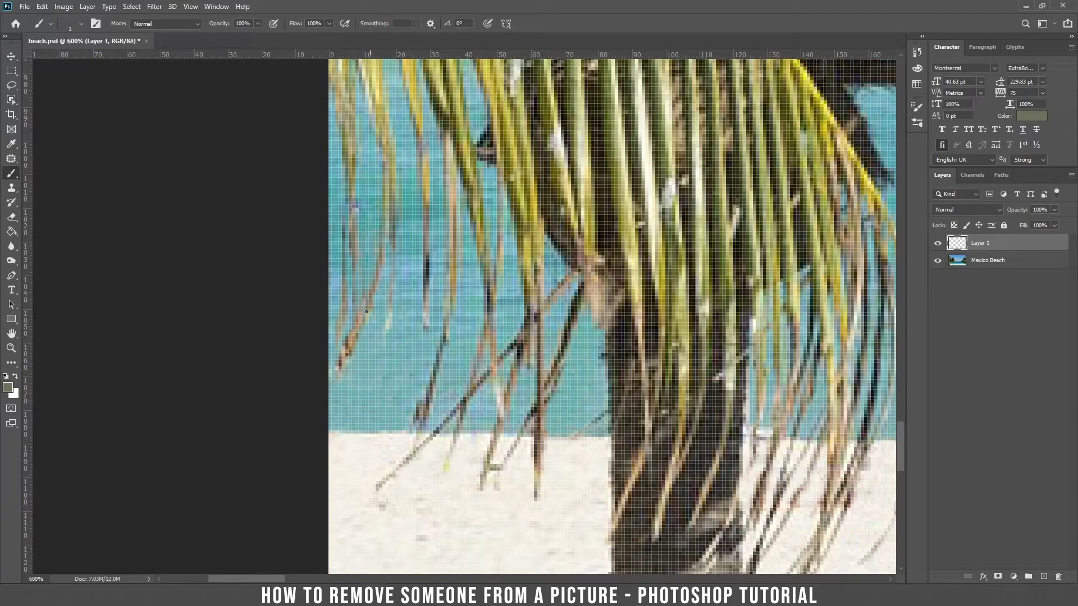
alt+click(355, 335)
alt+click(345, 273)
alt+click(372, 203)
Clone sea water over the purple spot beside the frond on Layer 1.
key(s)
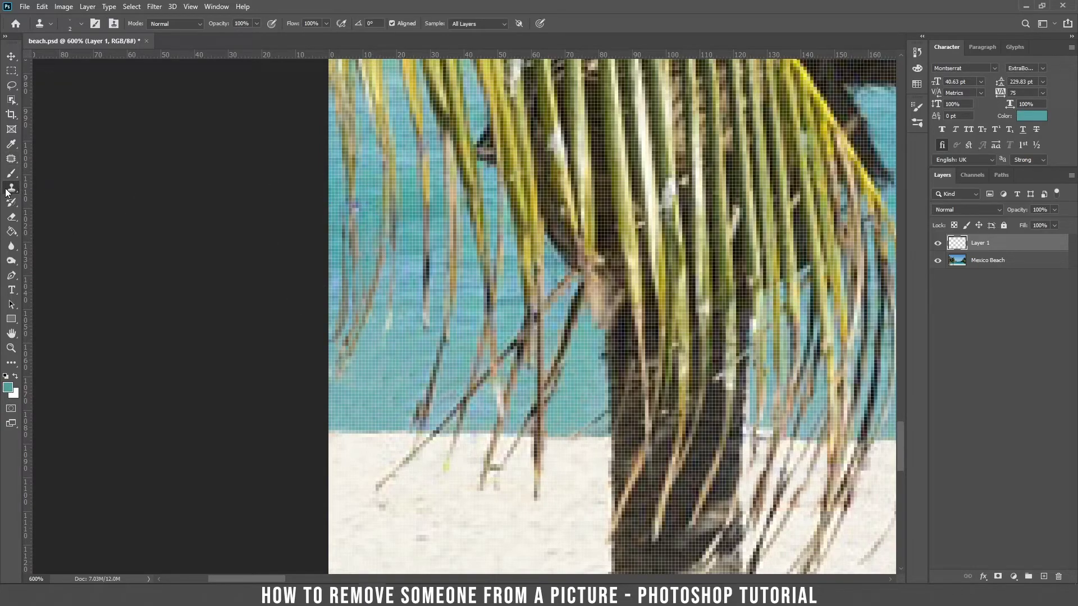
alt+click(366, 187)
drag(358, 198, 361, 225)
scroll(464, 264, down, 5)
scroll(464, 264, down, 1)
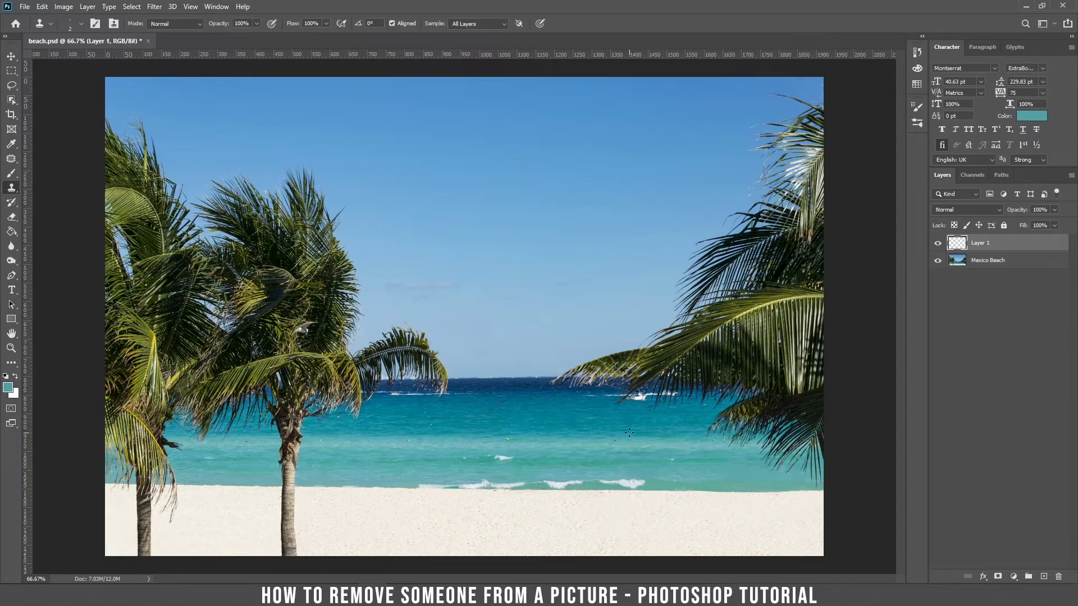
Clone sea water over the thin line running from the white boat to the palm frond, using a 5 px brush.
key(v)
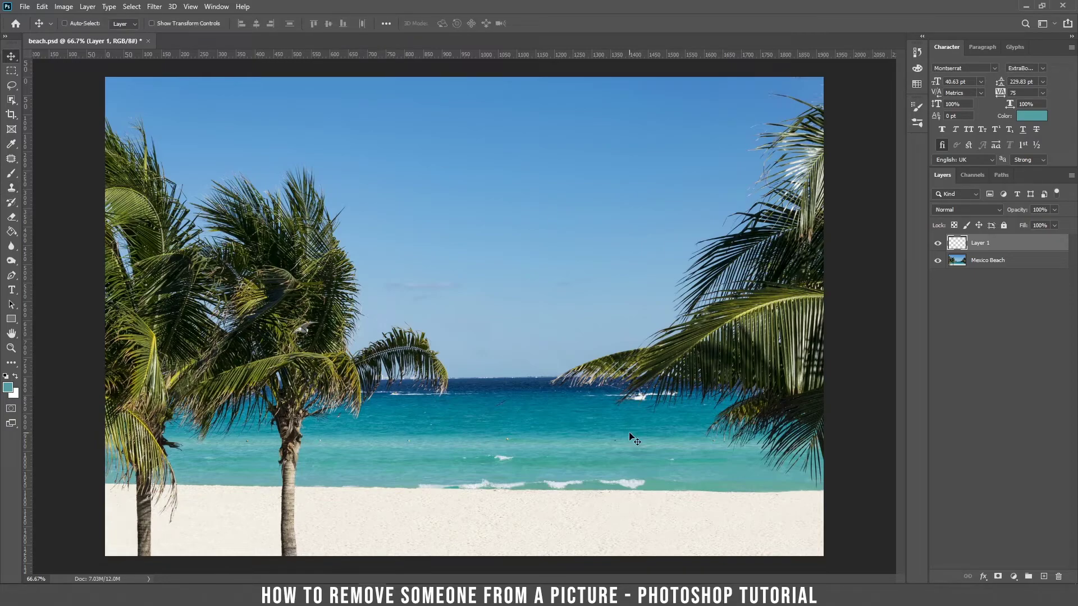
key(ctrl)
key(ctrl+plus)
key(ctrl+plus)
key(ctrl+plus)
key(space)
drag(629, 438, 511, 166)
drag(730, 533, 113, 492)
drag(331, 177, 501, 329)
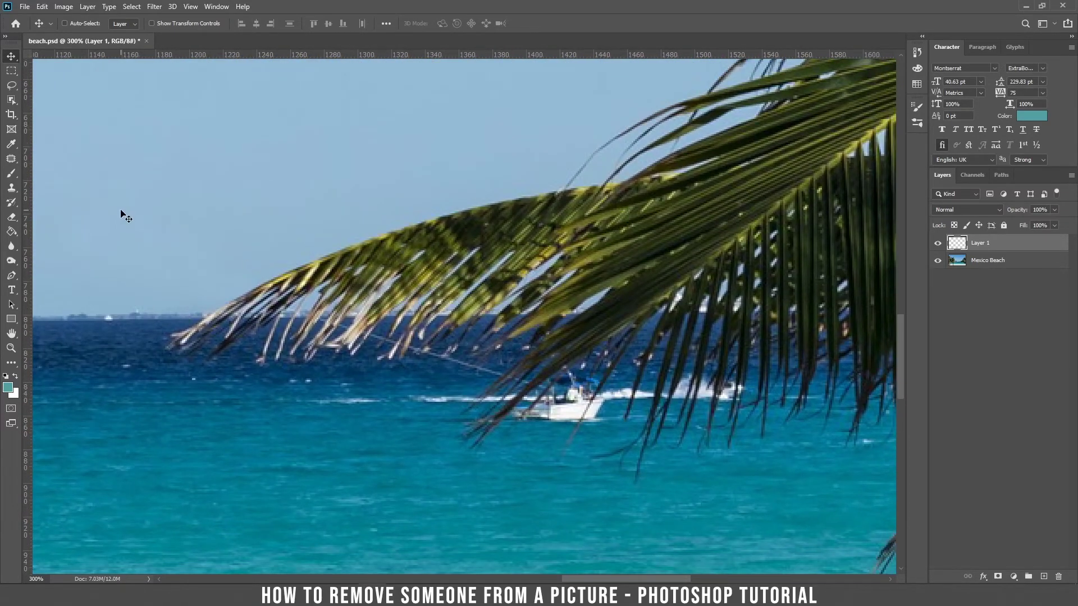
key(s)
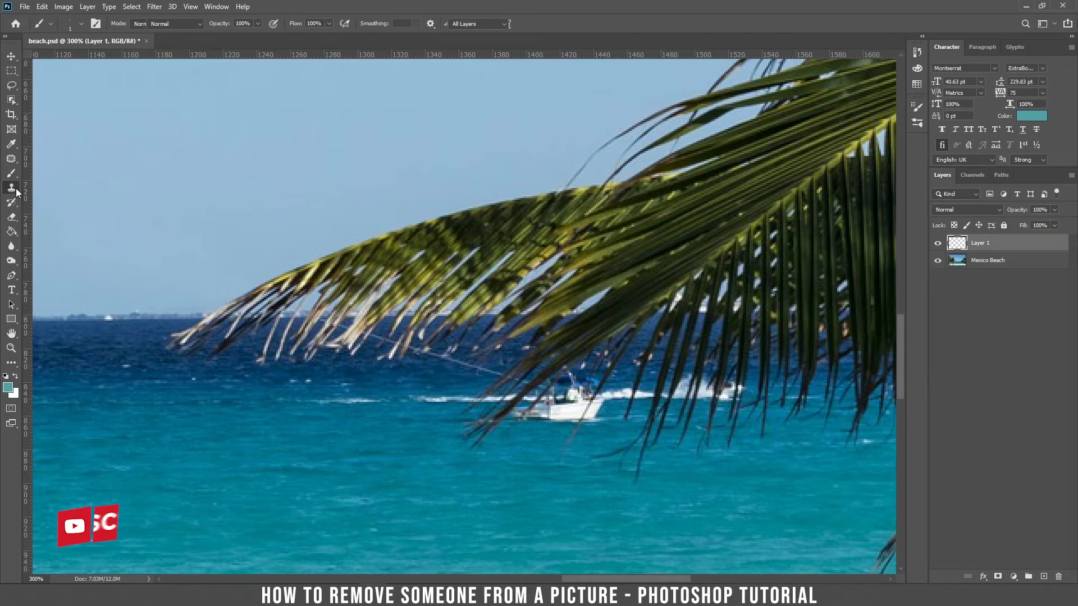
right_click(402, 381)
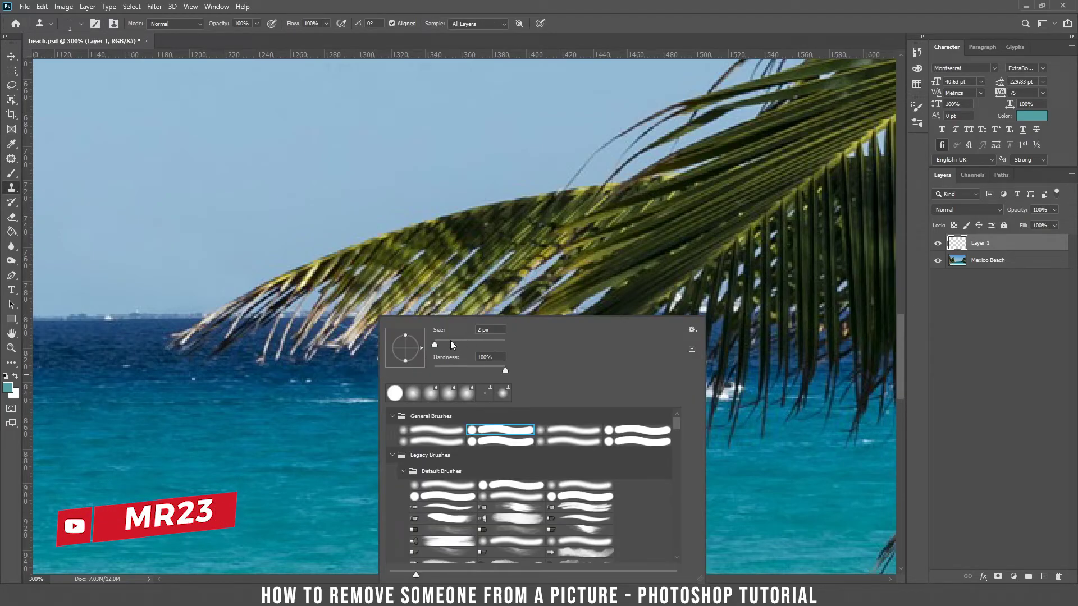
key(Return)
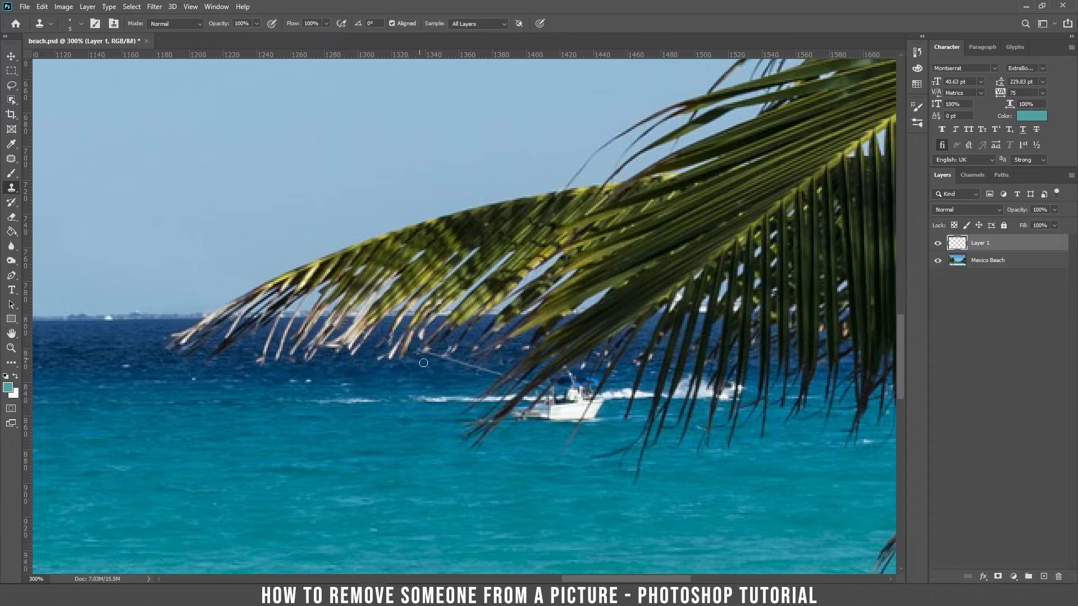
mouse_move(446, 363)
mouse_down()
mouse_move(496, 375)
mouse_move(419, 373)
mouse_up()
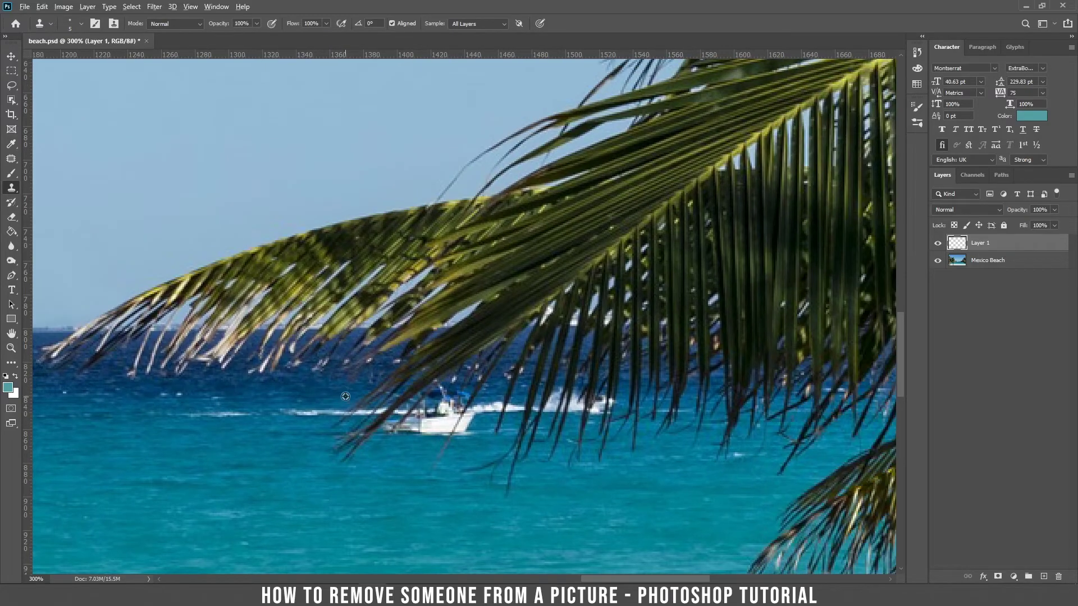
Clone sea water over the white boat's hull below the palm frond.
mouse_move(426, 451)
mouse_down()
mouse_move(409, 425)
mouse_move(398, 437)
mouse_move(450, 426)
mouse_move(412, 420)
mouse_move(437, 421)
mouse_move(380, 433)
mouse_move(470, 419)
mouse_move(459, 433)
mouse_move(478, 421)
mouse_move(456, 433)
mouse_up()
alt+click(389, 450)
key(ctrl+z)
alt+click(427, 440)
alt+click(480, 424)
alt+click(478, 421)
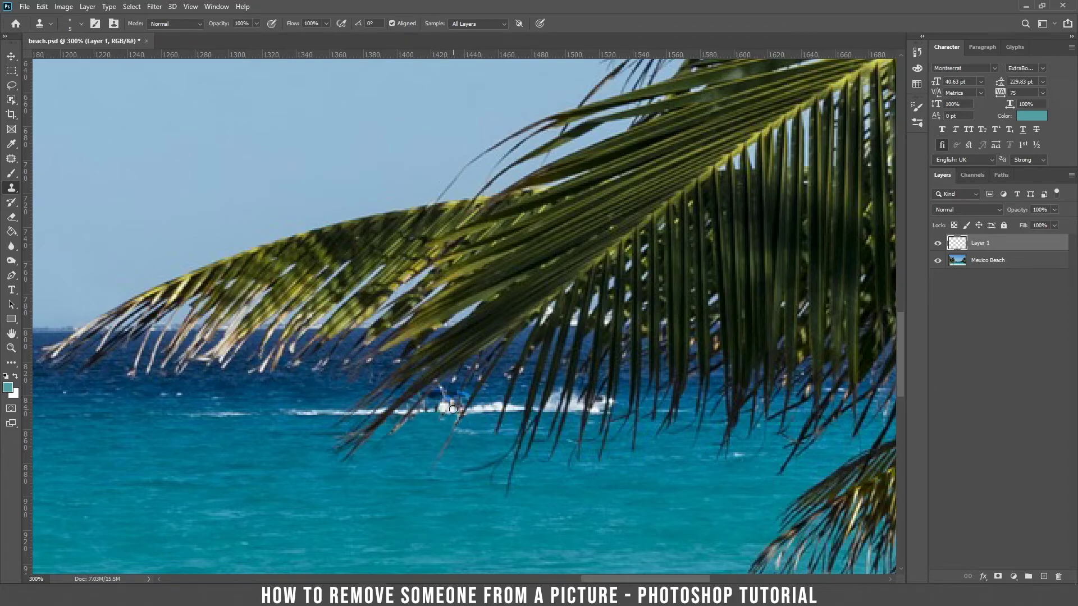
Clone the white wake and dark blue water over the boat's remaining cabin and blue canopy.
key(ctrl+plus)
key(ctrl+plus)
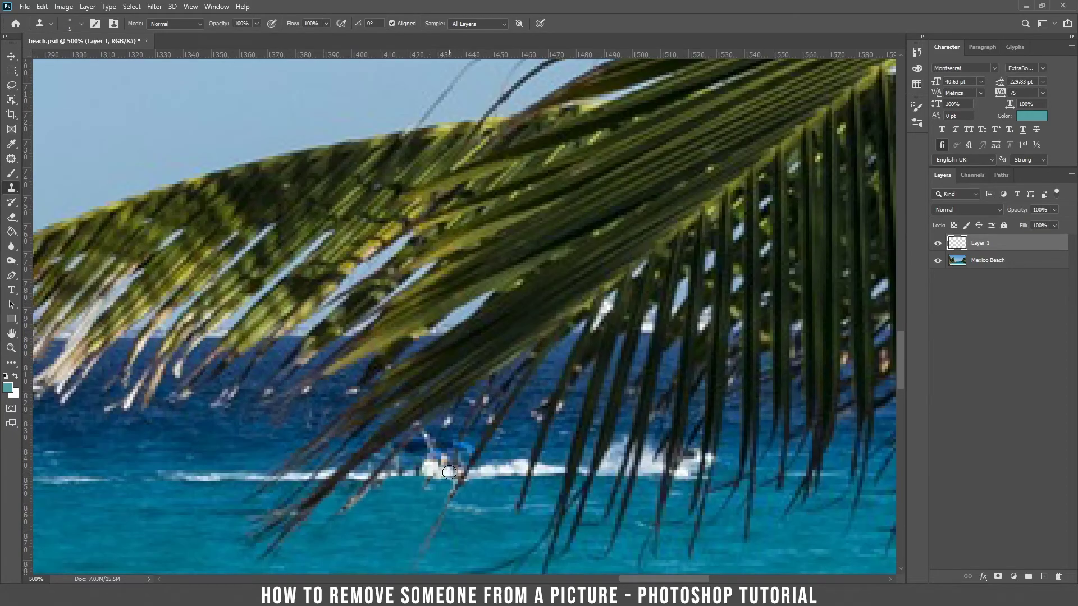
mouse_move(439, 474)
mouse_down()
mouse_move(386, 476)
mouse_move(450, 461)
mouse_move(429, 444)
mouse_move(457, 449)
mouse_move(447, 464)
mouse_move(387, 476)
mouse_move(407, 474)
mouse_up()
alt+click(505, 473)
click(440, 468)
alt+click(408, 457)
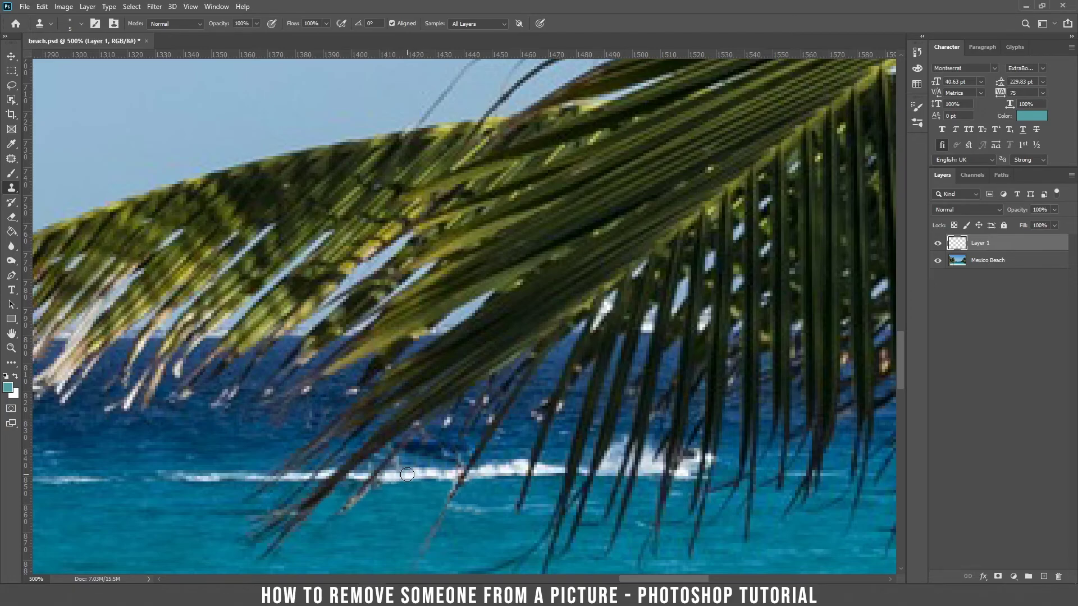
Patch the small dark buoy floating in the turquoise water below the palm frond using the surrounding sea.
key(ctrl+minus)
key(ctrl+minus)
key(ctrl+minus)
key(v)
key(ctrl+minus)
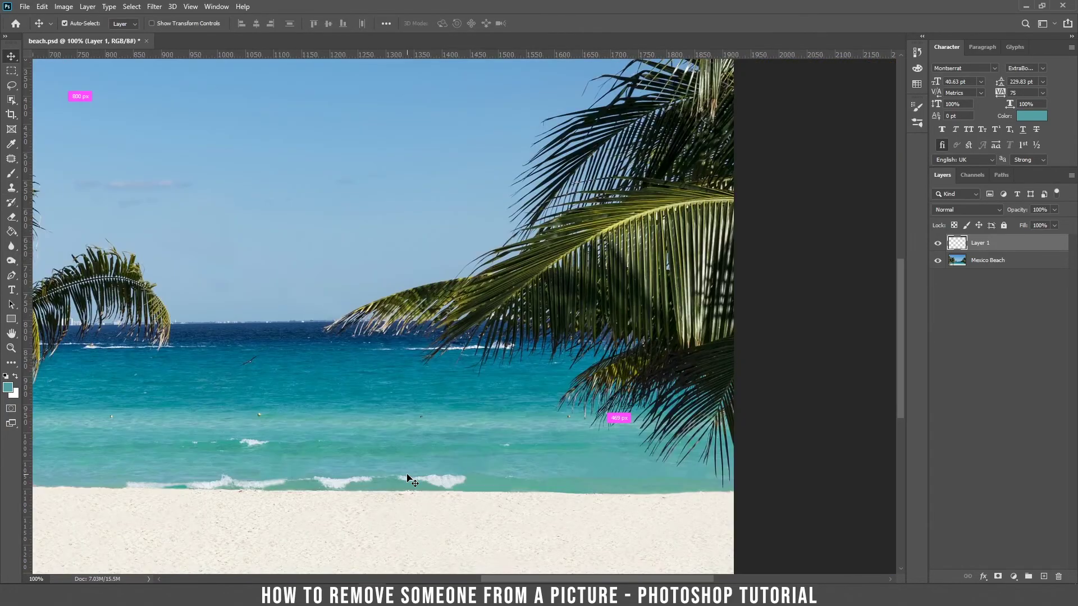
scroll(476, 430, up, 4)
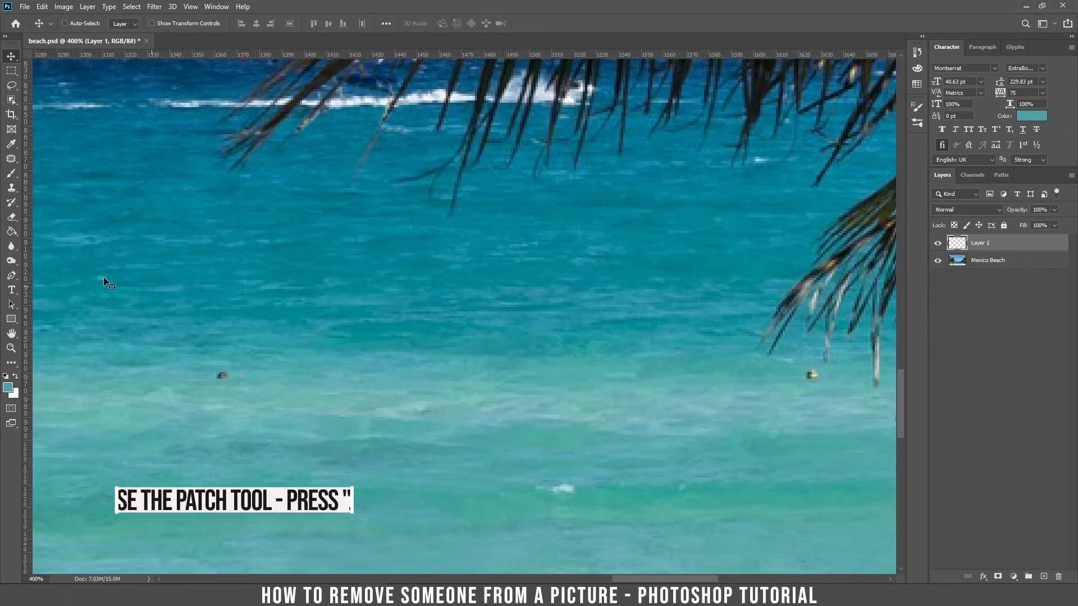
click(10, 160)
mouse_move(227, 386)
mouse_down()
mouse_move(219, 372)
mouse_move(259, 373)
mouse_up()
key(ctrl+d)
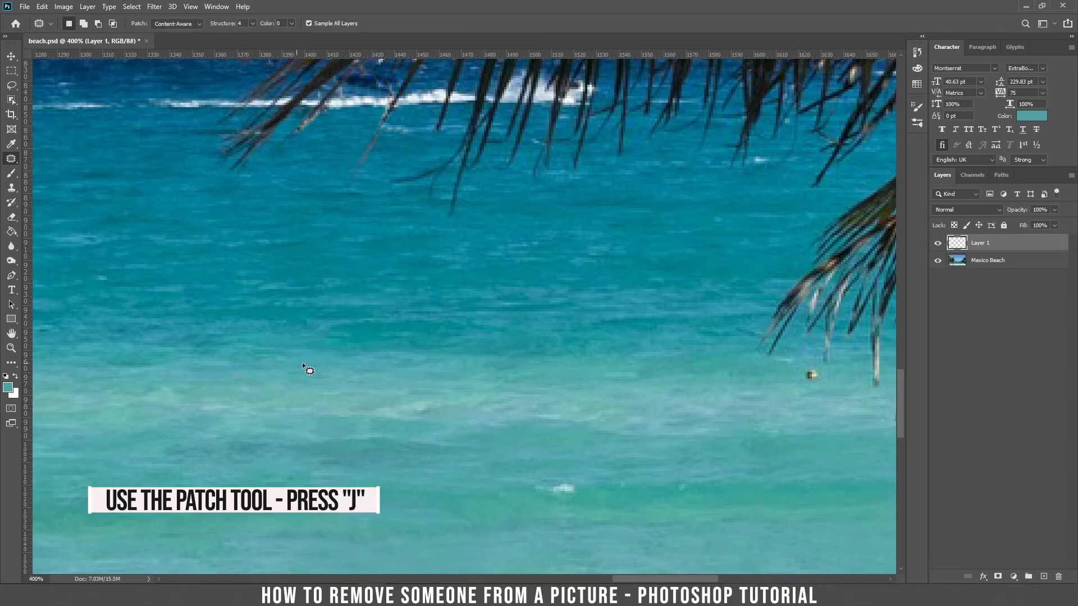
Inspect the sea, shoreline, sand and palm trunks up close for leftover people or objects.
drag(666, 412, 402, 275)
drag(575, 320, 320, 193)
drag(646, 349, 525, 277)
drag(84, 368, 724, 238)
drag(213, 297, 475, 295)
drag(87, 289, 747, 162)
drag(67, 261, 356, 299)
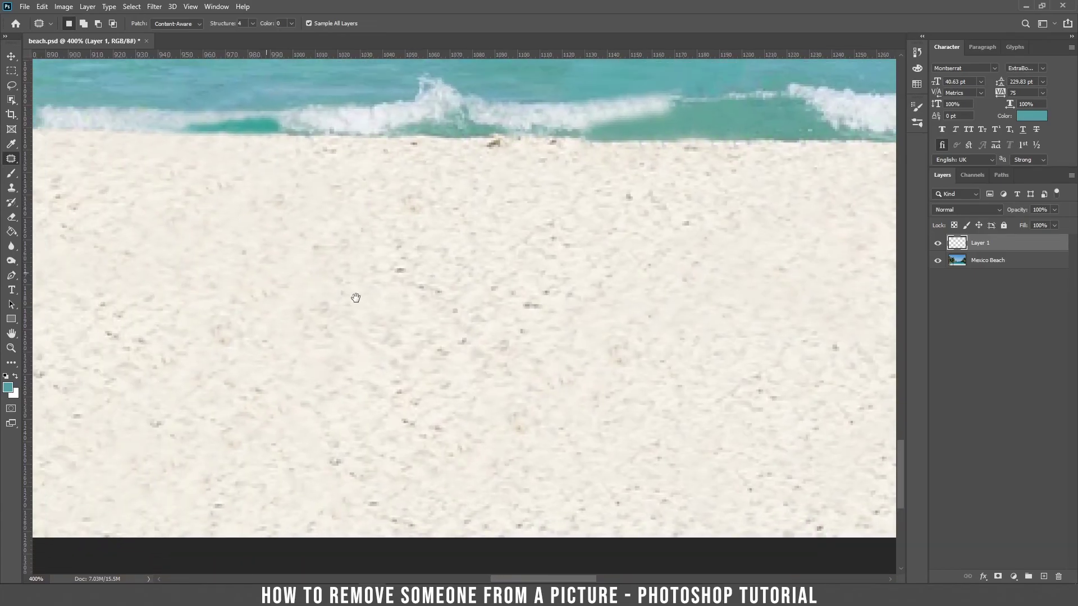
drag(78, 250, 626, 298)
drag(84, 301, 534, 269)
drag(76, 331, 683, 446)
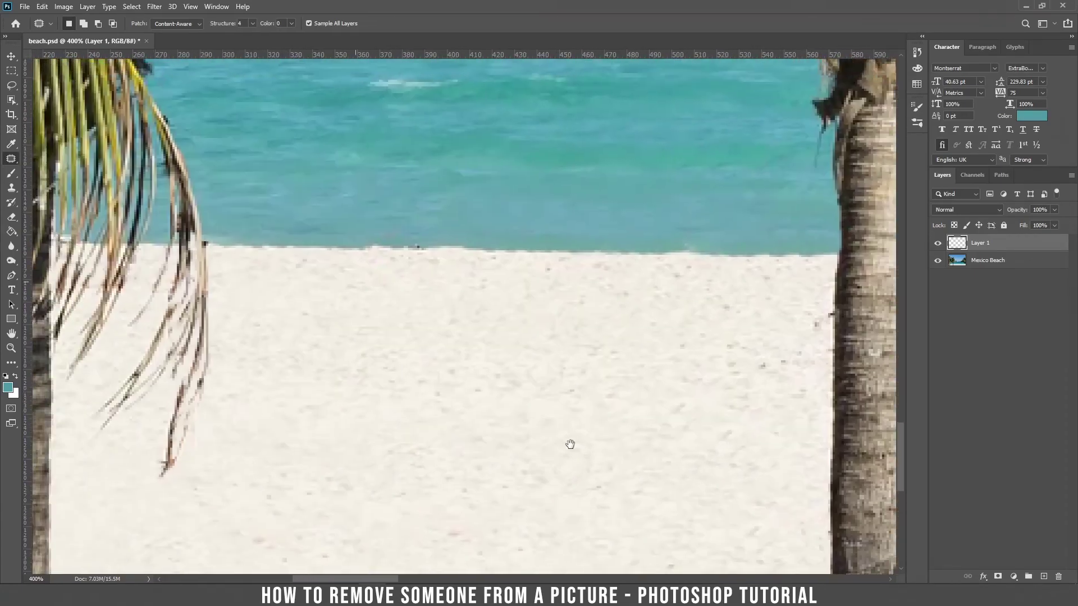
drag(174, 175, 461, 312)
drag(441, 185, 442, 345)
drag(466, 228, 454, 366)
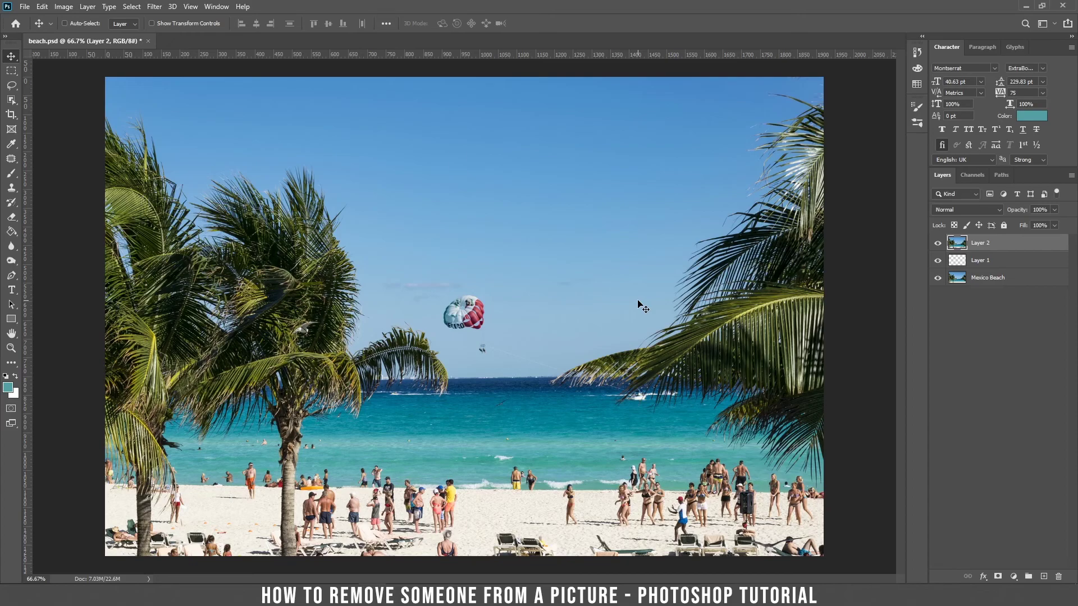
Toggle the visibility of Layer 2 repeatedly to compare the original beach photo with the cleaned version, ending with it hidden.
click(938, 243)
click(936, 248)
click(935, 249)
click(936, 248)
click(935, 249)
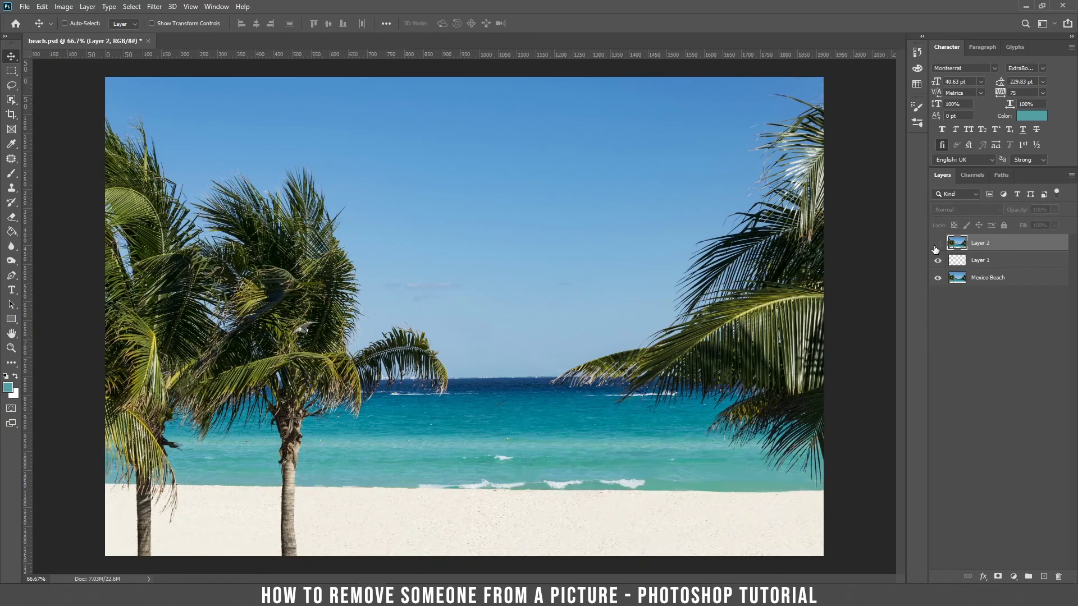